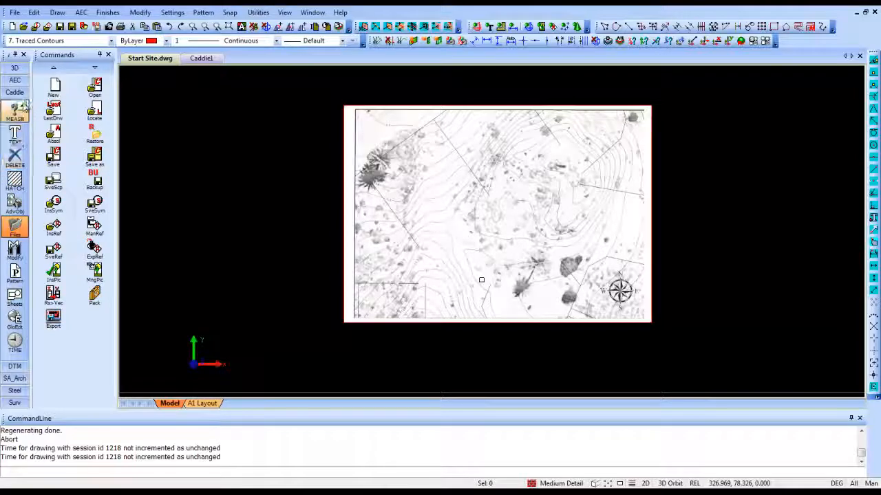
# Step: Trace the 13 contour of the scanned site plan with a polyline, from one end on the lower boundary to the other
pyautogui.scroll(3, 19, 114)
pyautogui.click(15, 112)
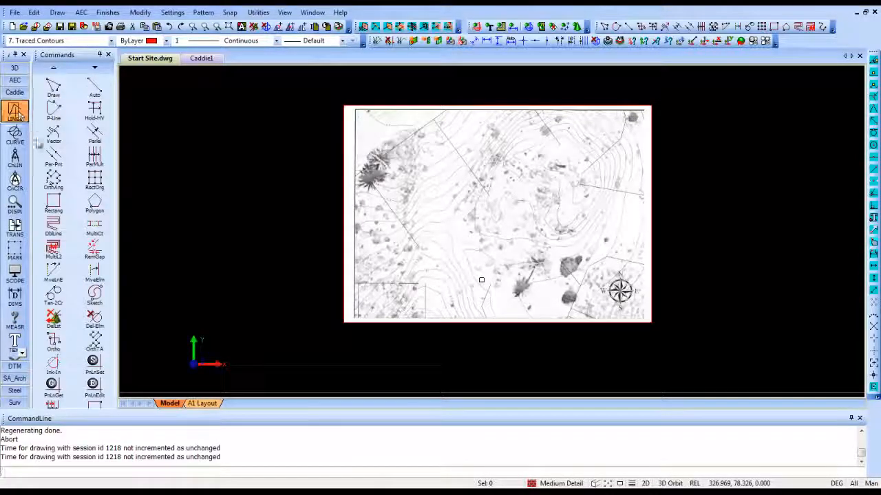
pyautogui.click(53, 114)
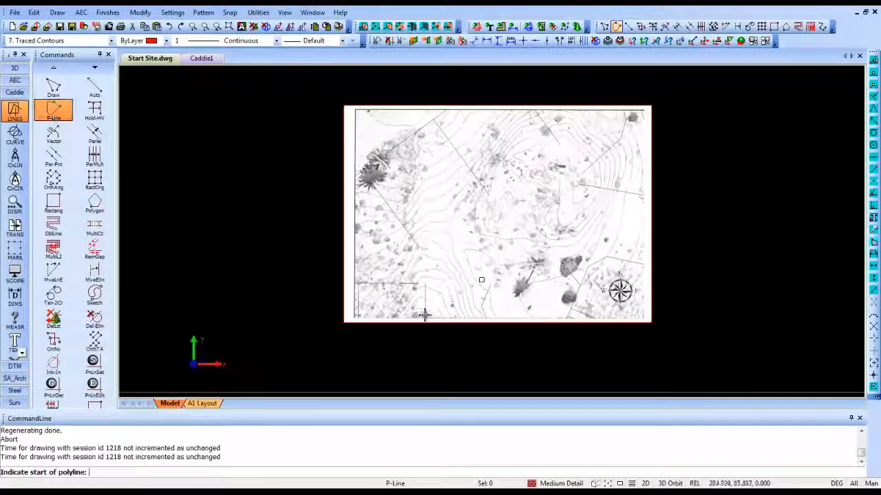
pyautogui.scroll(3, 413, 315)
pyautogui.scroll(3, 403, 315)
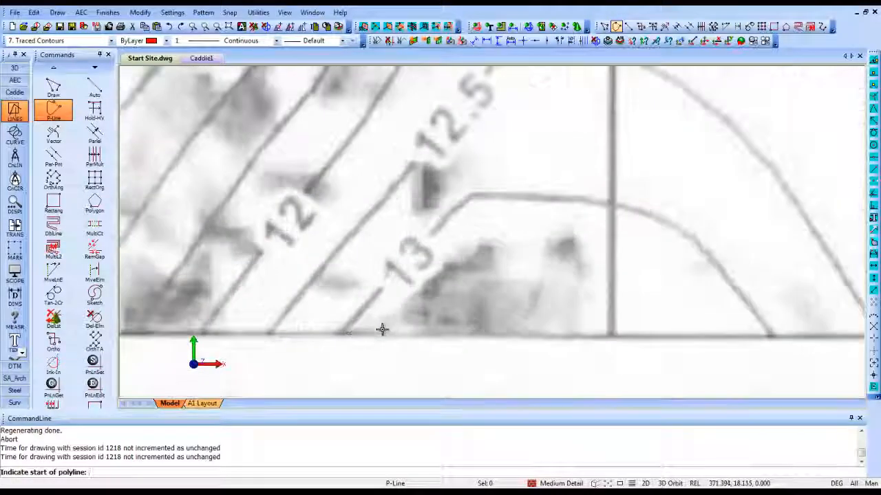
pyautogui.click(346, 333)
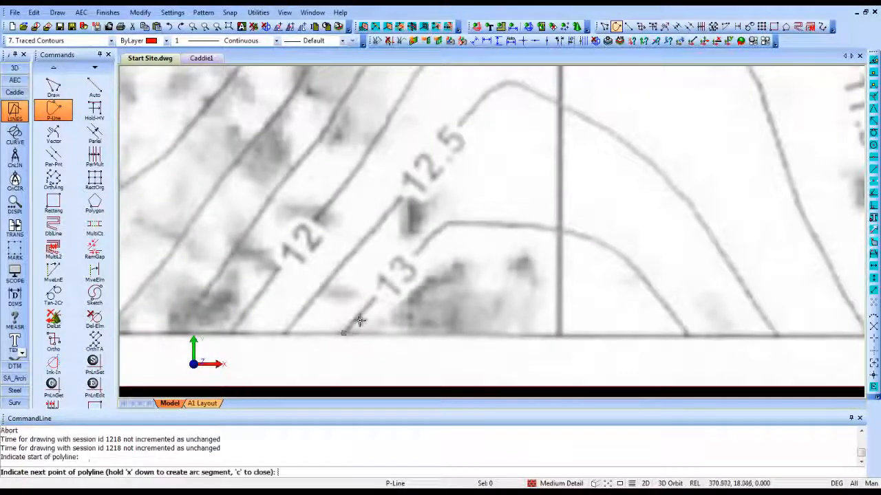
pyautogui.click(372, 302)
pyautogui.click(431, 233)
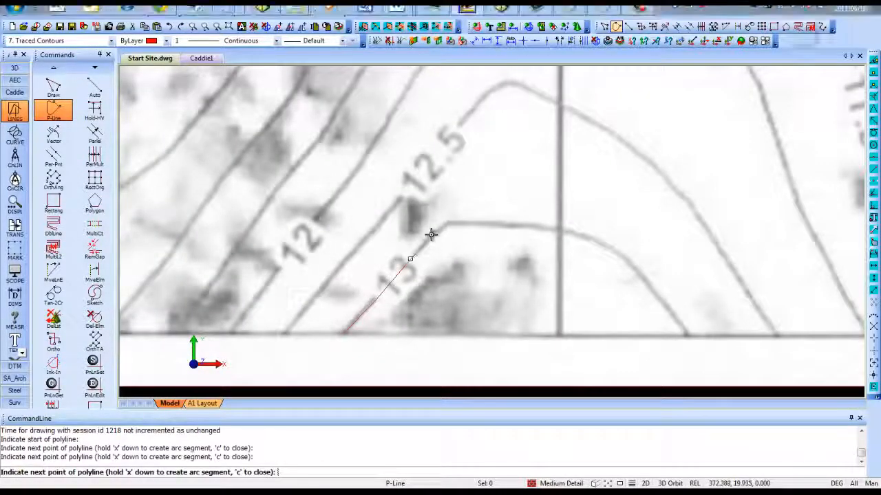
pyautogui.click(446, 226)
pyautogui.click(462, 222)
pyautogui.click(498, 224)
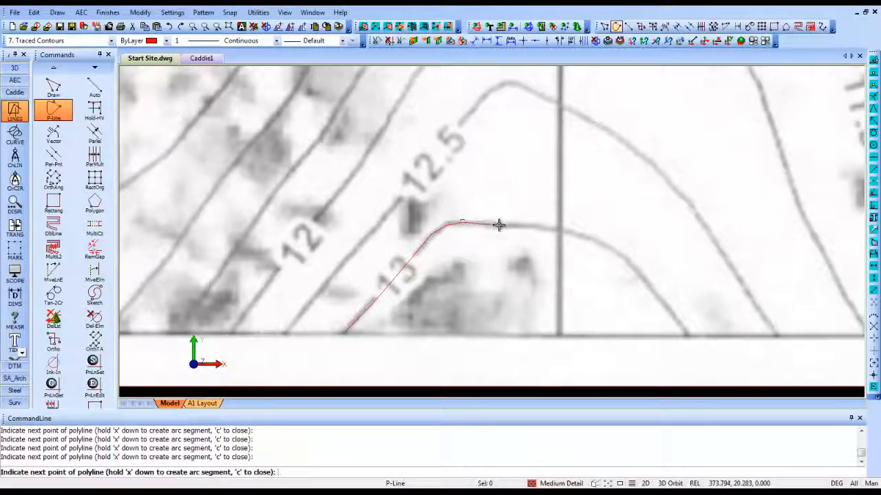
pyautogui.click(548, 227)
pyautogui.click(584, 236)
pyautogui.click(610, 245)
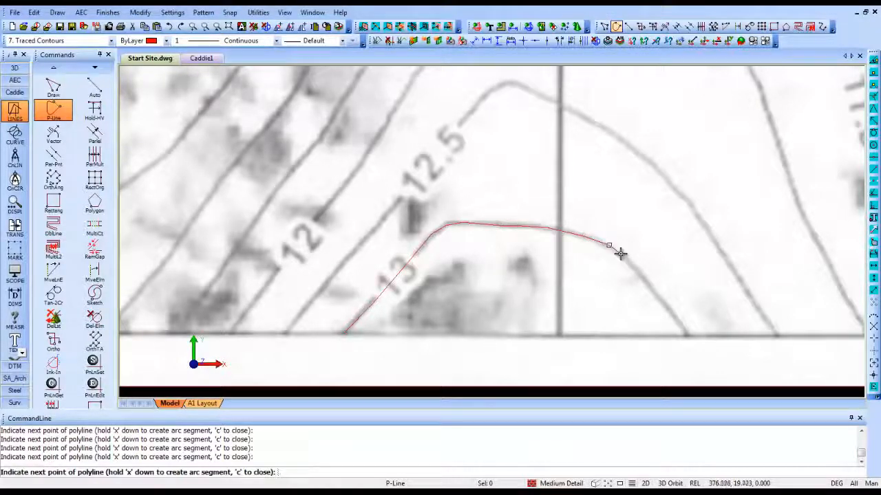
pyautogui.click(630, 263)
pyautogui.click(655, 292)
pyautogui.click(672, 318)
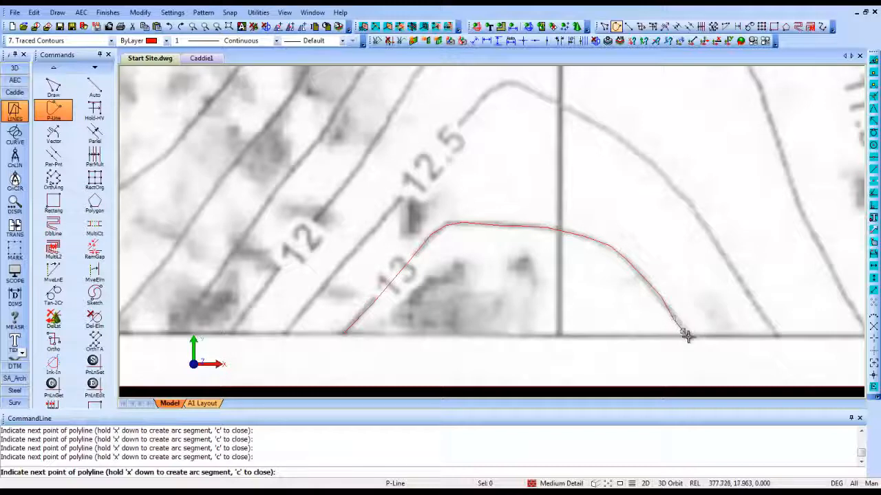
pyautogui.rightClick(686, 333)
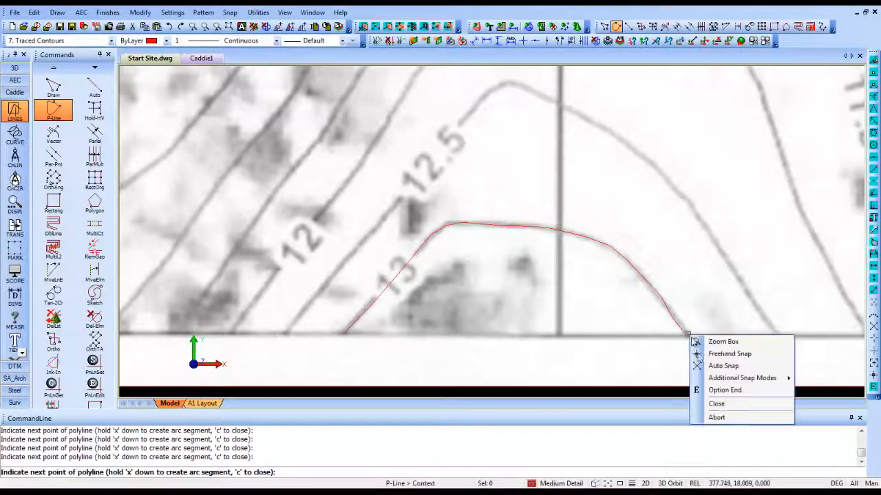
pyautogui.click(723, 392)
# Step: Trace the 12.5 contour with a second polyline, starting and ending on the plan's lower boundary line
pyautogui.press('Return')
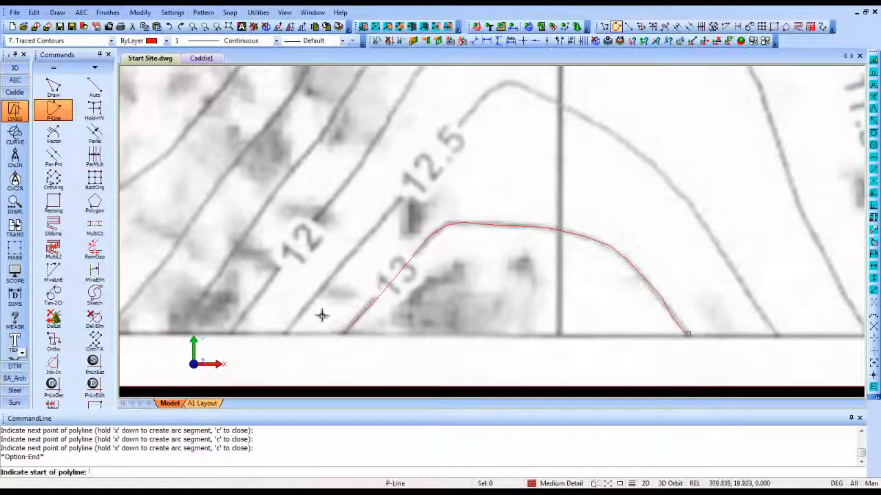
pyautogui.click(291, 330)
pyautogui.click(324, 287)
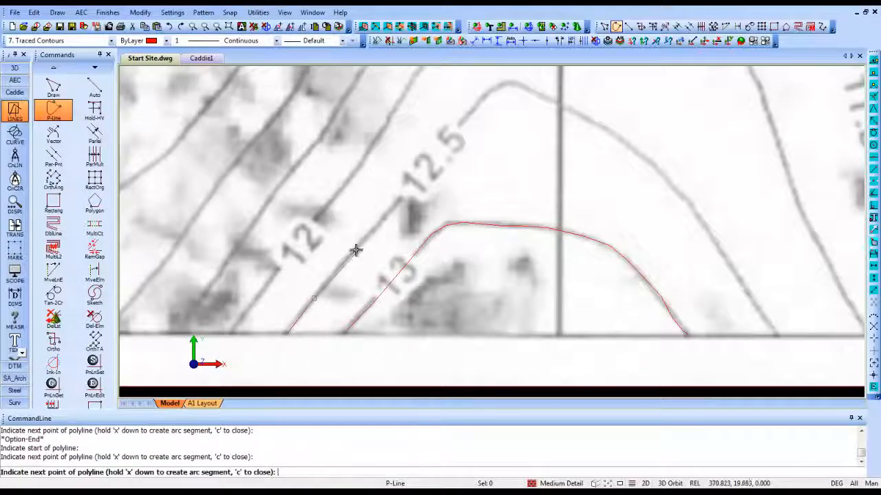
pyautogui.click(356, 250)
pyautogui.click(373, 229)
pyautogui.click(393, 207)
pyautogui.click(415, 176)
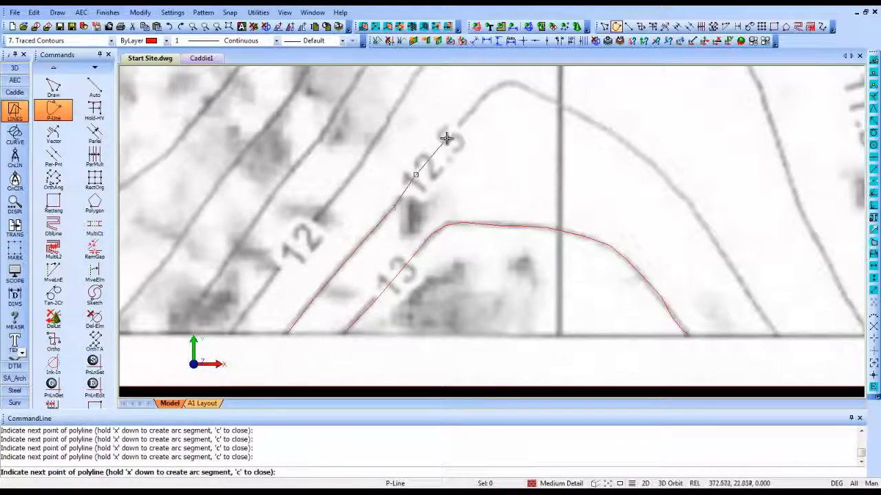
pyautogui.click(447, 139)
pyautogui.click(475, 107)
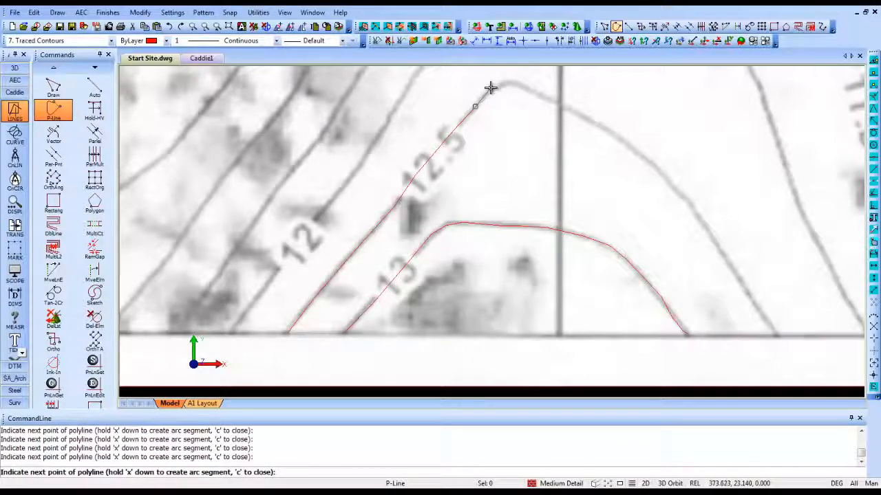
pyautogui.click(488, 92)
pyautogui.click(511, 84)
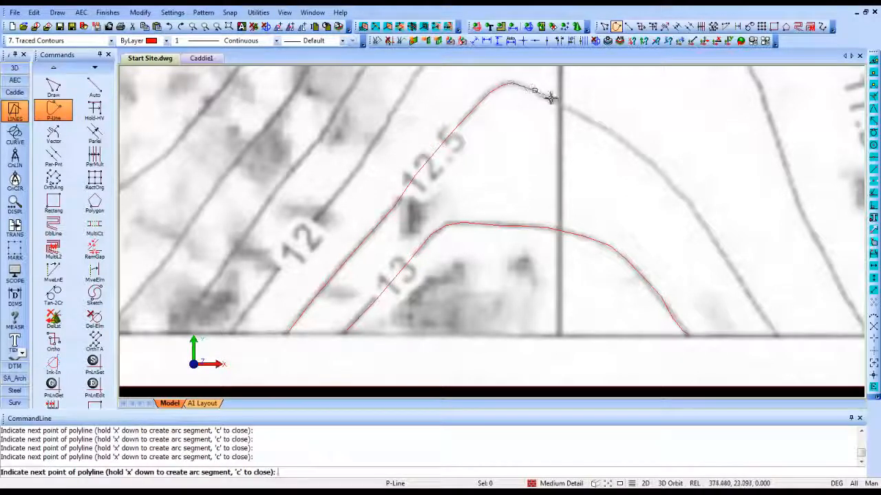
pyautogui.click(611, 128)
pyautogui.click(655, 168)
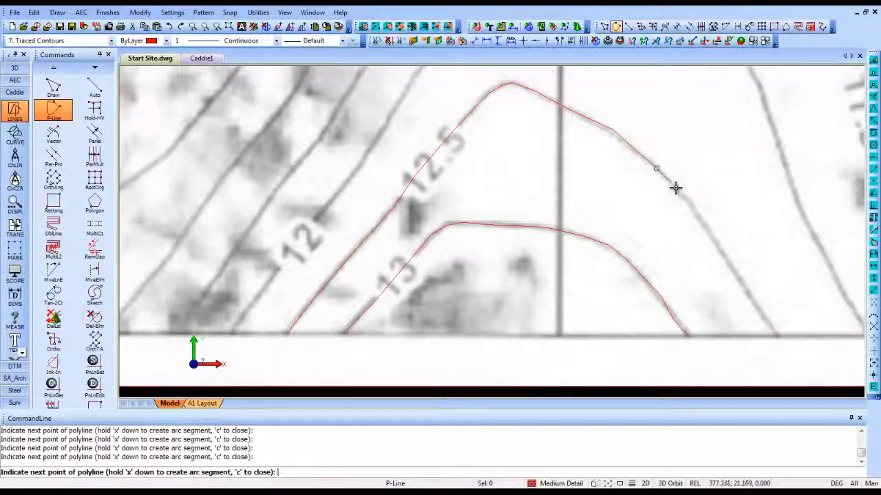
pyautogui.click(686, 195)
pyautogui.click(701, 218)
pyautogui.click(740, 280)
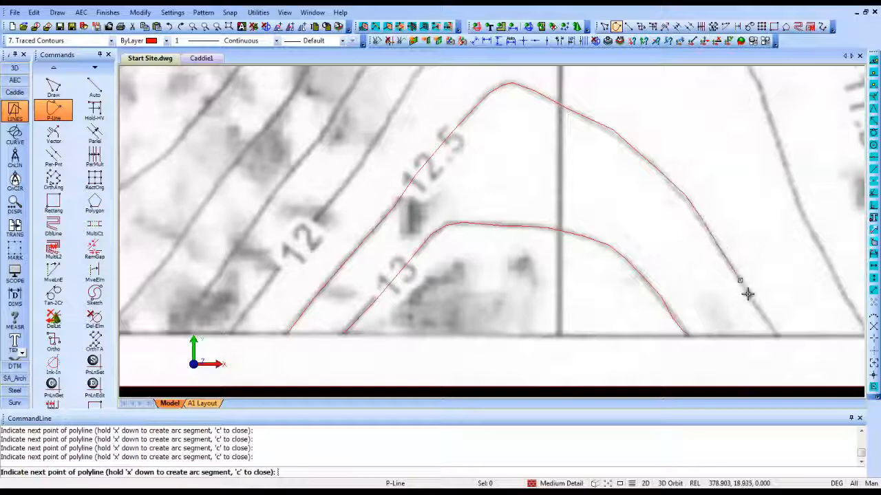
pyautogui.rightClick(774, 327)
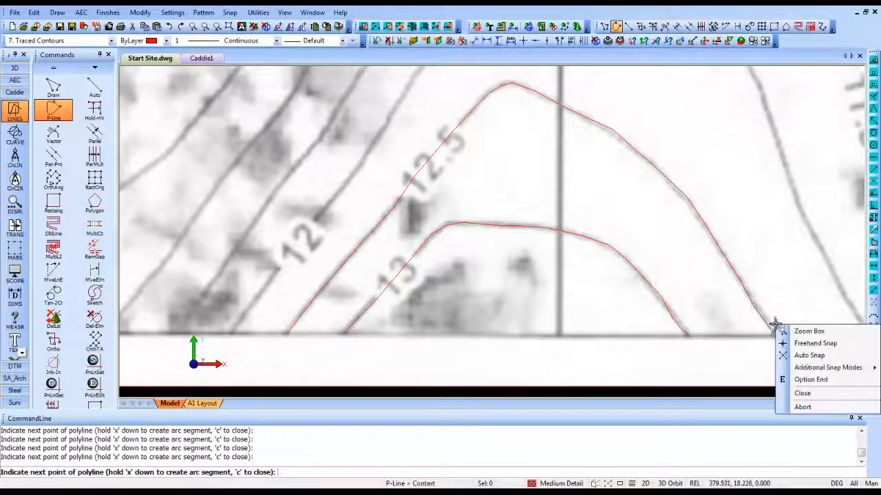
pyautogui.click(812, 380)
# Step: Adjust the vertices near the eastern end of the traced 13 contour so they follow the scanned line
pyautogui.click(673, 322)
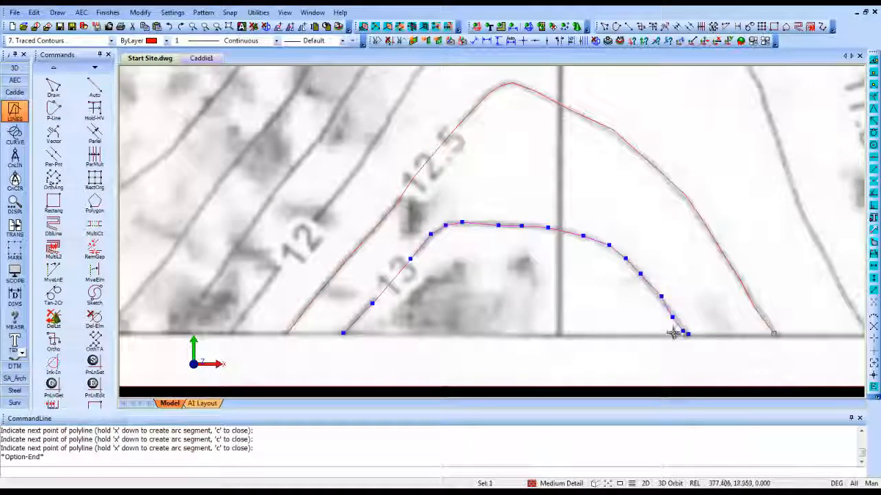
pyautogui.scroll(1, 674, 331)
pyautogui.click(675, 315)
pyautogui.click(675, 314)
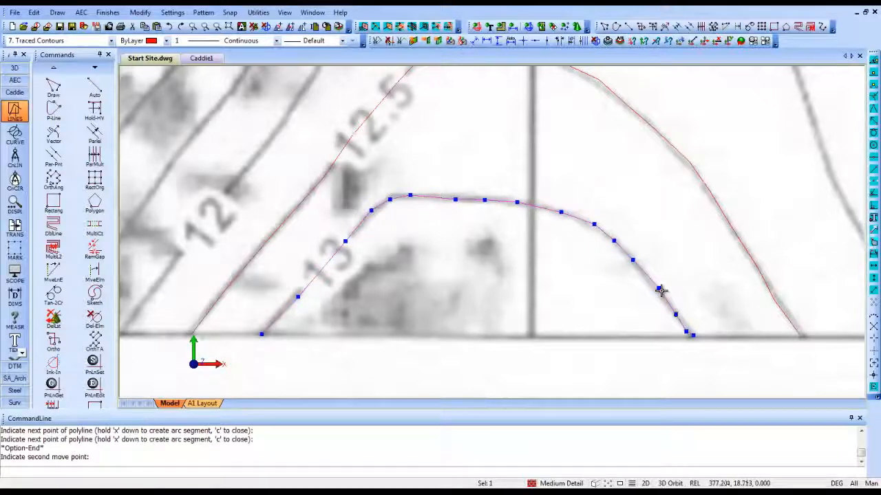
pyautogui.click(657, 289)
pyautogui.scroll(-3, 632, 264)
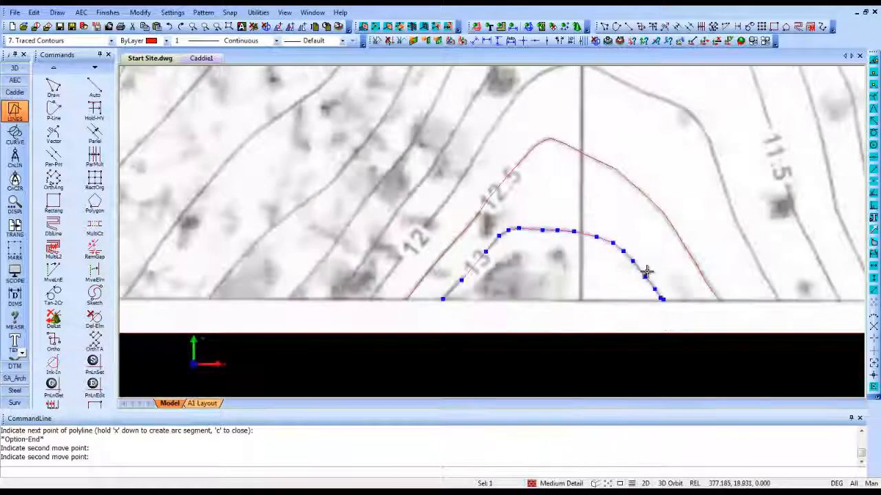
pyautogui.press('Escape')
# Step: Move the vertex on the eastern slope of the traced 12.5 contour onto the scanned line
pyautogui.click(627, 177)
pyautogui.scroll(2, 626, 177)
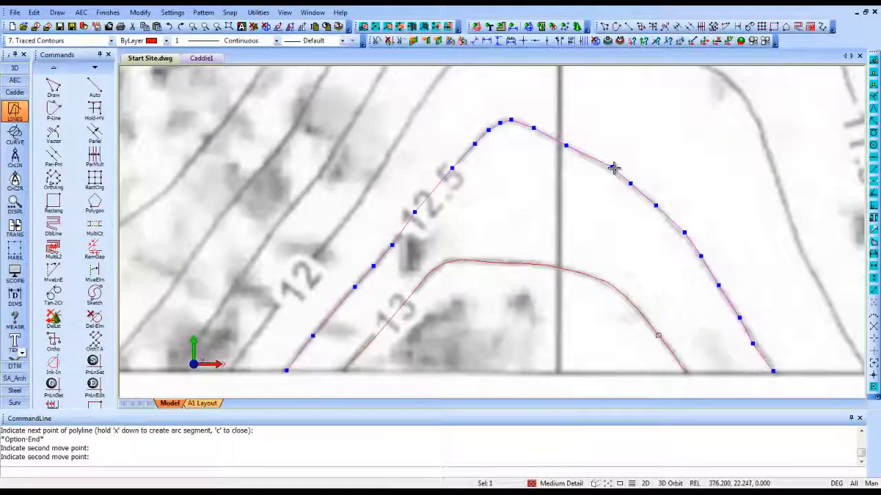
pyautogui.click(596, 160)
pyautogui.click(612, 171)
pyautogui.scroll(-3, 612, 171)
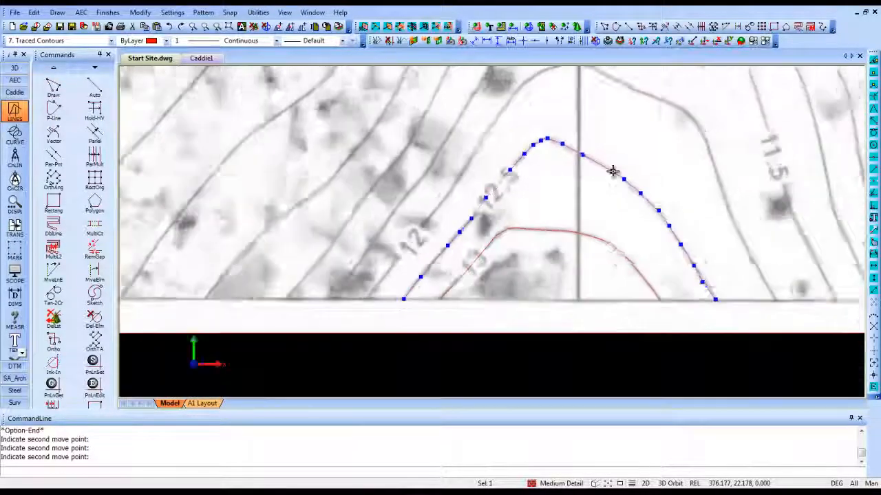
pyautogui.press('Escape')
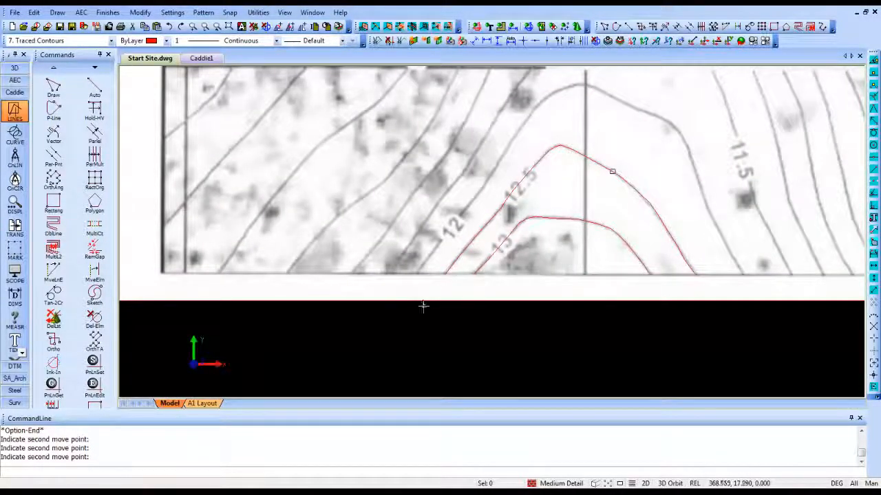
# Step: Add the height text 13 at the western end of the traced 13 contour on the lower boundary
pyautogui.moveTo(495, 266); pyautogui.dragTo(438, 311, button='middle')
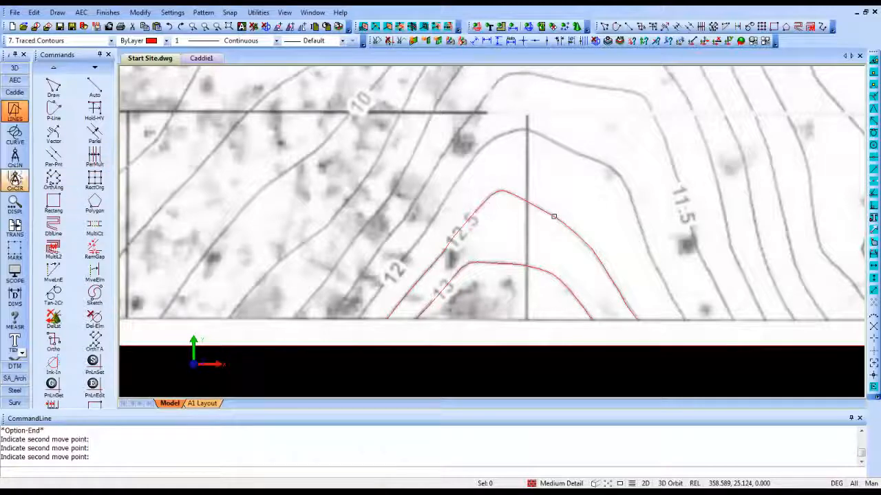
pyautogui.click(14, 342)
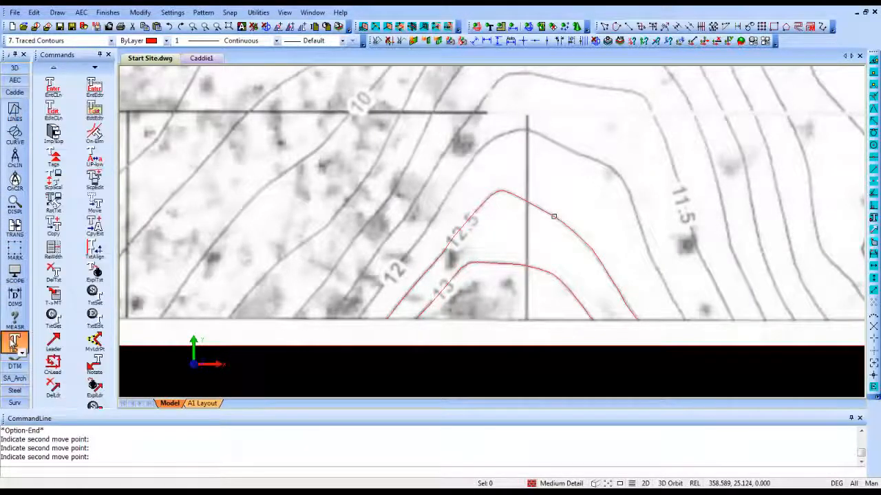
pyautogui.click(94, 88)
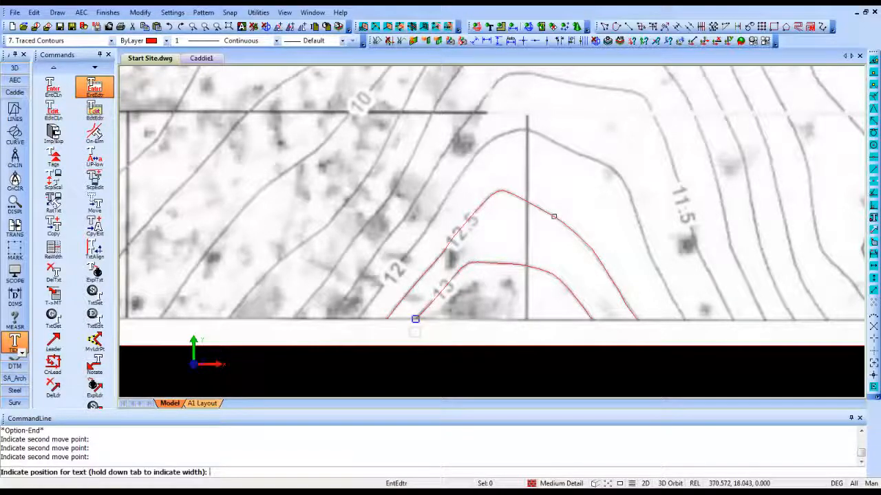
pyautogui.click(413, 319)
pyautogui.write('13')
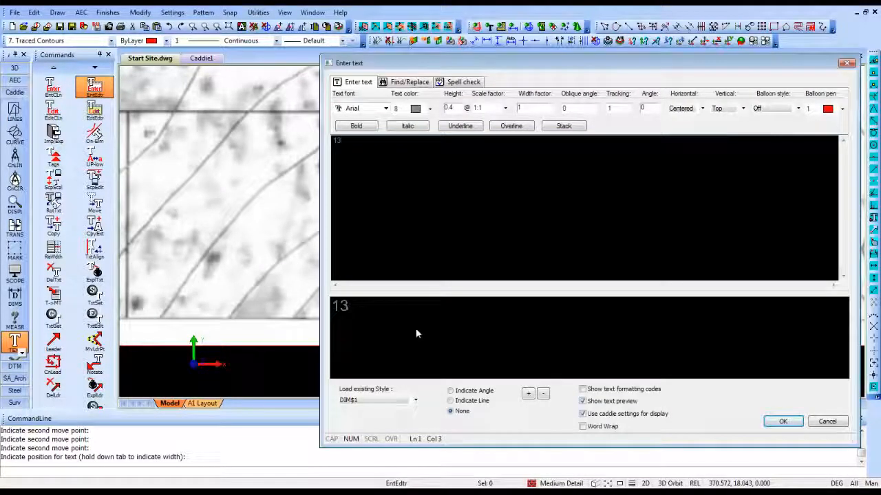
pyautogui.press('Return')
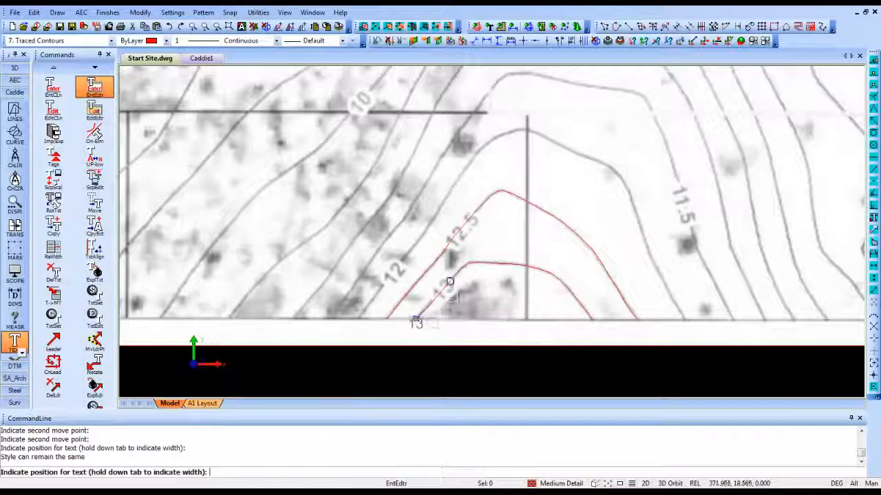
pyautogui.click(449, 281)
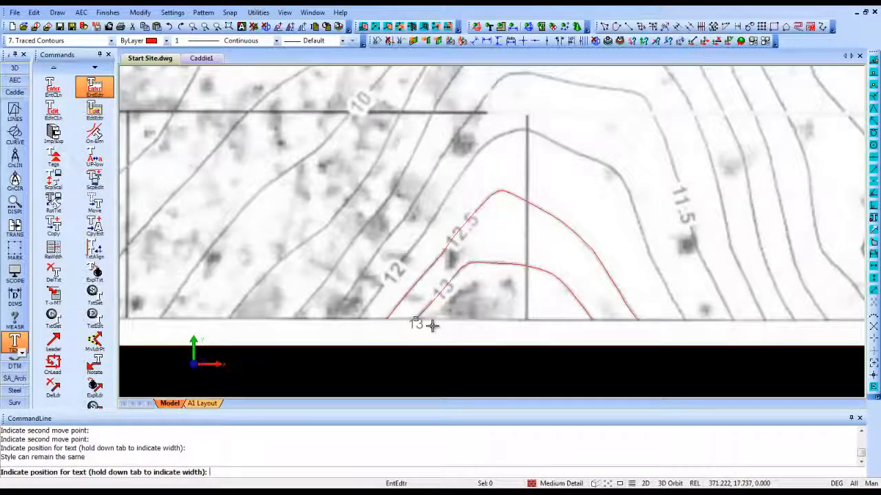
pyautogui.click(432, 325)
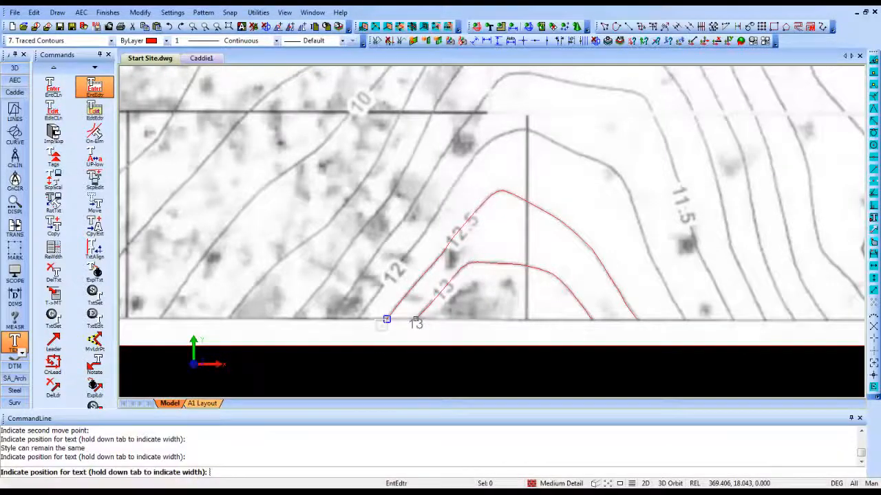
# Step: Add the height text 12.5 at the western end of the second traced contour and finish text entry
pyautogui.click(386, 320)
pyautogui.write('12.5')
pyautogui.press('Return')
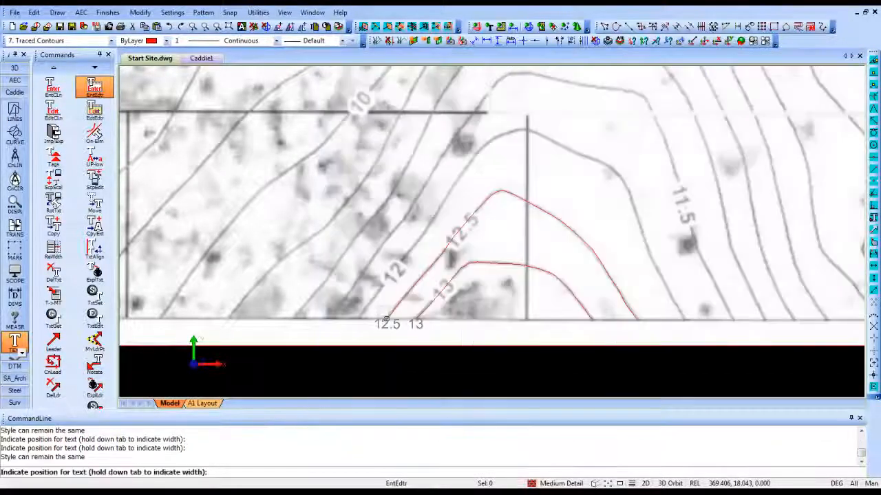
pyautogui.press('Escape')
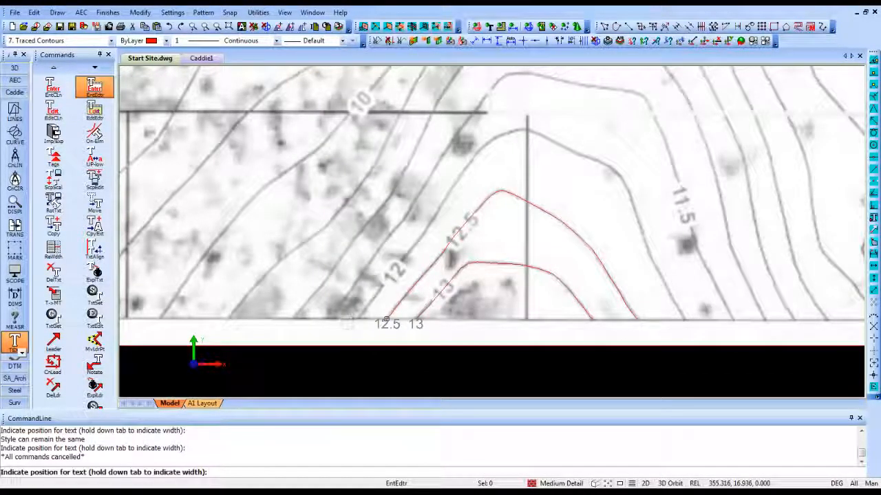
pyautogui.press('Escape')
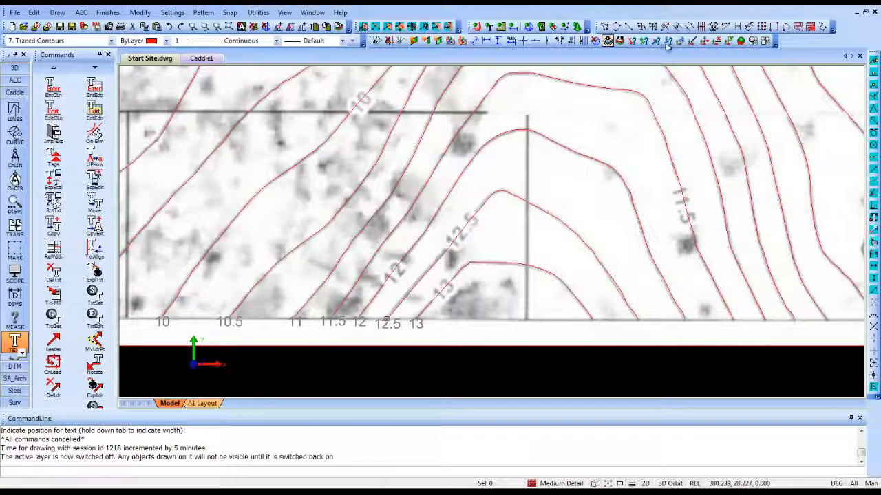
# Step: Switch off the display of the scanned site picture behind the traced contours
pyautogui.click(669, 20)
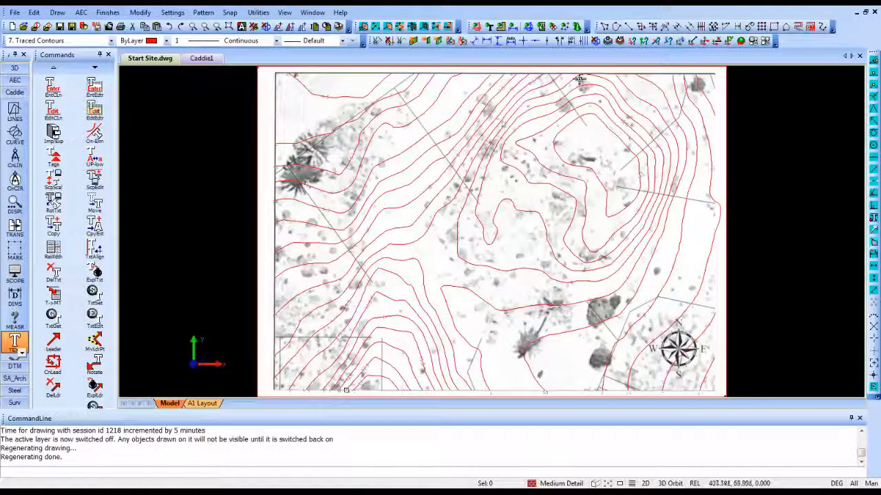
pyautogui.click(542, 27)
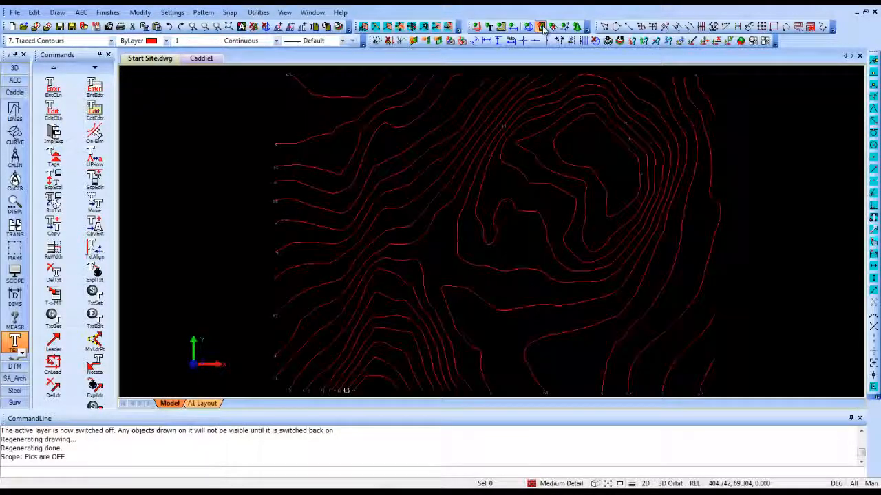
# Step: Examine the elevation of the traced contours from the side and in front view, and return to the plan view
pyautogui.keyDown('shift'); pyautogui.moveTo(517, 346); pyautogui.dragTo(516, 131, button='middle'); pyautogui.keyUp('shift')
pyautogui.moveTo(506, 274)
pyautogui.keyDown('shift'); pyautogui.mouseDown(button='middle')
pyautogui.moveTo(511, 121)
pyautogui.moveTo(499, 202)
pyautogui.moveTo(495, 171)
pyautogui.moveTo(492, 179)
pyautogui.mouseUp(button='middle'); pyautogui.keyUp('shift')
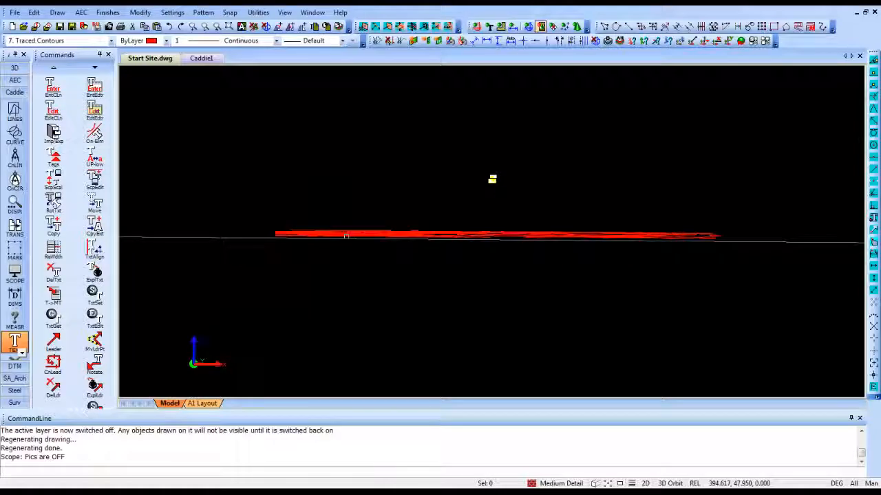
pyautogui.click(15, 68)
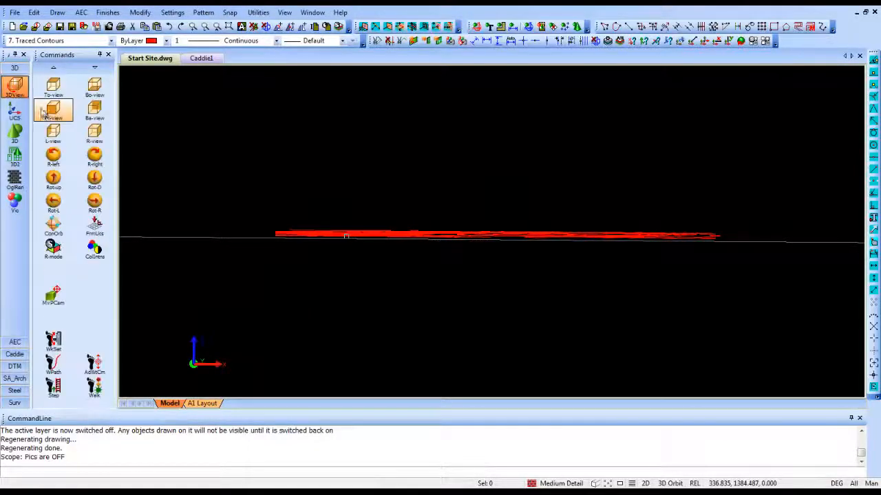
pyautogui.click(53, 110)
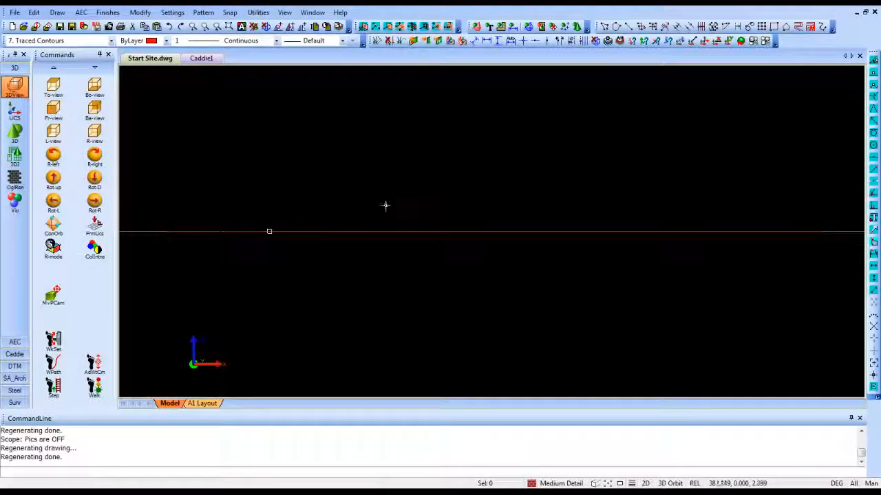
pyautogui.keyDown('shift'); pyautogui.moveTo(377, 203); pyautogui.dragTo(406, 218, button='middle'); pyautogui.keyUp('shift')
pyautogui.press('t')
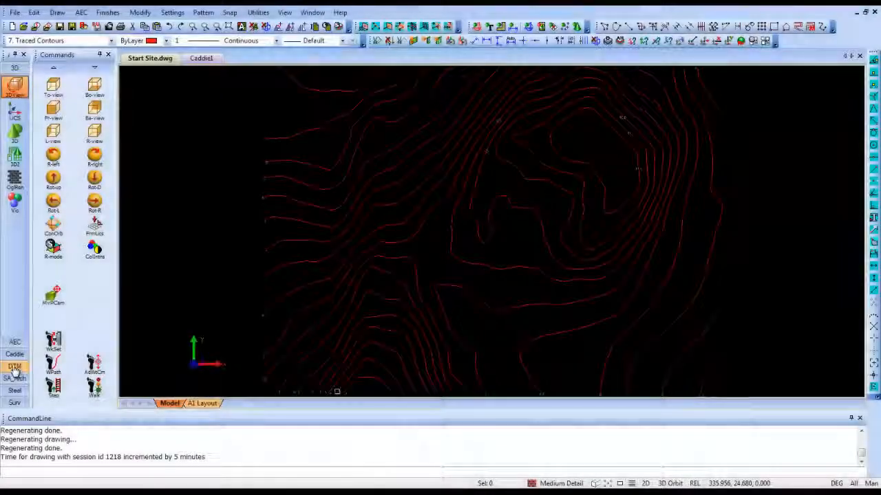
# Step: Convert all 2D contours in scope to 3D automatically, using a search radius of 0.5 around the height texts
pyautogui.click(15, 368)
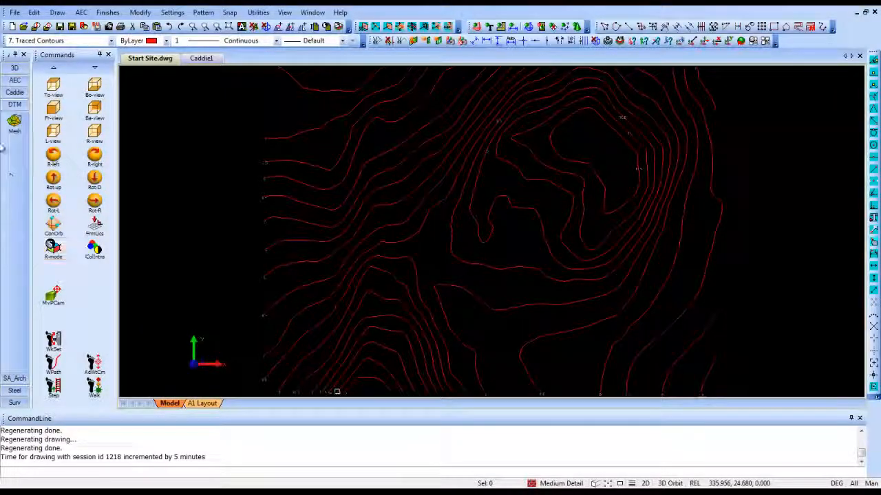
pyautogui.click(13, 125)
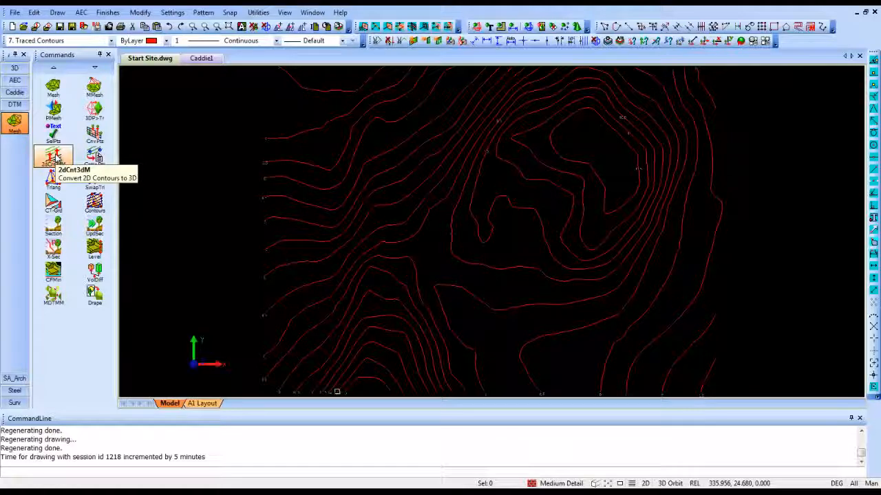
pyautogui.click(58, 158)
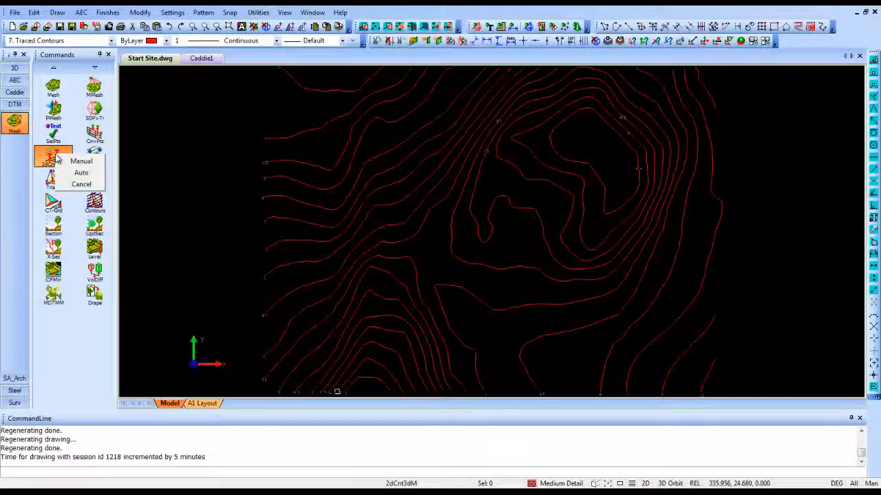
pyautogui.click(81, 172)
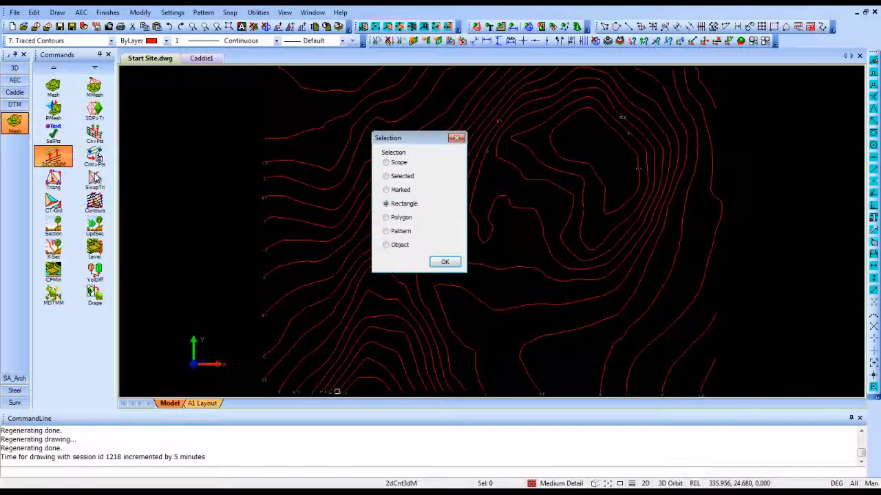
pyautogui.click(386, 163)
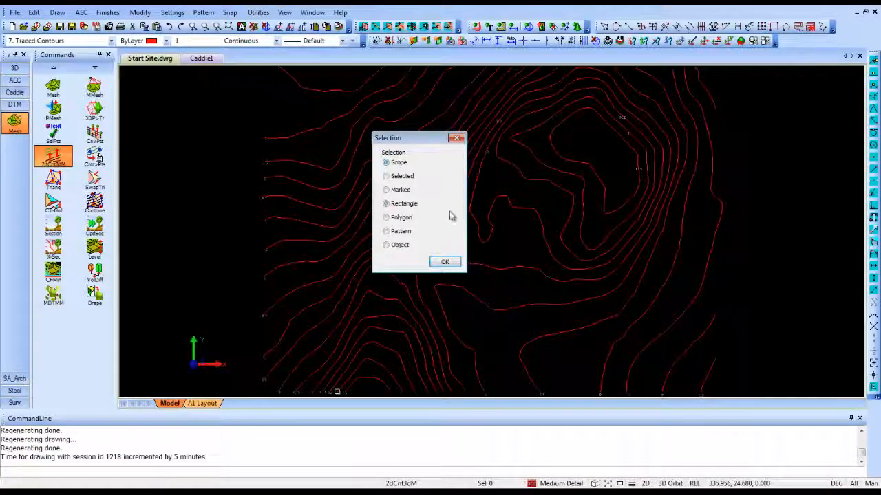
pyautogui.click(446, 264)
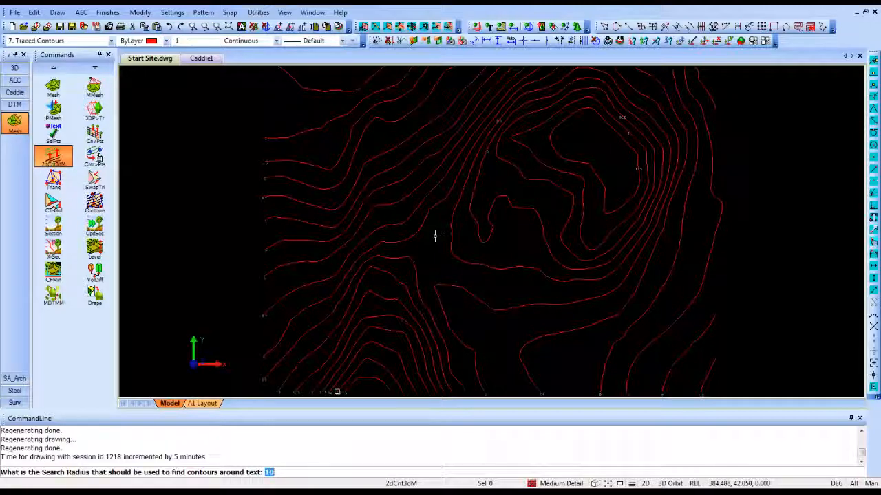
pyautogui.write('0')
pyautogui.press('Return')
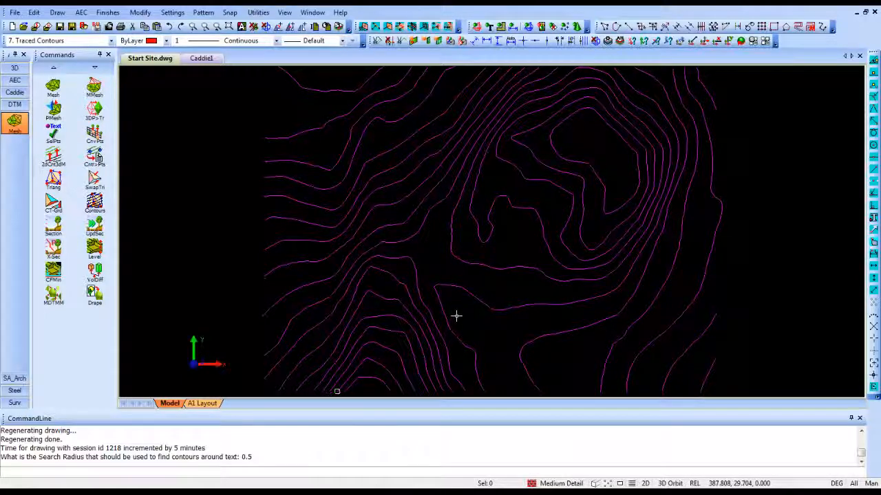
# Step: Examine the relief of the converted 3D contours from an oblique angle
pyautogui.press('o')
pyautogui.moveTo(475, 324); pyautogui.dragTo(482, 230)
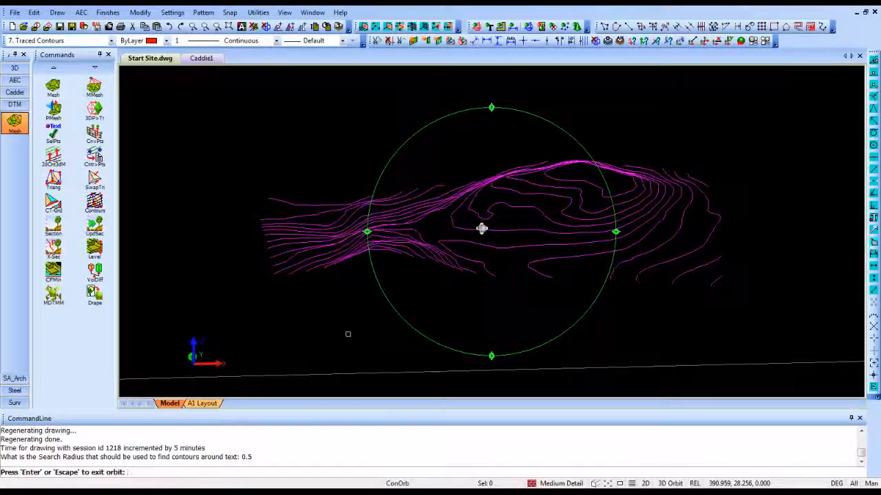
pyautogui.press('Escape')
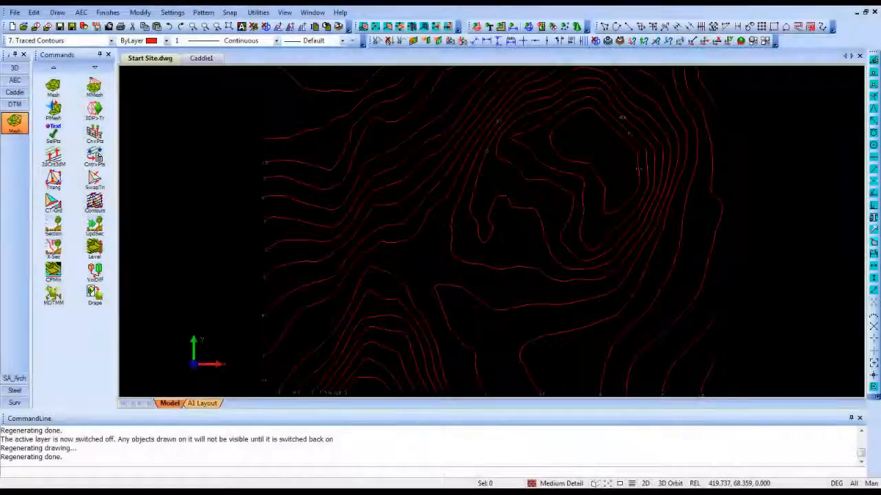
# Step: Convert the contours in scope to drawn points on the 3D points layer, with a minimum distance of 0.5 between points
pyautogui.click(86, 43)
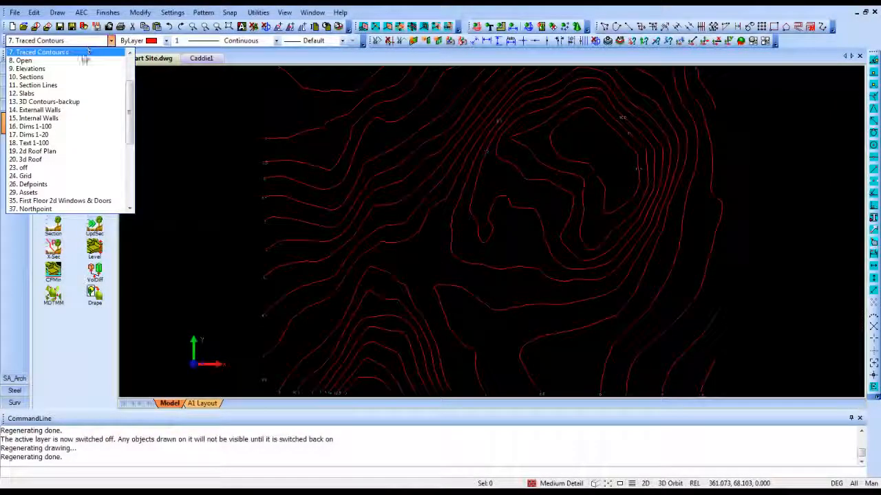
pyautogui.scroll(3, 79, 75)
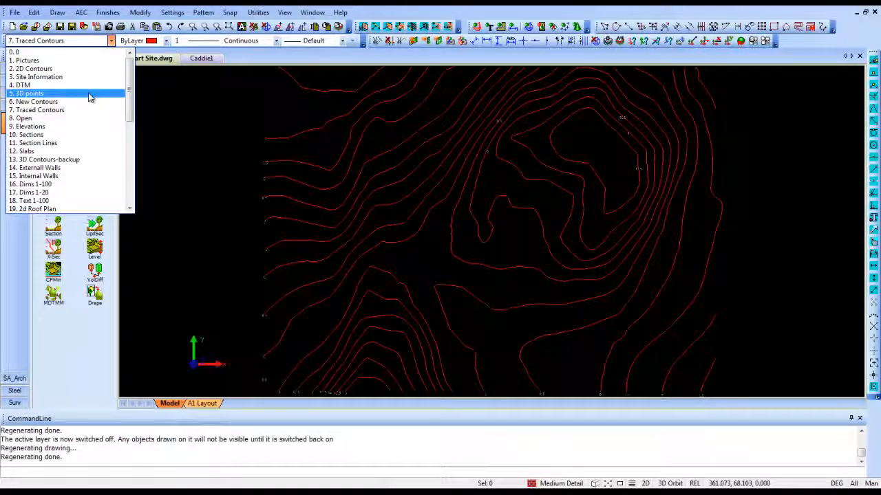
pyautogui.click(88, 97)
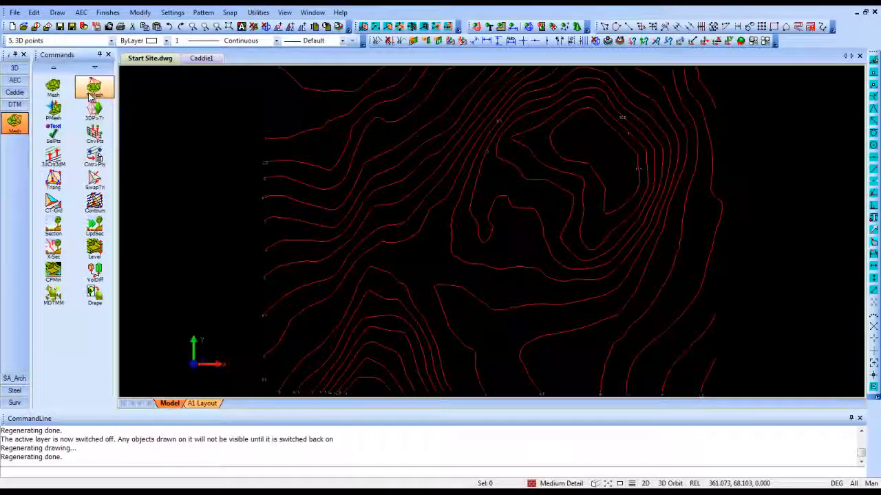
pyautogui.click(96, 157)
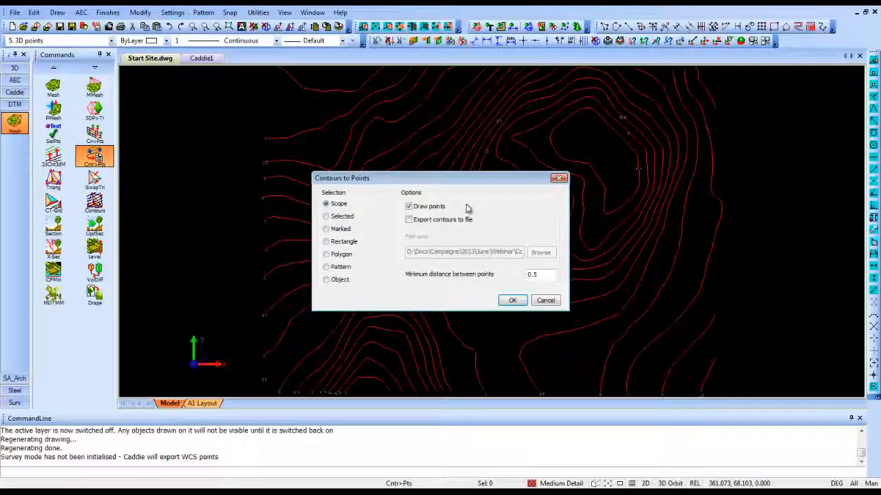
pyautogui.click(515, 301)
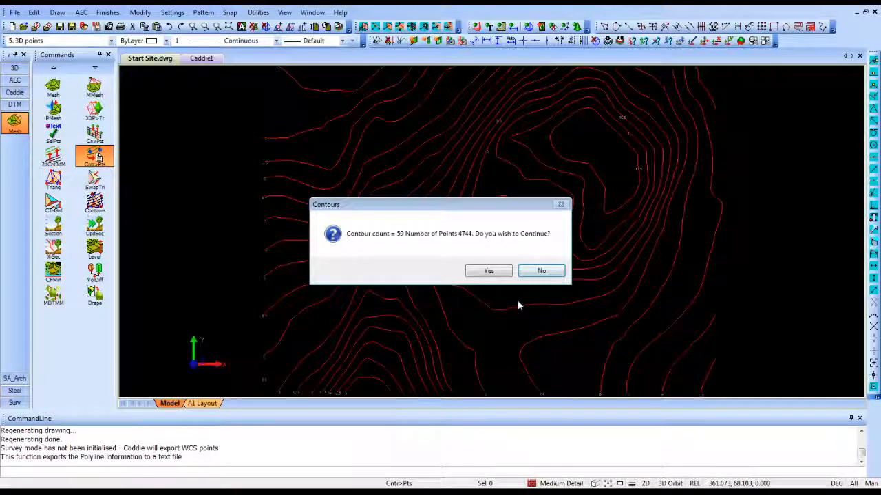
pyautogui.click(491, 271)
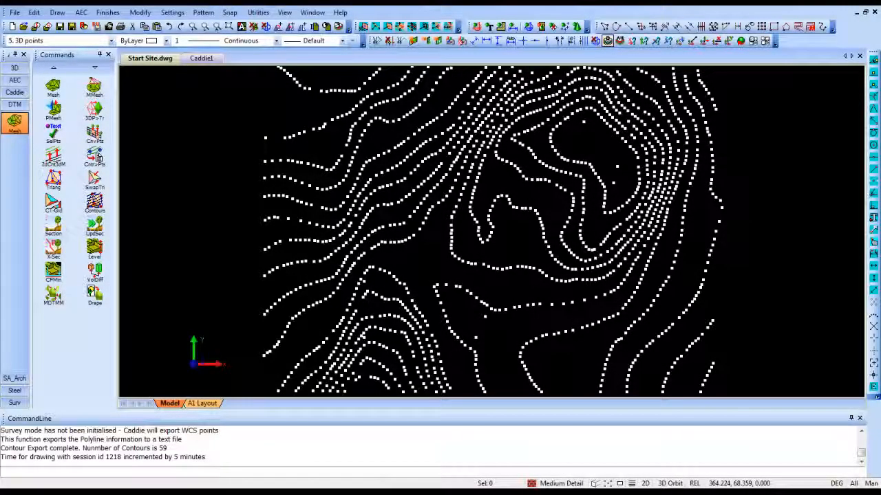
# Step: Make the DTM layer current and triangulate all the contour points on it
pyautogui.click(85, 43)
pyautogui.scroll(2, 84, 68)
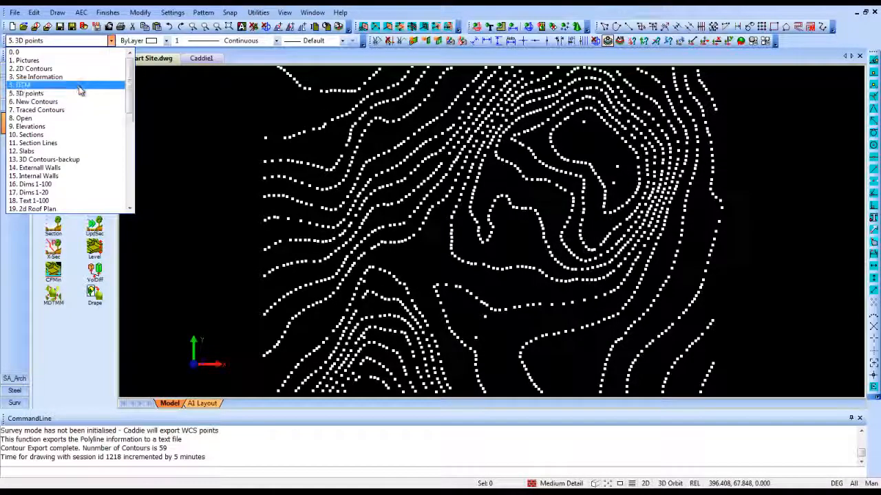
pyautogui.click(79, 86)
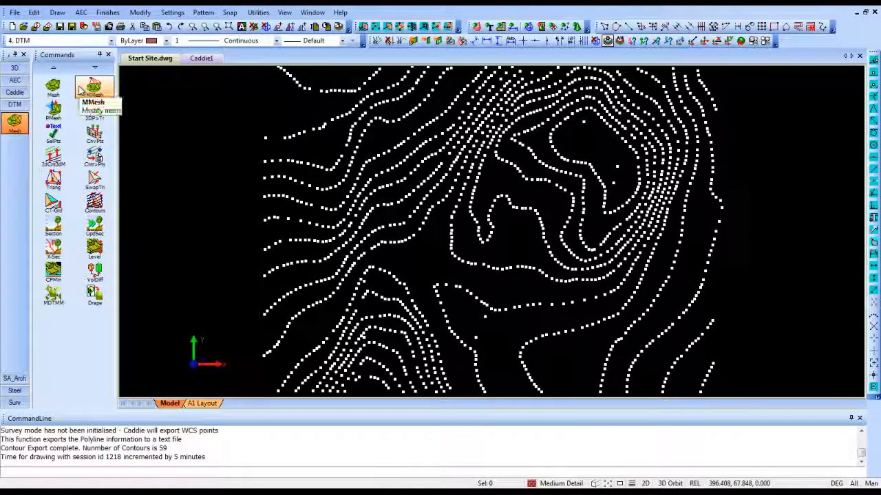
pyautogui.click(55, 180)
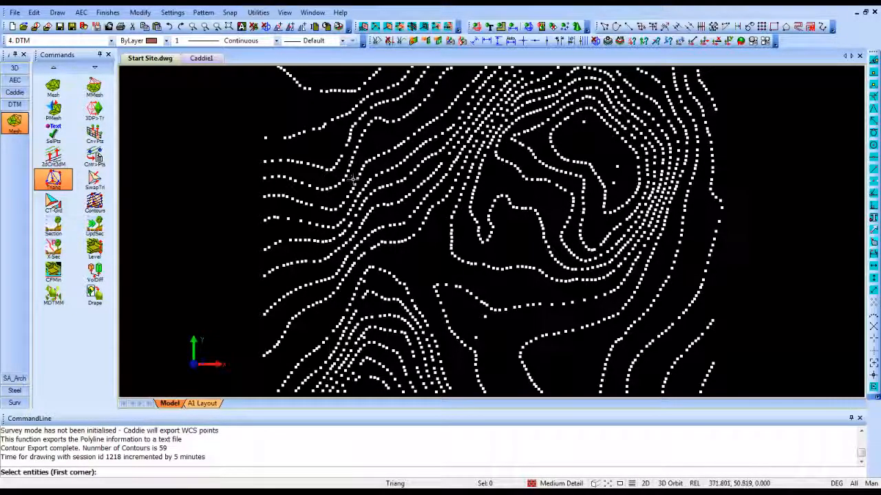
pyautogui.scroll(-1, 353, 182)
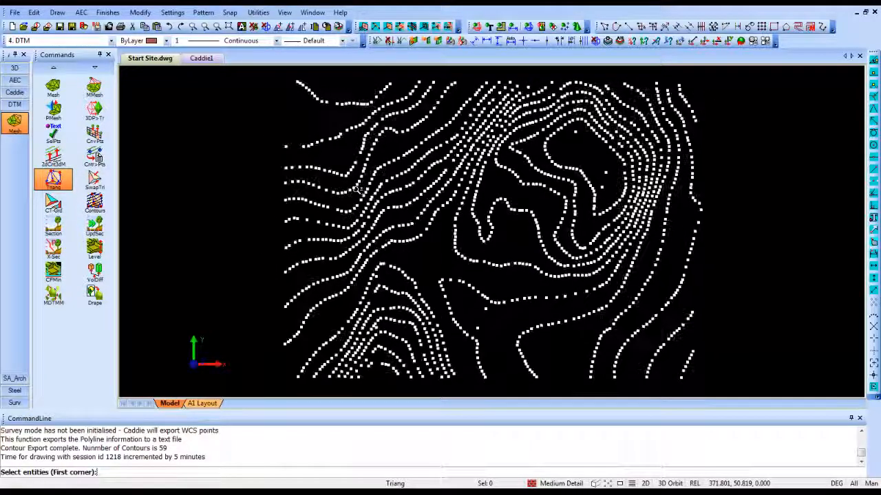
pyautogui.click(239, 387)
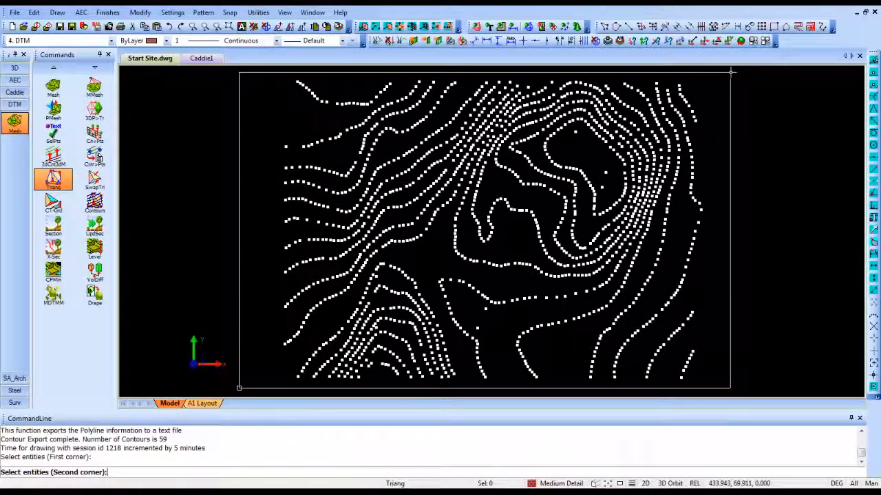
pyautogui.click(730, 71)
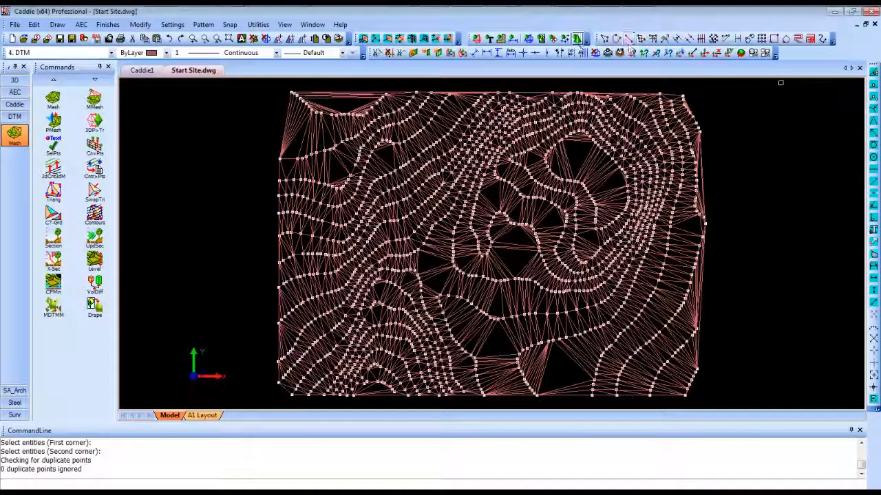
# Step: Switch off the display of points and examine the shaded terrain surface from oblique angles before returning to plan view
pyautogui.click(565, 39)
pyautogui.click(576, 39)
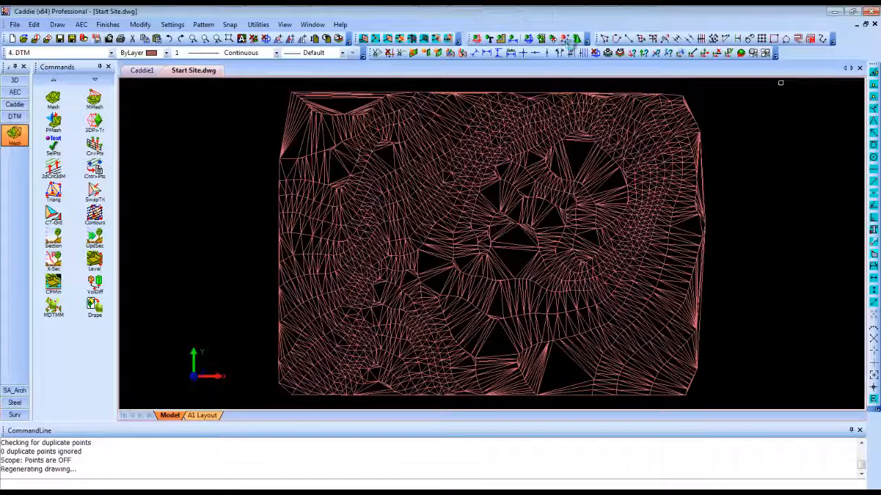
pyautogui.keyDown('shift'); pyautogui.moveTo(552, 320); pyautogui.dragTo(568, 131, button='middle'); pyautogui.keyUp('shift')
pyautogui.moveTo(550, 300)
pyautogui.keyDown('shift'); pyautogui.mouseDown(button='middle')
pyautogui.moveTo(491, 180)
pyautogui.moveTo(509, 165)
pyautogui.moveTo(534, 203)
pyautogui.moveTo(643, 227)
pyautogui.moveTo(692, 222)
pyautogui.moveTo(534, 240)
pyautogui.moveTo(419, 234)
pyautogui.moveTo(556, 220)
pyautogui.mouseUp(button='middle'); pyautogui.keyUp('shift')
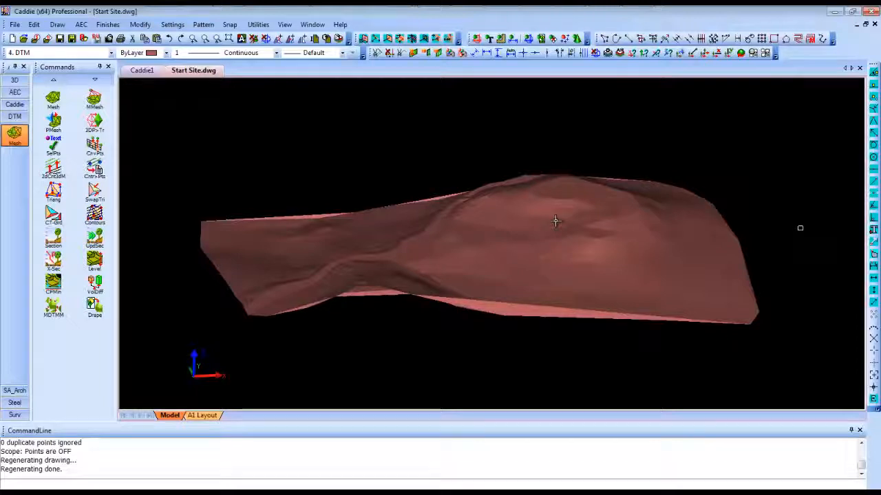
pyautogui.press('Home')
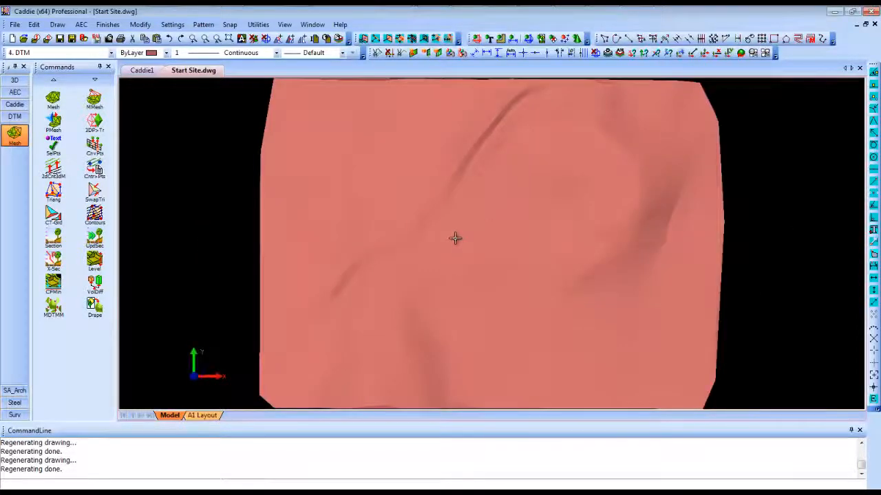
# Step: Copy the whole triangulated terrain surface to the empty area east of the original
pyautogui.scroll(-1, 455, 239)
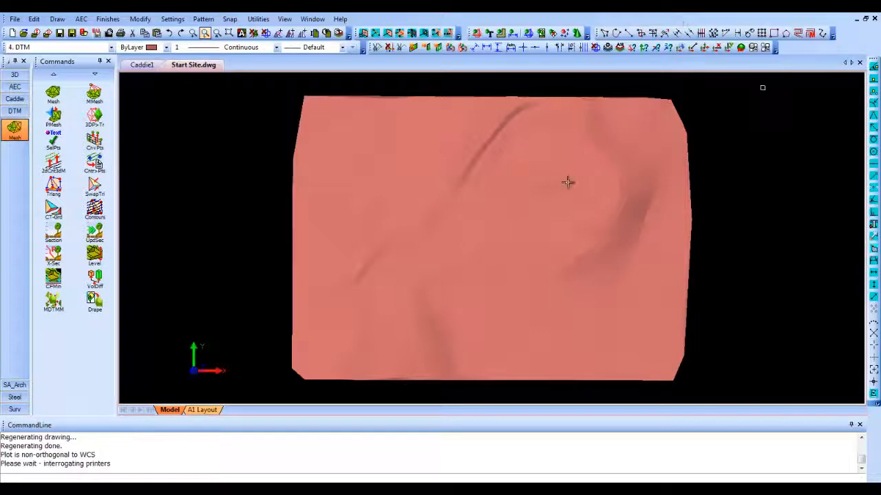
pyautogui.scroll(-4, 550, 206)
pyautogui.click(401, 303)
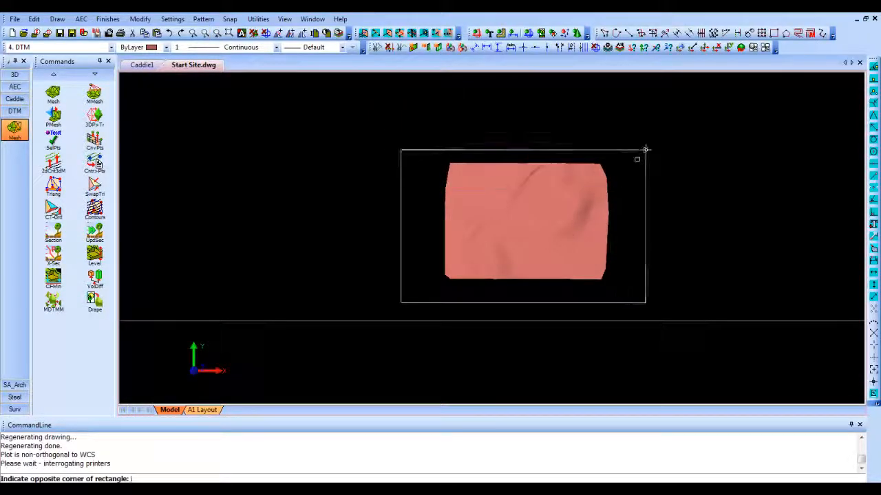
pyautogui.click(645, 150)
pyautogui.rightClick(544, 222)
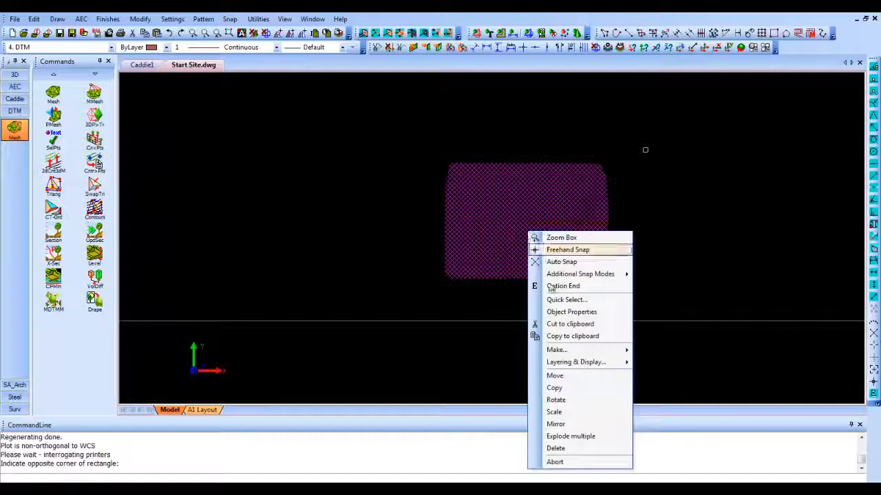
pyautogui.click(555, 388)
pyautogui.click(531, 230)
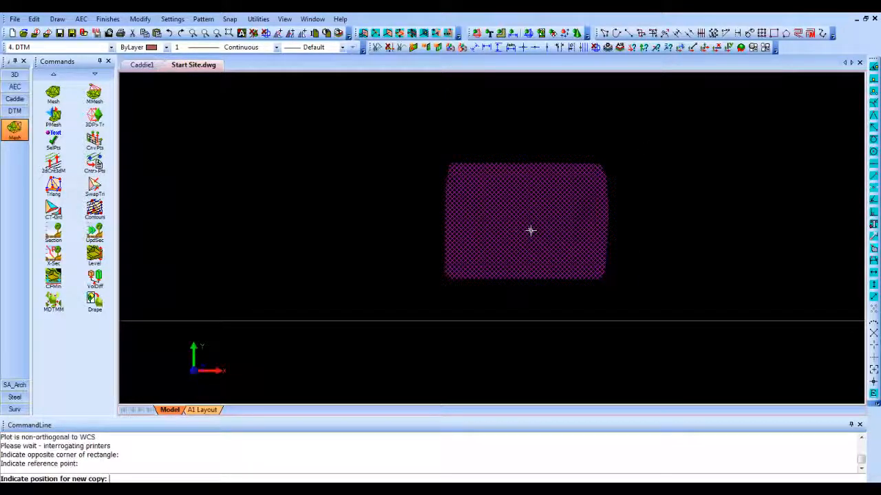
pyautogui.click(801, 234)
pyautogui.press('Escape')
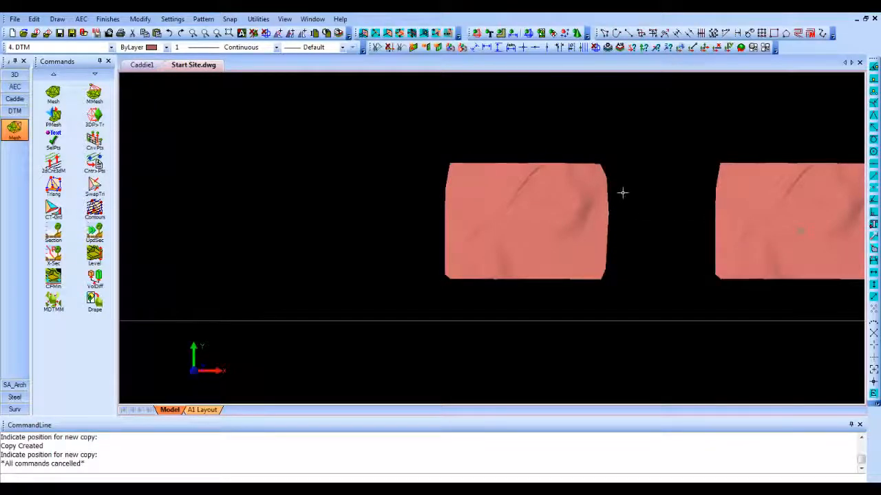
# Step: Show only the Site Information and DTM layers by applying saved layer group 5
pyautogui.scroll(3, 623, 192)
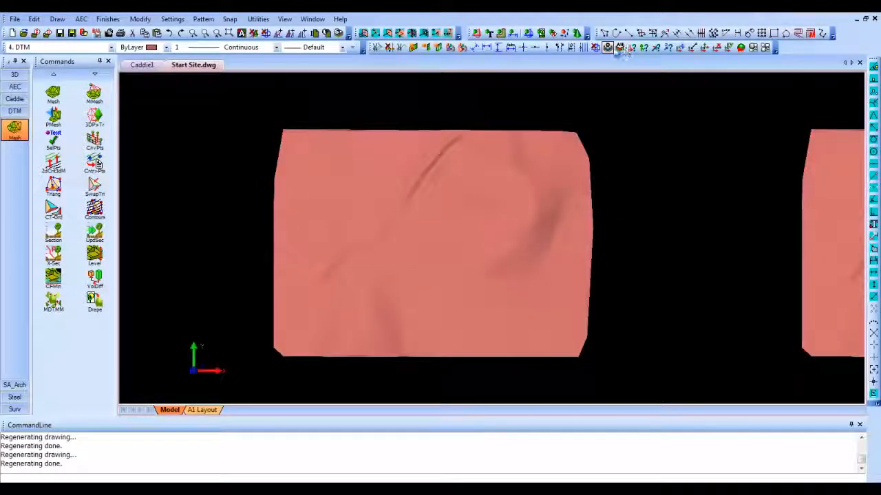
pyautogui.click(607, 49)
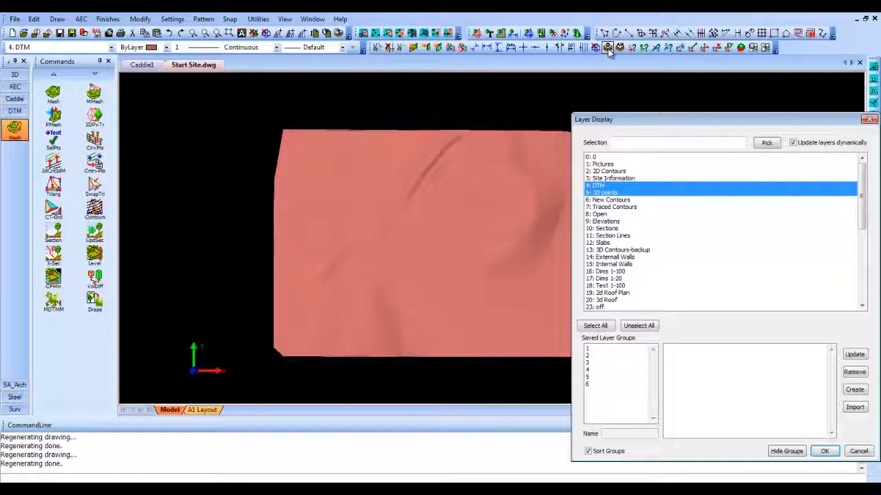
pyautogui.click(599, 370)
pyautogui.click(600, 377)
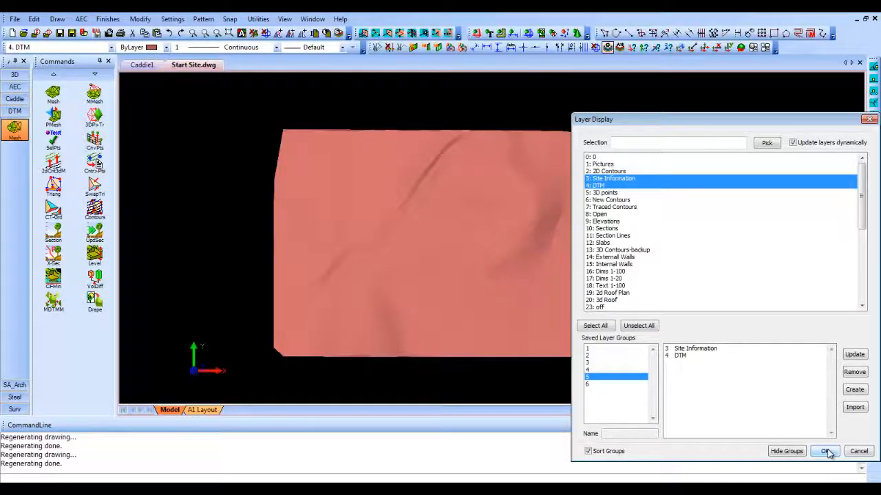
pyautogui.click(826, 451)
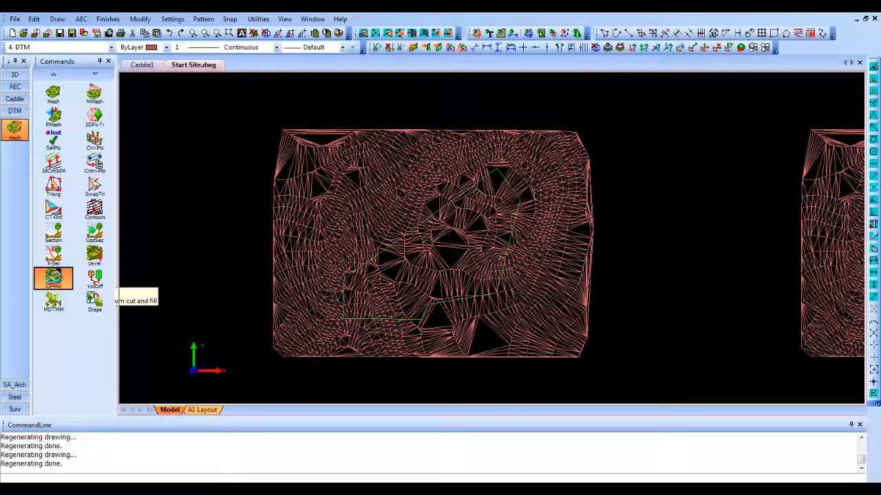
# Step: Set up a minimum cut and fill calculation with the Sand (0.89) shrinkage factor, 15 passes and a maximum volume difference of 1
pyautogui.click(55, 278)
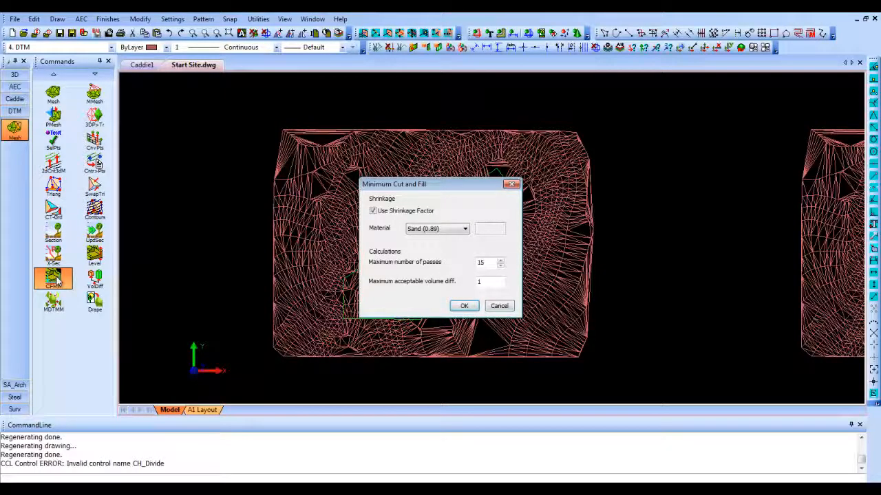
pyautogui.click(448, 231)
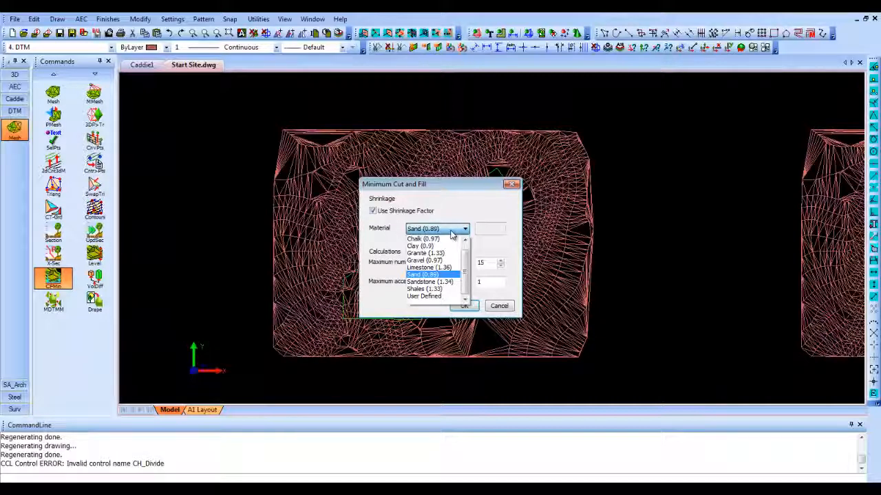
pyautogui.click(451, 235)
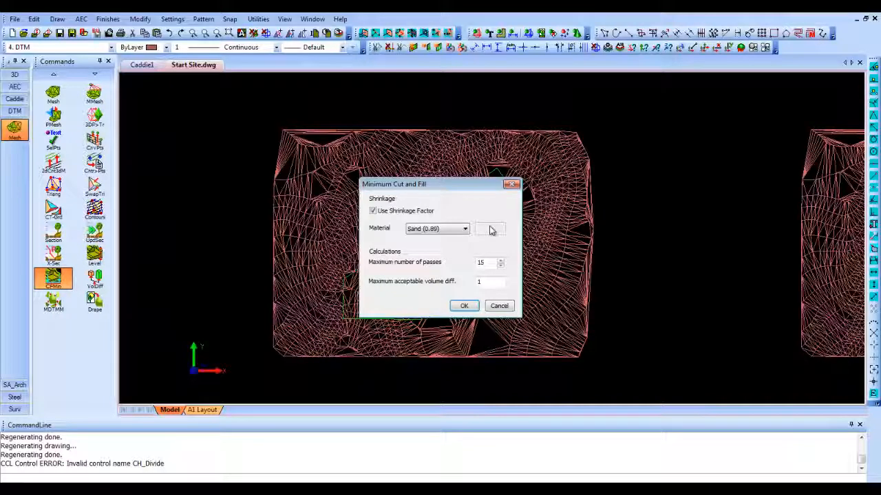
pyautogui.click(491, 227)
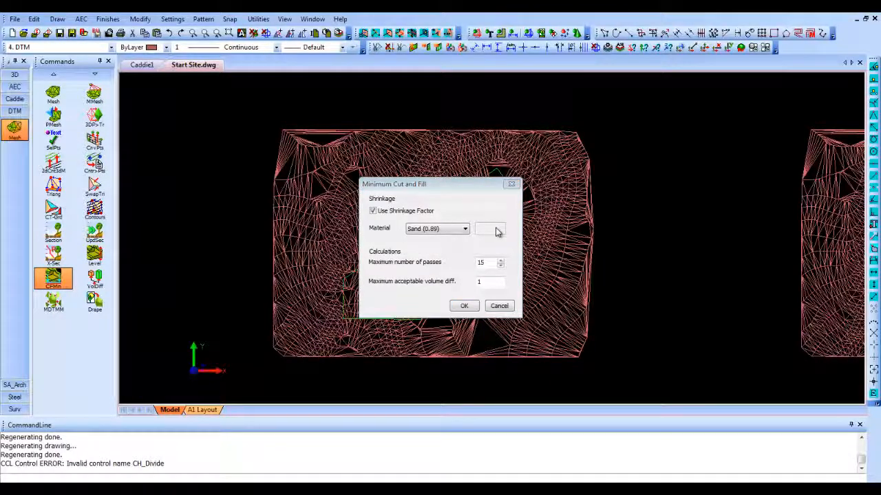
pyautogui.click(465, 306)
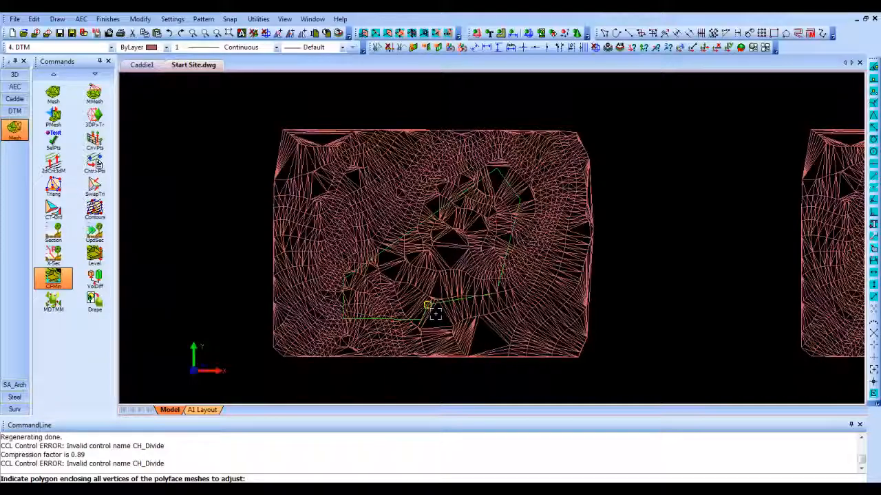
# Step: Begin the adjustment polygon on the green site outline, from its southern inner corner round the southwest corner to the western corner
pyautogui.scroll(4, 423, 314)
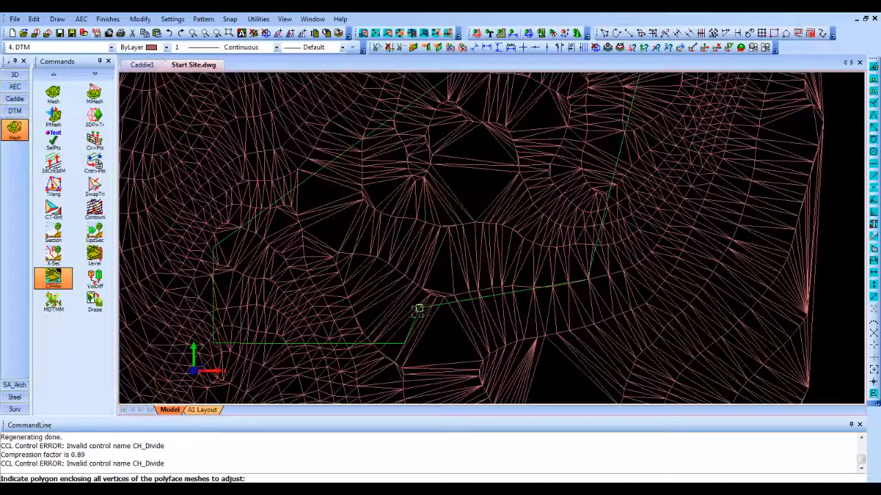
pyautogui.click(418, 309)
pyautogui.click(405, 340)
pyautogui.scroll(3, 209, 342)
pyautogui.click(210, 341)
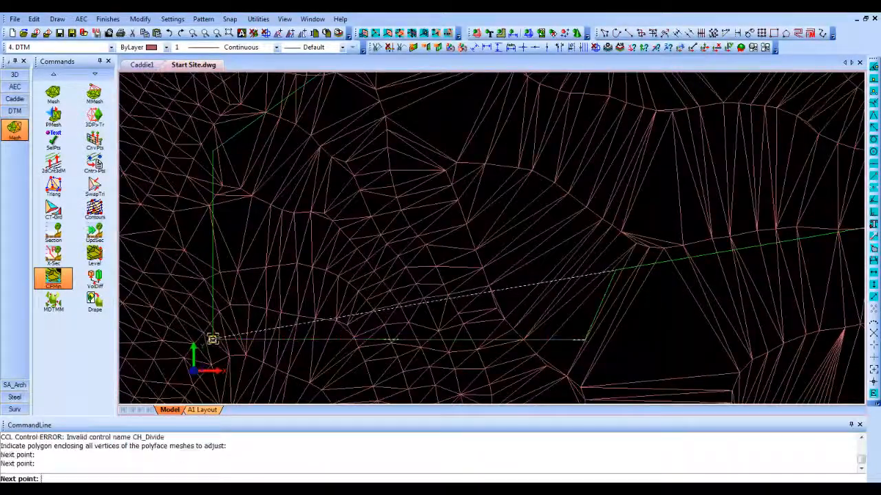
pyautogui.click(211, 152)
# Step: Complete the polygon through the outline's northern and eastern corners and level the enclosed terrain at the calculated minimum cut and fill height
pyautogui.scroll(-5, 211, 152)
pyautogui.scroll(5, 221, 256)
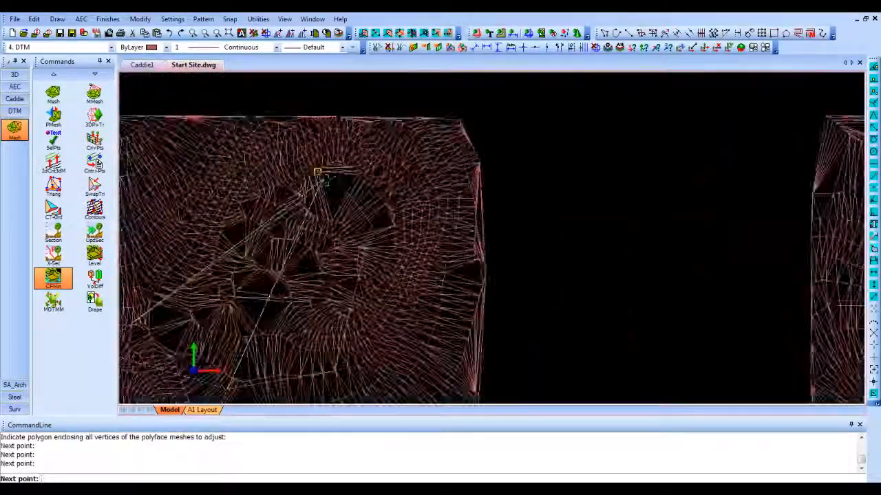
pyautogui.click(344, 171)
pyautogui.click(417, 267)
pyautogui.scroll(-5, 426, 204)
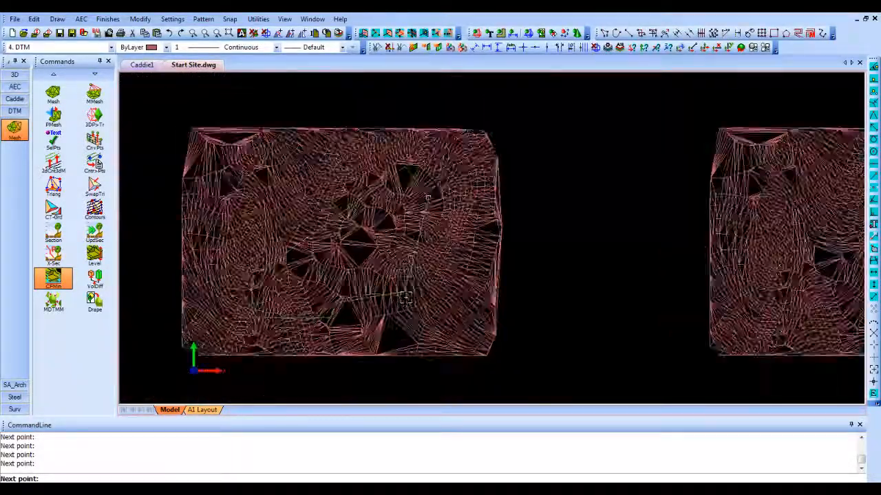
pyautogui.scroll(8, 404, 280)
pyautogui.click(369, 245)
pyautogui.scroll(-6, 502, 249)
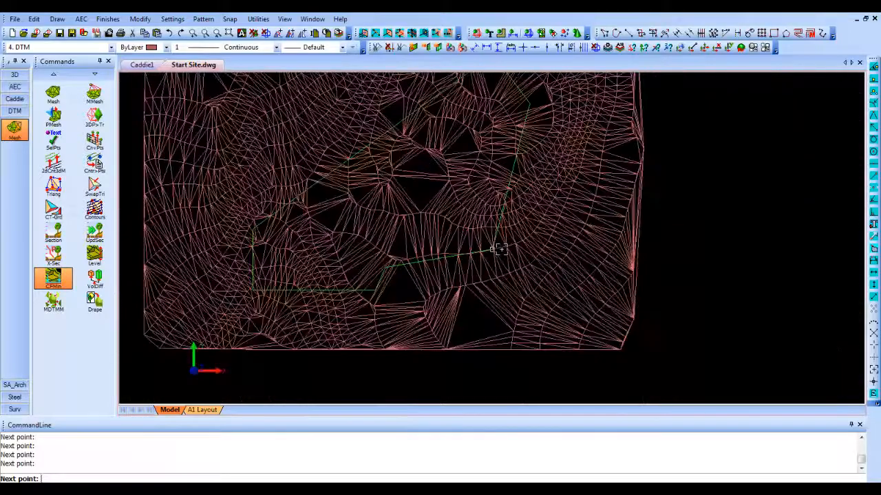
pyautogui.scroll(3, 523, 251)
pyautogui.scroll(4, 529, 251)
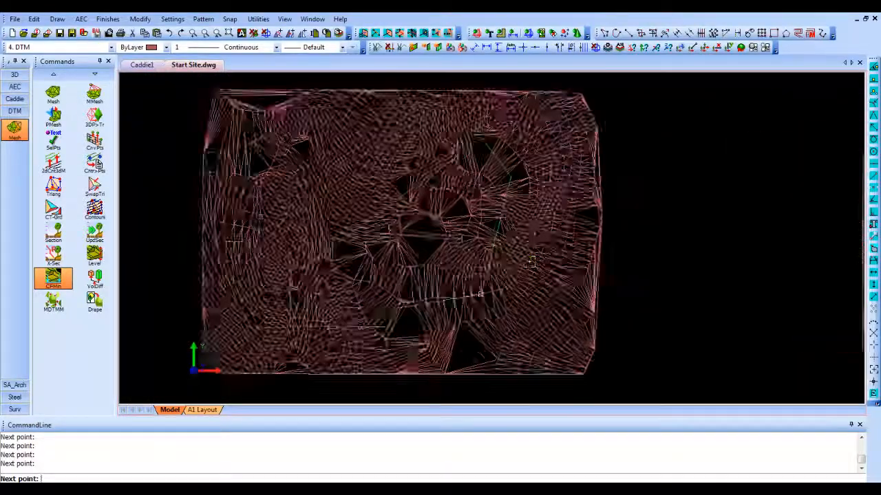
pyautogui.scroll(-2, 488, 197)
pyautogui.rightClick(489, 198)
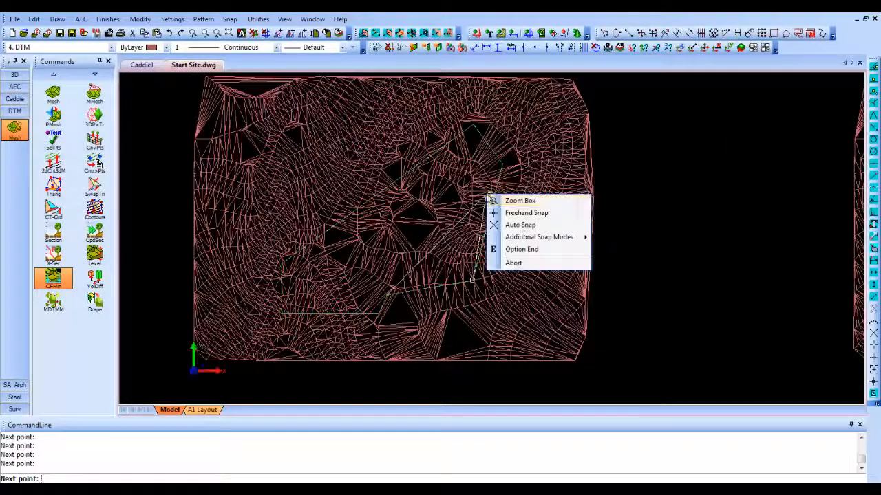
pyautogui.click(545, 253)
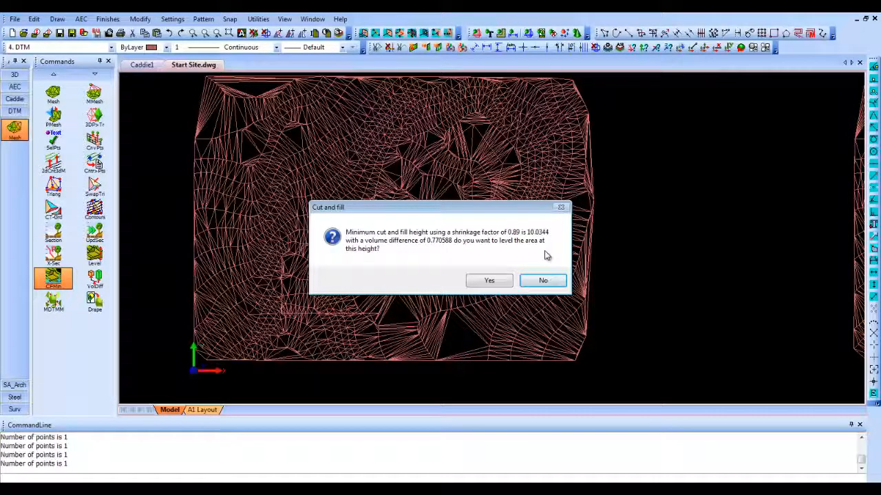
pyautogui.click(499, 282)
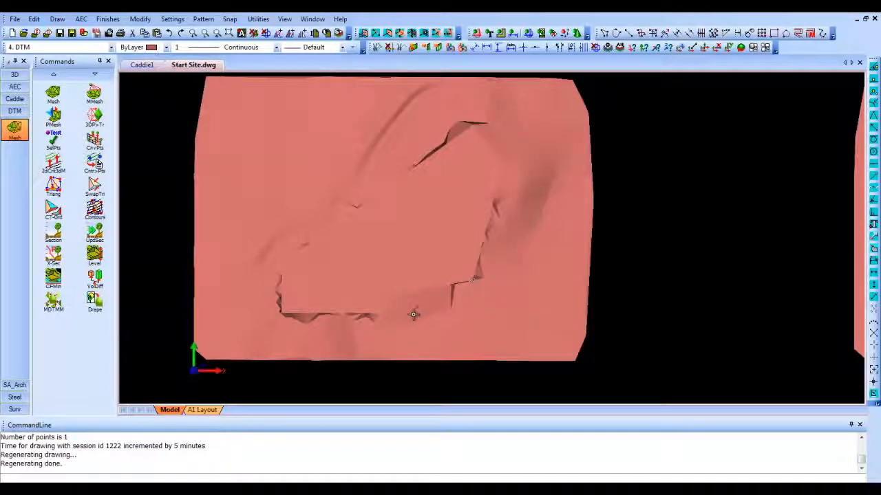
# Step: Examine the shaded levelled platform and its banks from oblique angles before returning to plan view
pyautogui.moveTo(411, 301)
pyautogui.keyDown('shift'); pyautogui.mouseDown(button='middle')
pyautogui.moveTo(434, 144)
pyautogui.moveTo(424, 261)
pyautogui.moveTo(347, 196)
pyautogui.moveTo(324, 232)
pyautogui.moveTo(548, 183)
pyautogui.moveTo(564, 208)
pyautogui.moveTo(560, 307)
pyautogui.moveTo(498, 272)
pyautogui.moveTo(520, 353)
pyautogui.mouseUp(button='middle'); pyautogui.keyUp('shift')
pyautogui.moveTo(472, 248)
pyautogui.keyDown('shift'); pyautogui.mouseDown(button='middle')
pyautogui.moveTo(474, 275)
pyautogui.moveTo(348, 138)
pyautogui.moveTo(393, 218)
pyautogui.moveTo(392, 210)
pyautogui.mouseUp(button='middle'); pyautogui.keyUp('shift')
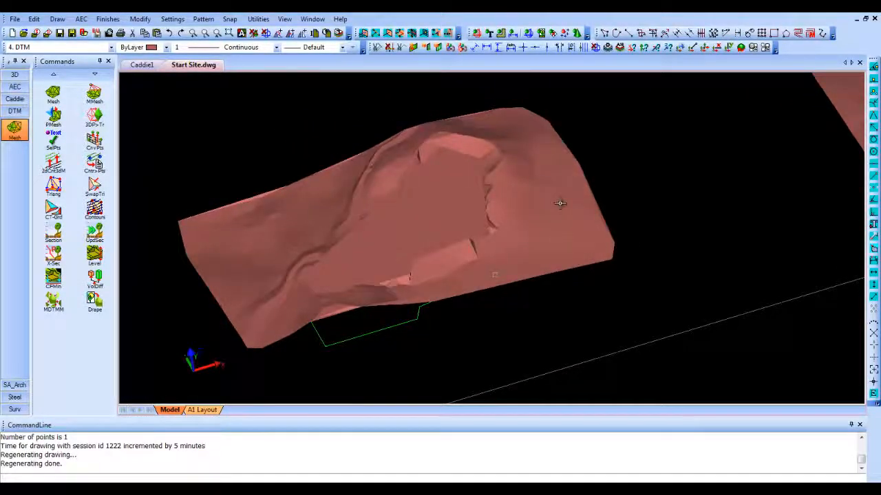
pyautogui.keyDown('shift'); pyautogui.moveTo(560, 202); pyautogui.dragTo(550, 256, button='middle'); pyautogui.keyUp('shift')
pyautogui.moveTo(570, 228)
pyautogui.keyDown('shift'); pyautogui.mouseDown(button='middle')
pyautogui.moveTo(482, 216)
pyautogui.moveTo(457, 190)
pyautogui.mouseUp(button='middle'); pyautogui.keyUp('shift')
pyautogui.scroll(2, 458, 189)
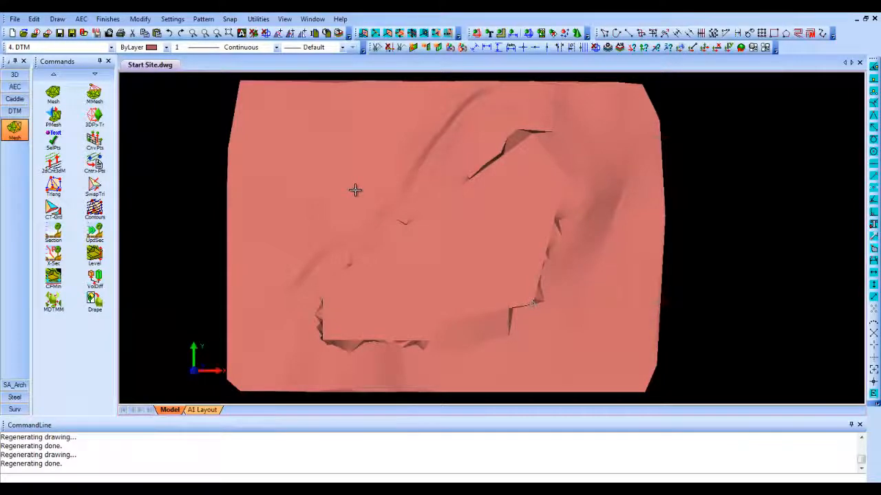
# Step: Start a volume difference calculation and enclose the whole levelled terrain in a four-point polygon as the first DTM
pyautogui.moveTo(355, 190); pyautogui.dragTo(360, 266, button='middle')
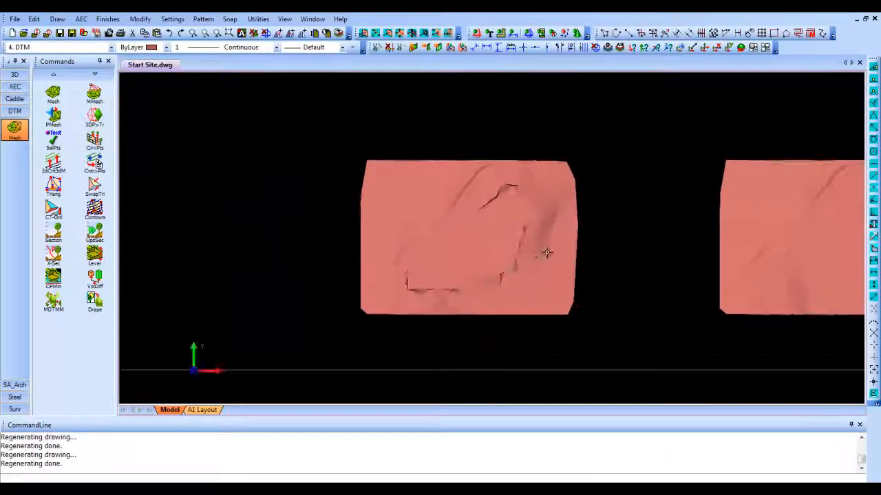
pyautogui.moveTo(565, 252); pyautogui.dragTo(401, 252, button='middle')
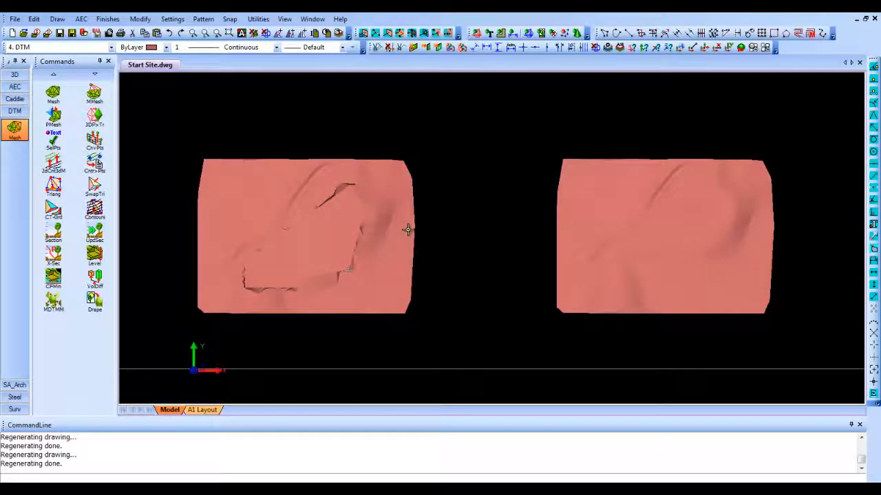
pyautogui.click(94, 282)
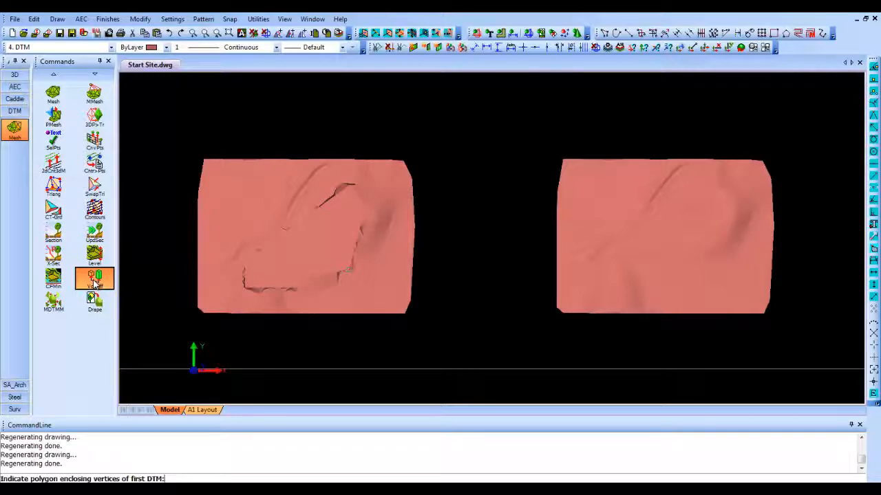
pyautogui.click(176, 338)
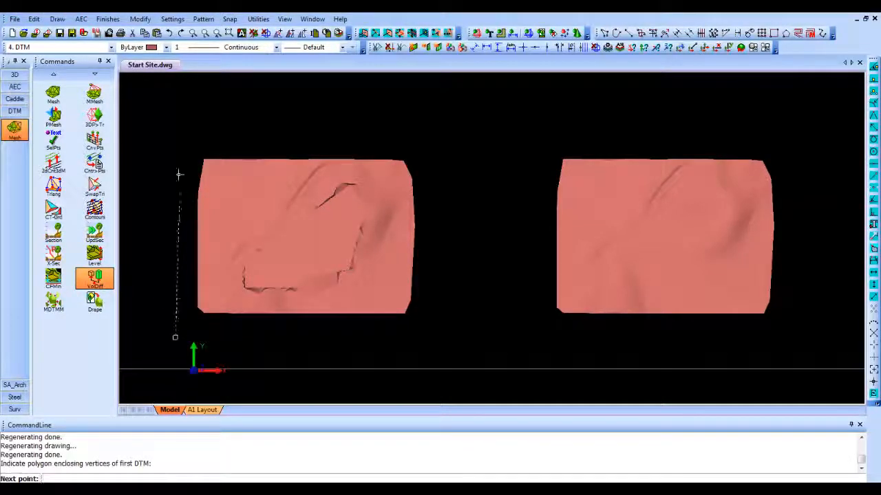
pyautogui.click(173, 140)
pyautogui.click(459, 132)
pyautogui.click(454, 325)
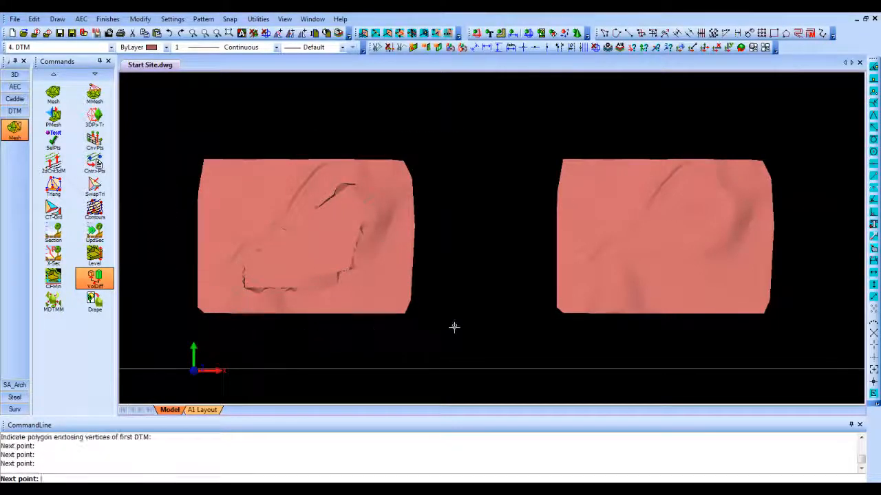
pyautogui.rightClick(454, 326)
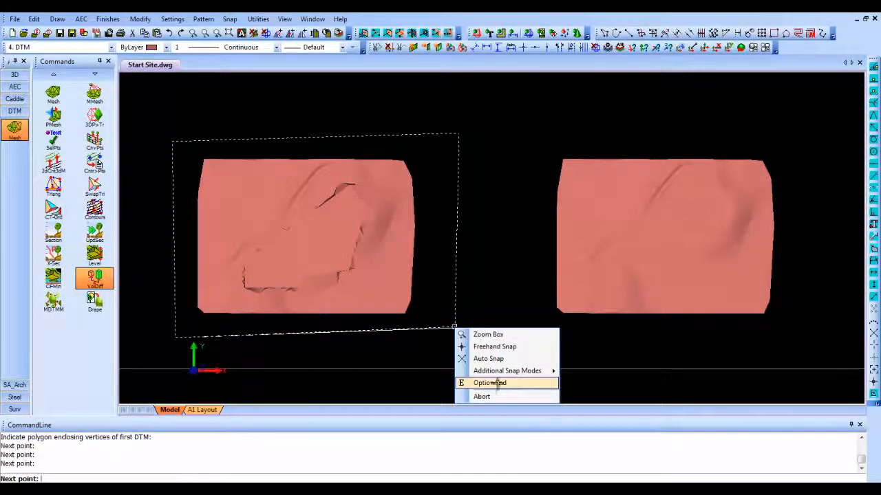
pyautogui.click(499, 384)
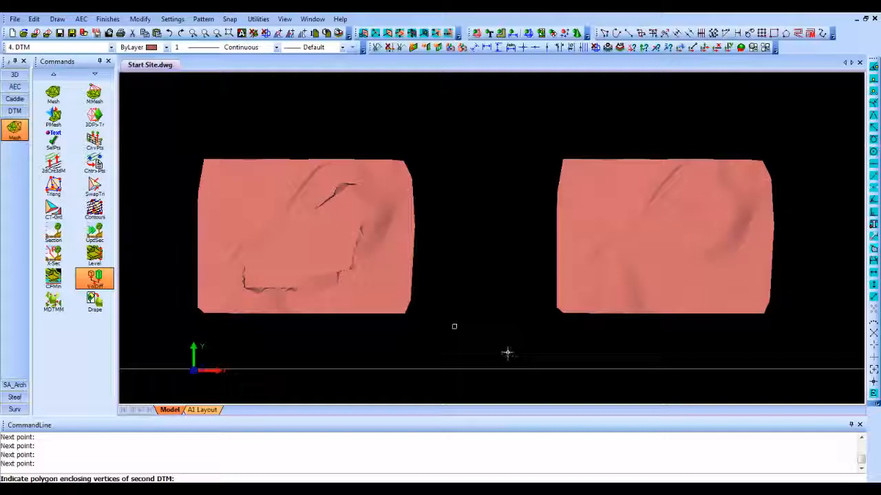
# Step: Enclose the unlevelled terrain copy in a four-point polygon as the second DTM and run the volume comparison
pyautogui.click(507, 352)
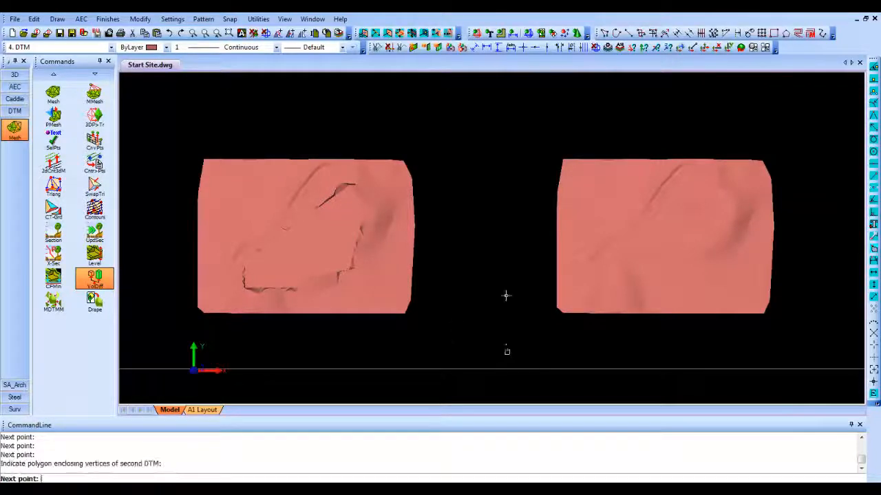
pyautogui.click(509, 137)
pyautogui.click(826, 130)
pyautogui.click(825, 335)
pyautogui.rightClick(824, 335)
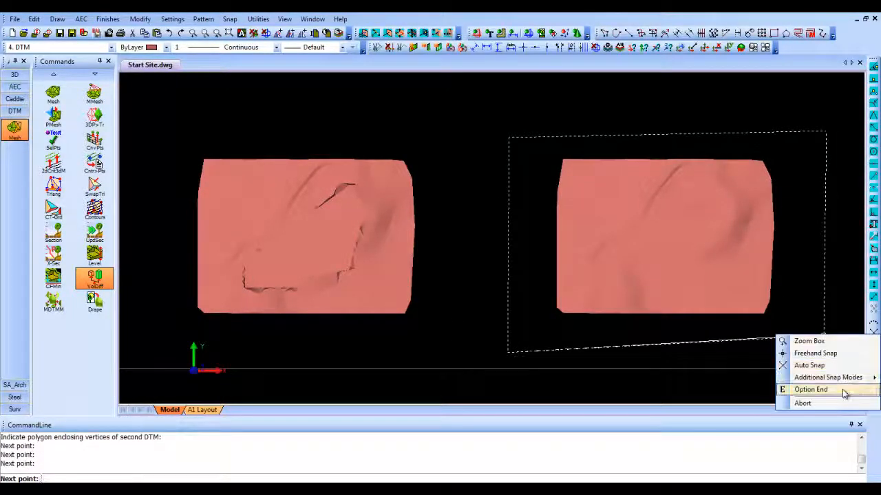
pyautogui.click(843, 391)
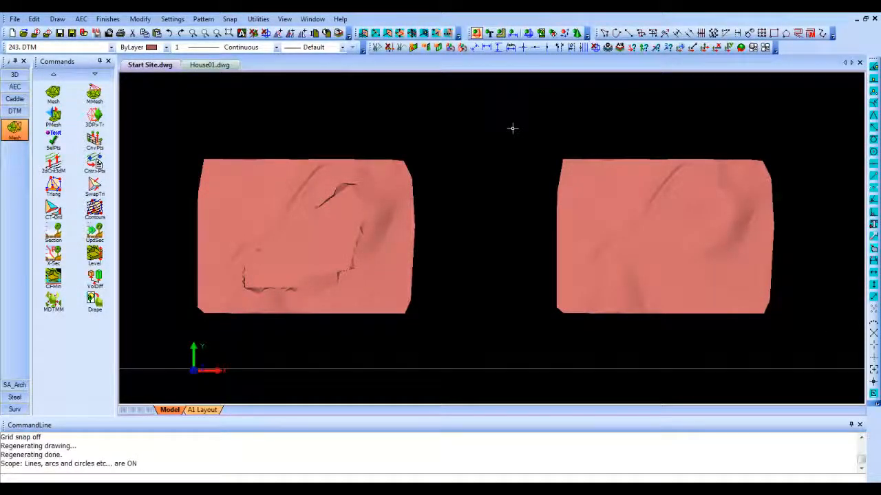
# Step: Exclude lines and arcs from the selection scope and copy the levelled terrain to the clipboard with its origin on the platform
pyautogui.click(229, 66)
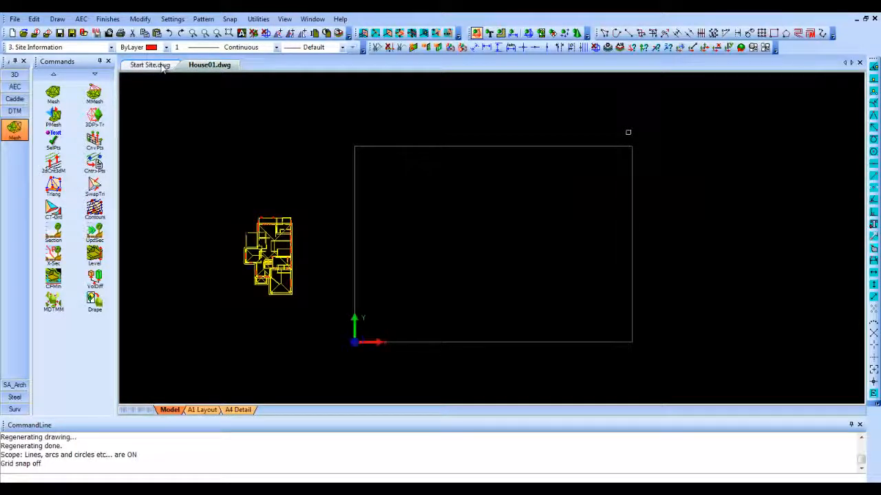
pyautogui.click(162, 65)
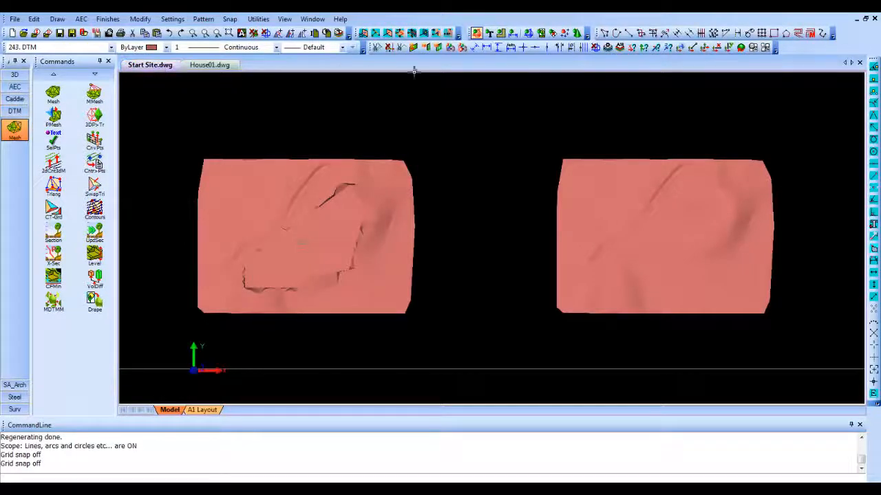
pyautogui.click(477, 33)
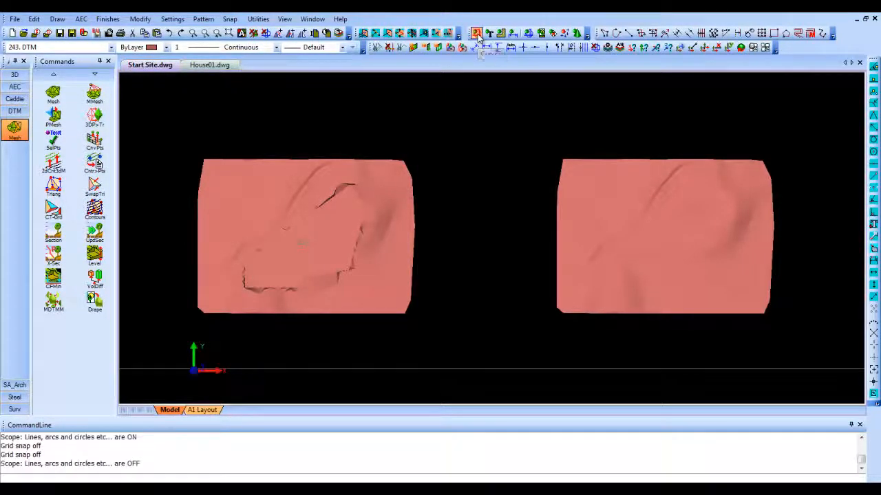
pyautogui.click(164, 347)
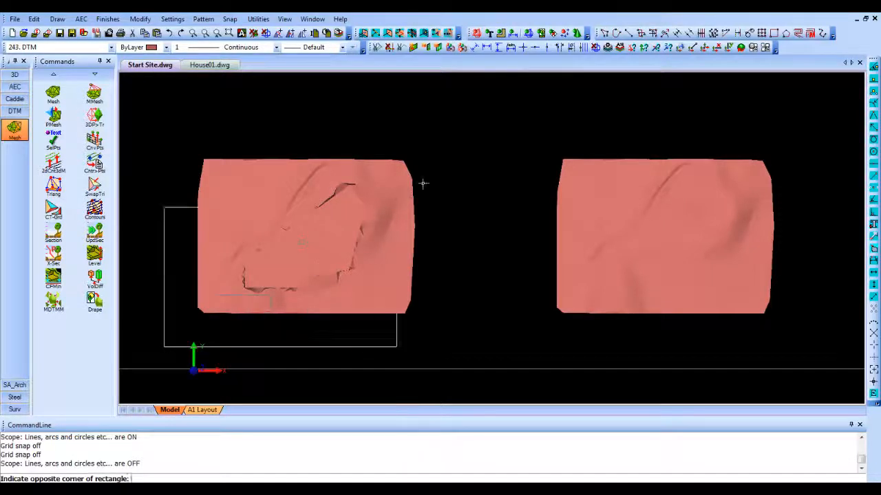
pyautogui.click(462, 130)
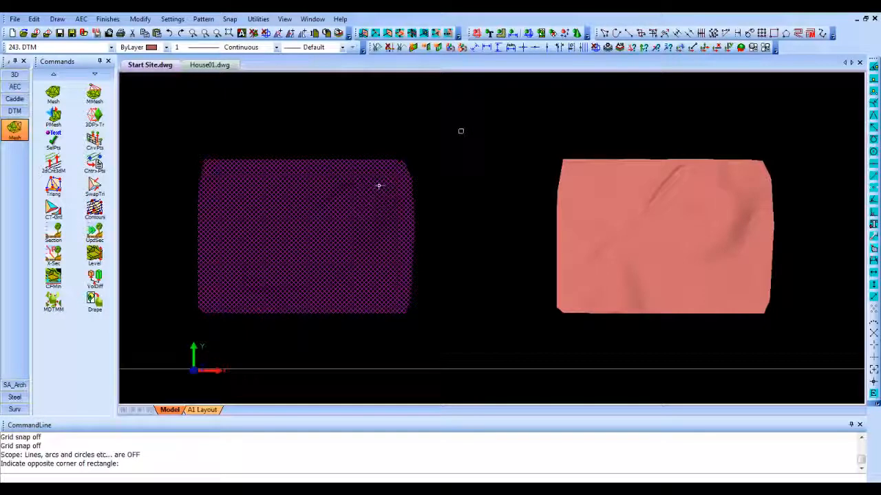
pyautogui.rightClick(379, 186)
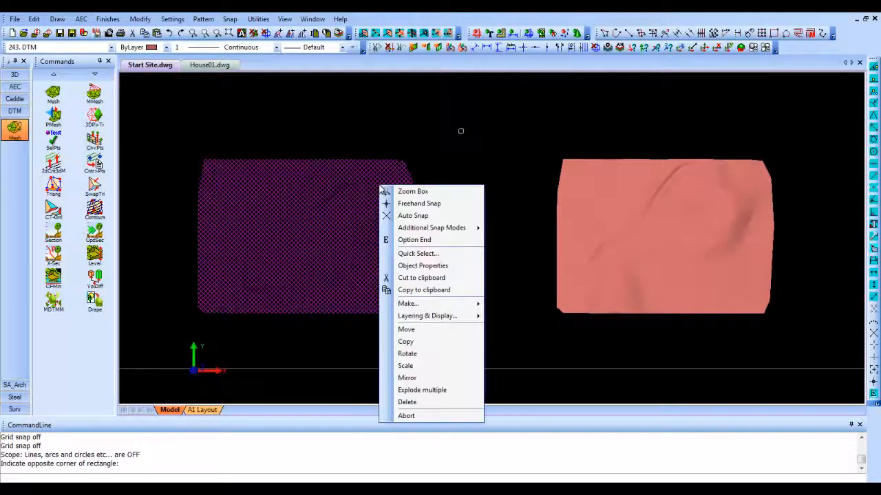
pyautogui.click(427, 292)
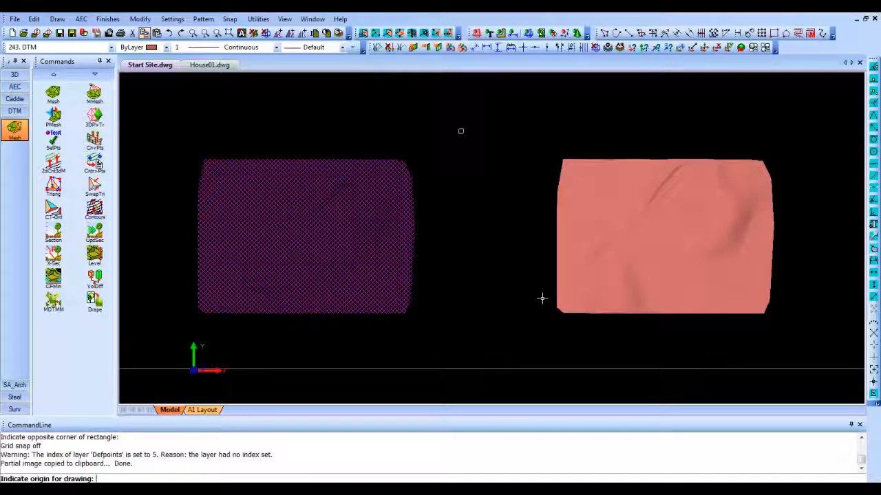
pyautogui.click(312, 243)
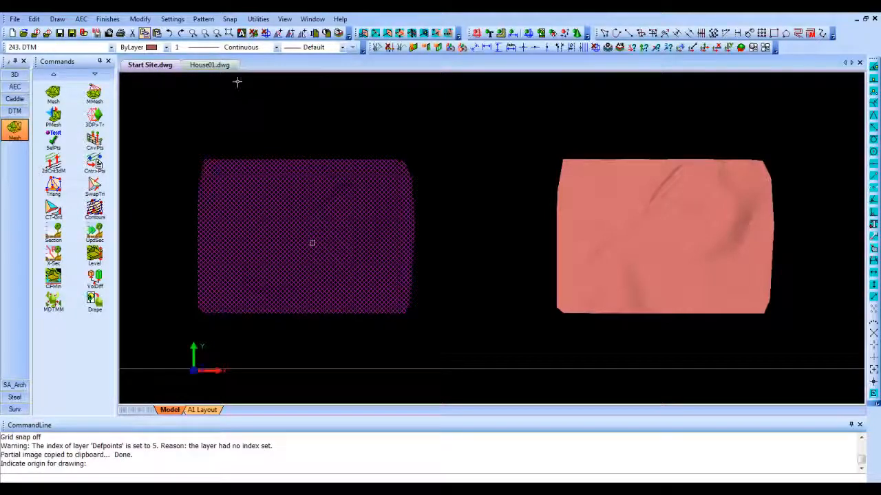
# Step: Paste the copied terrain into House01.dwg with its origin near the centre of the site rectangle
pyautogui.click(209, 65)
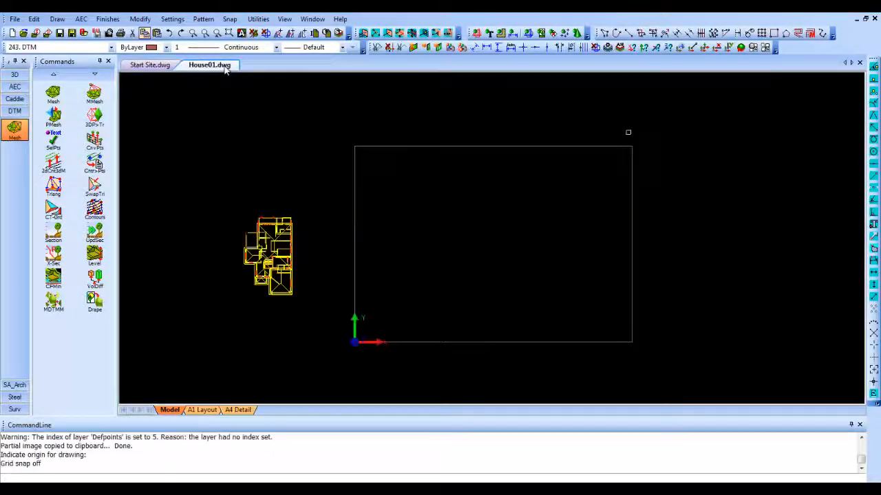
pyautogui.rightClick(385, 194)
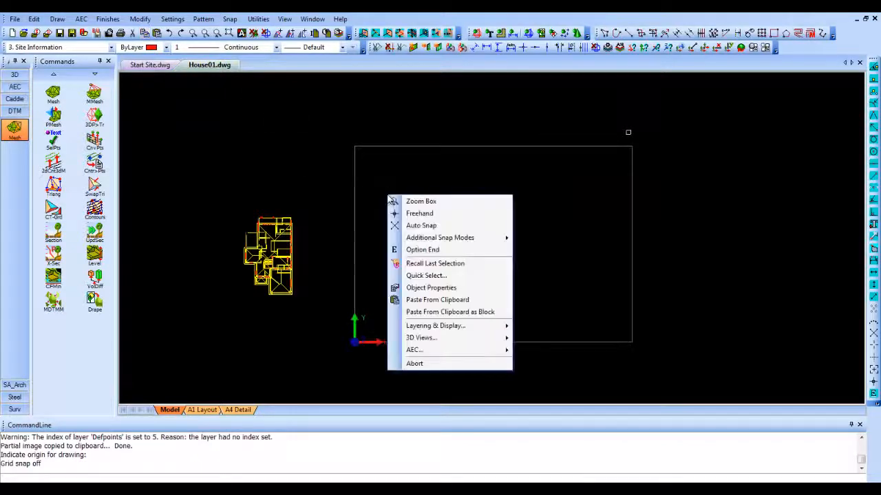
pyautogui.click(438, 300)
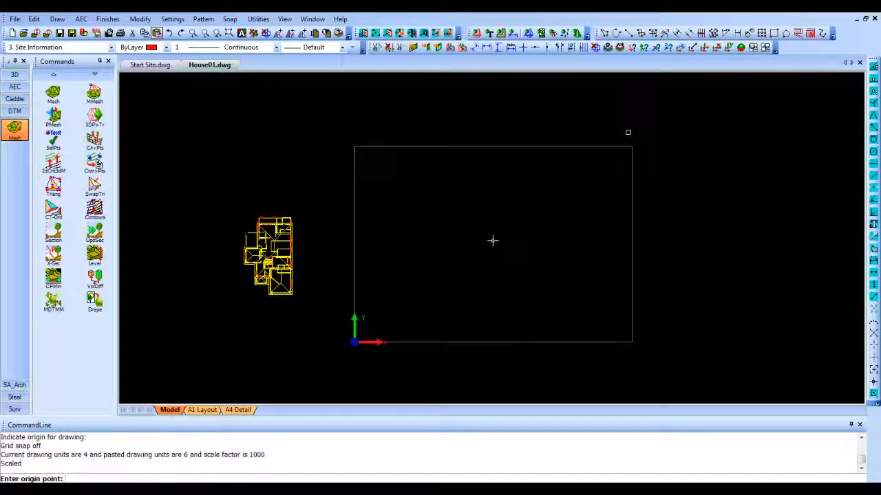
pyautogui.click(496, 245)
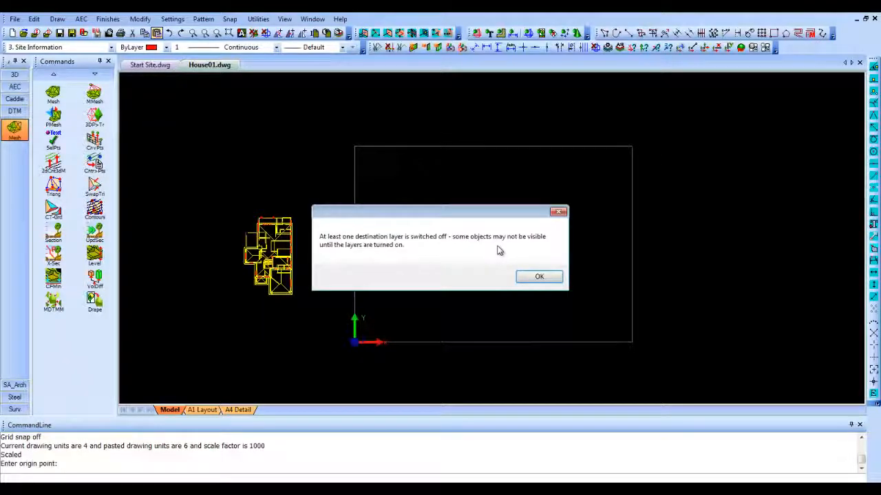
pyautogui.click(537, 278)
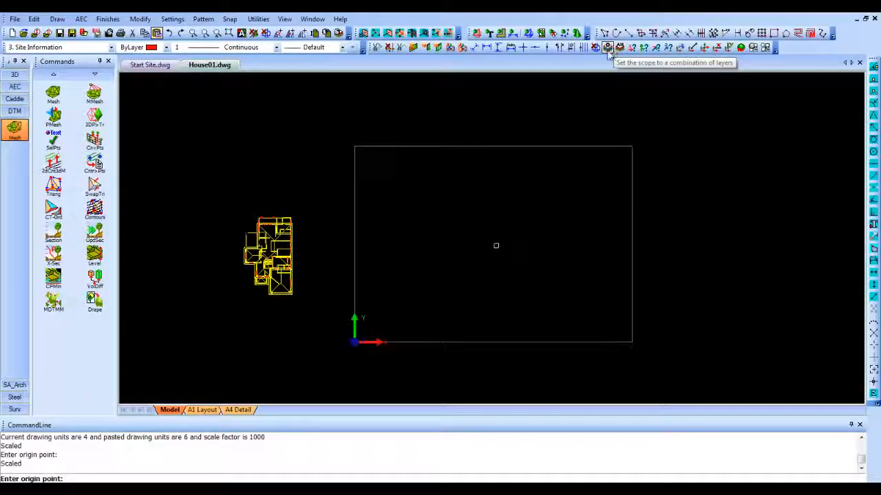
# Step: Switch on the display of layer 243: DTM and shade the combined terrain and house drawing
pyautogui.click(608, 52)
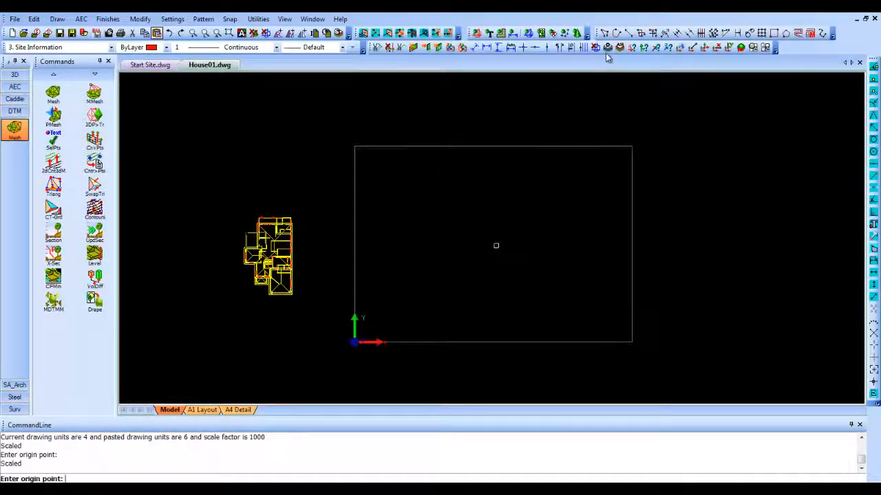
pyautogui.click(608, 50)
pyautogui.moveTo(834, 189); pyautogui.dragTo(839, 205)
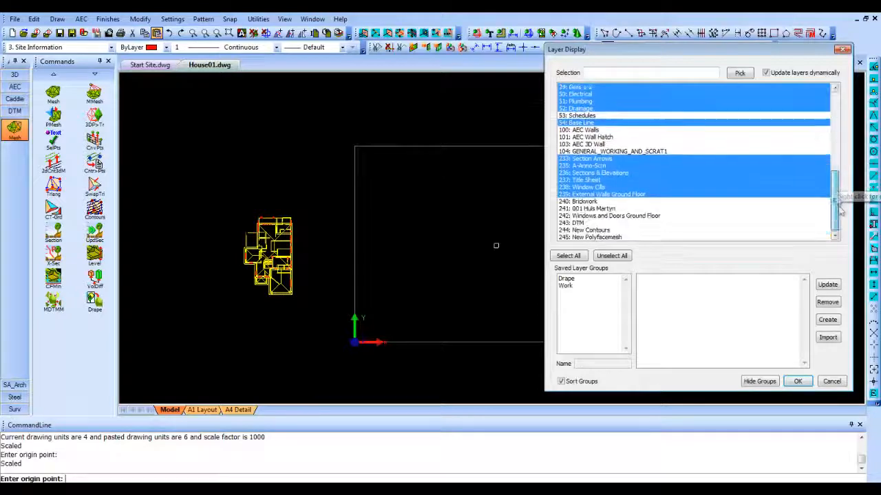
pyautogui.click(613, 223)
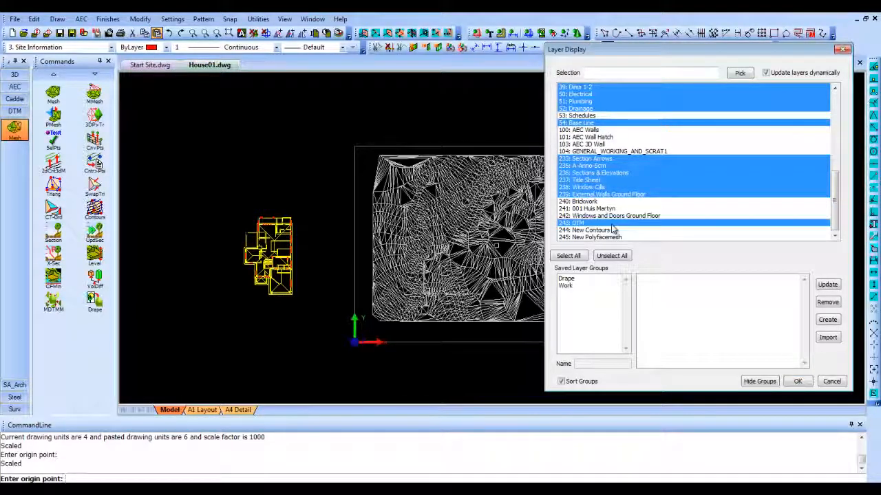
pyautogui.click(797, 382)
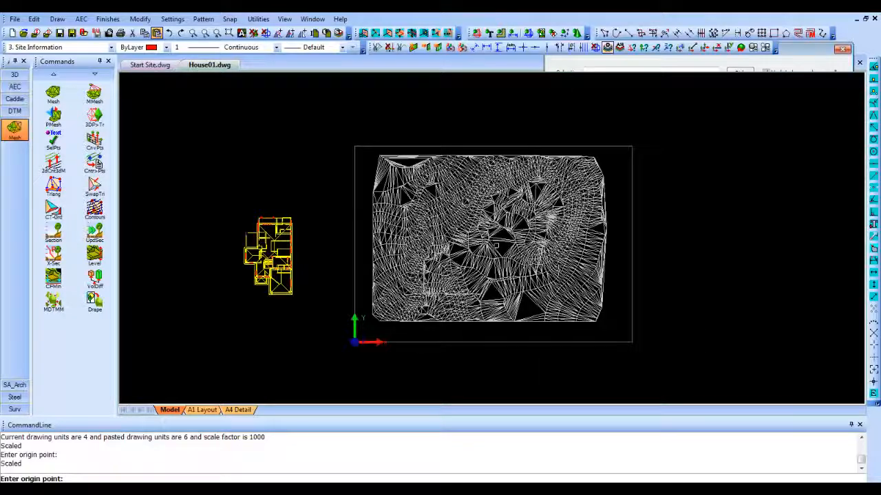
pyautogui.rightClick(550, 246)
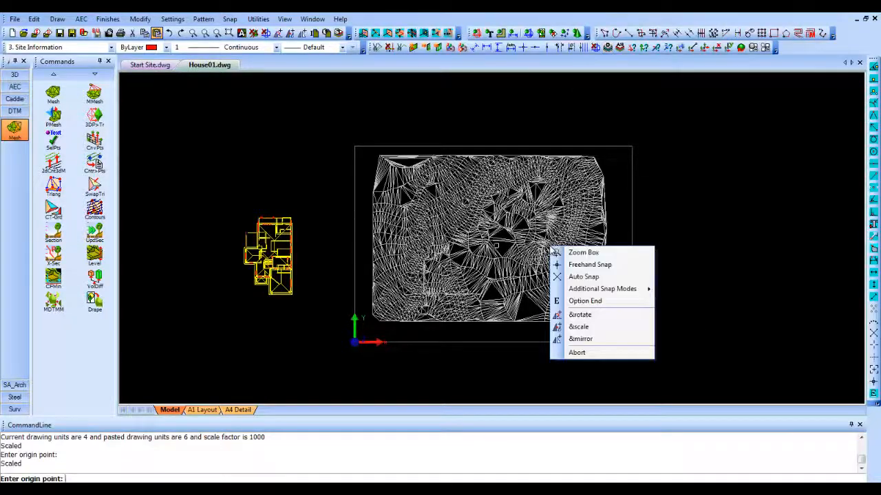
pyautogui.click(587, 352)
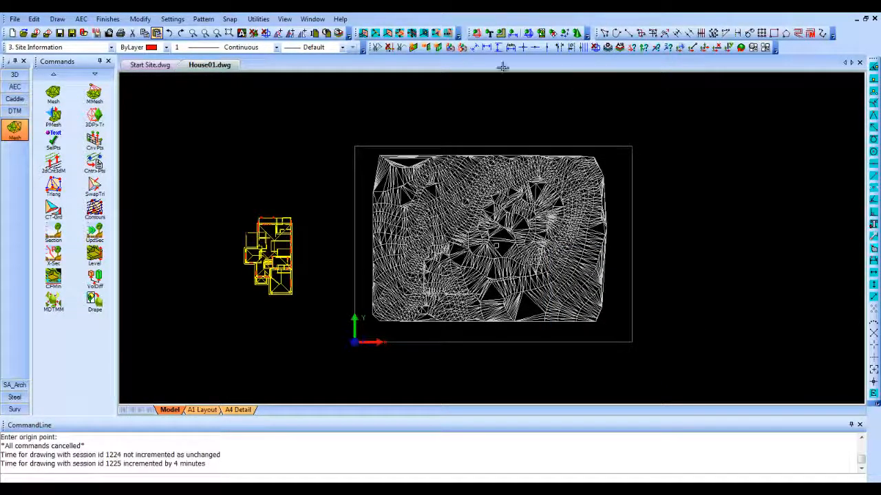
pyautogui.click(505, 29)
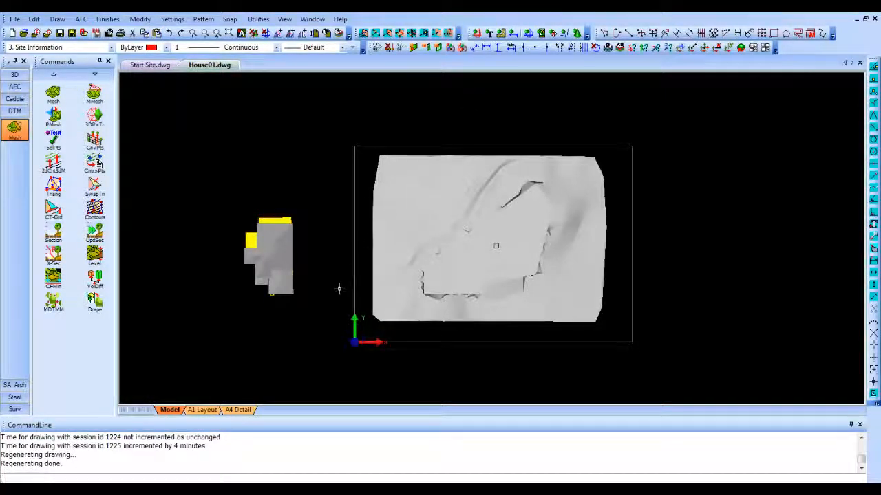
pyautogui.keyDown('shift'); pyautogui.moveTo(332, 314); pyautogui.dragTo(341, 157, button='middle'); pyautogui.keyUp('shift')
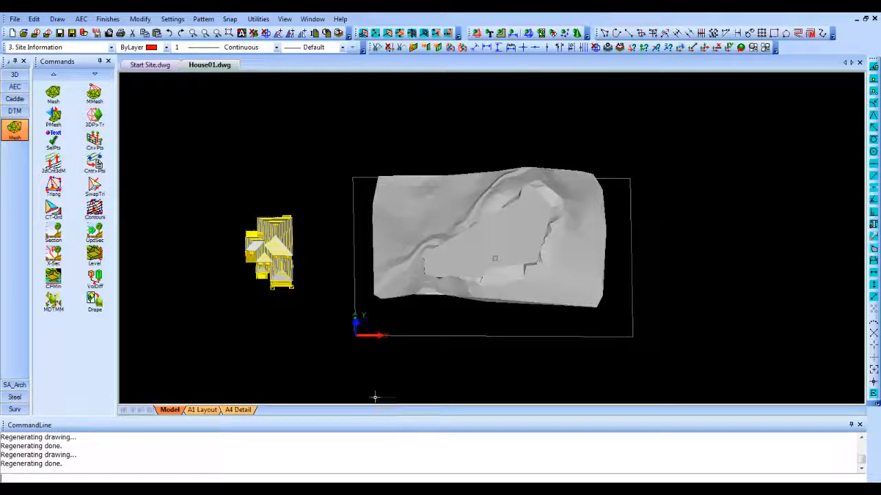
# Step: Select the whole house, start moving it from its southeast corner column, and set its rotation to 50 degrees clockwise
pyautogui.click(205, 315)
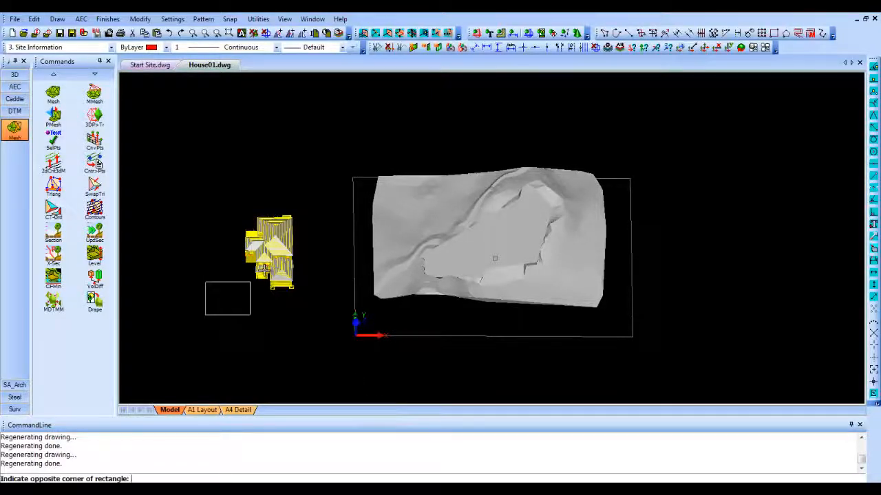
pyautogui.click(313, 195)
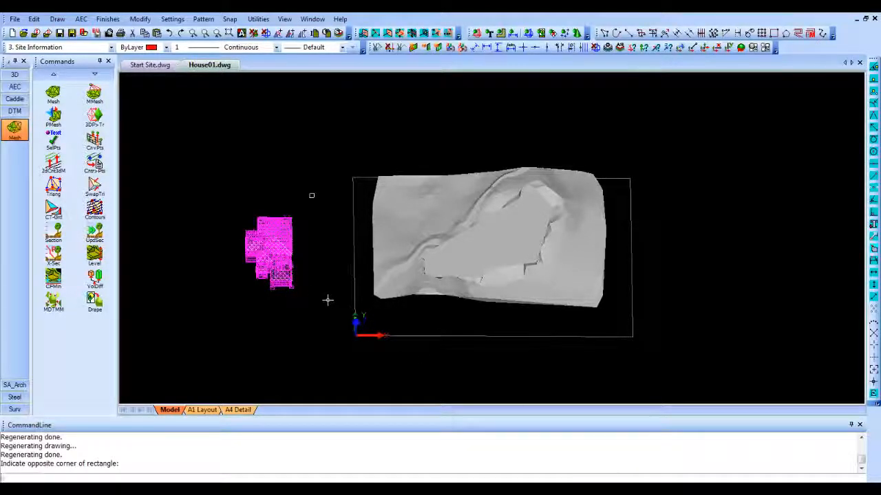
pyautogui.scroll(2, 290, 290)
pyautogui.scroll(4, 290, 290)
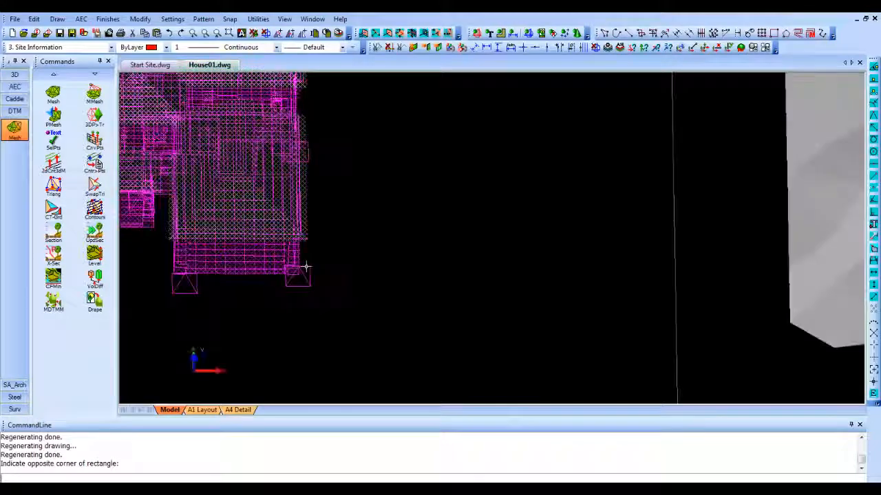
pyautogui.rightClick(313, 260)
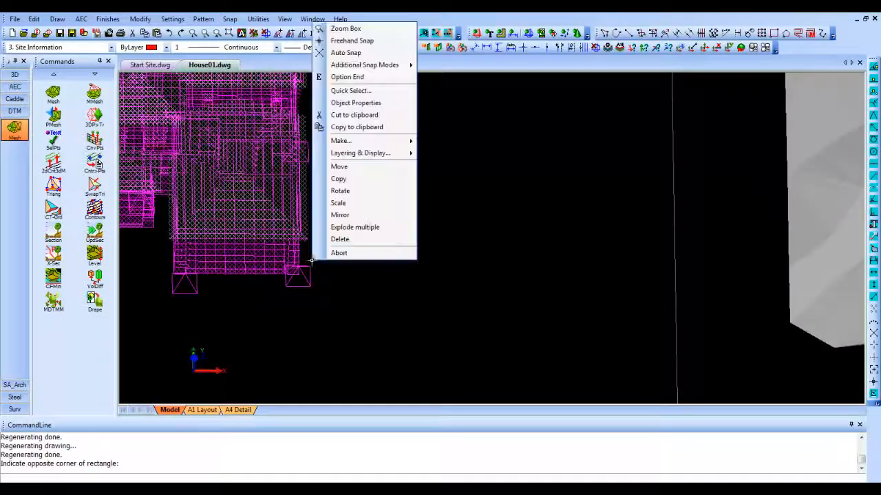
pyautogui.click(339, 167)
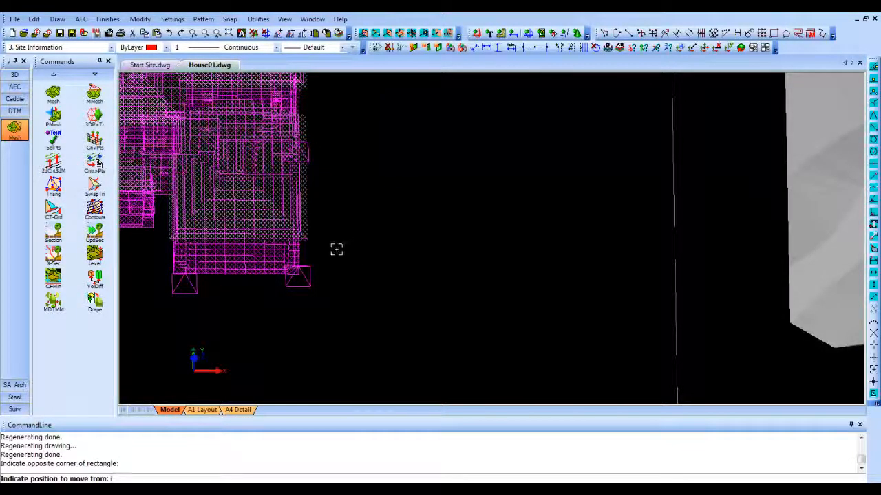
pyautogui.click(301, 276)
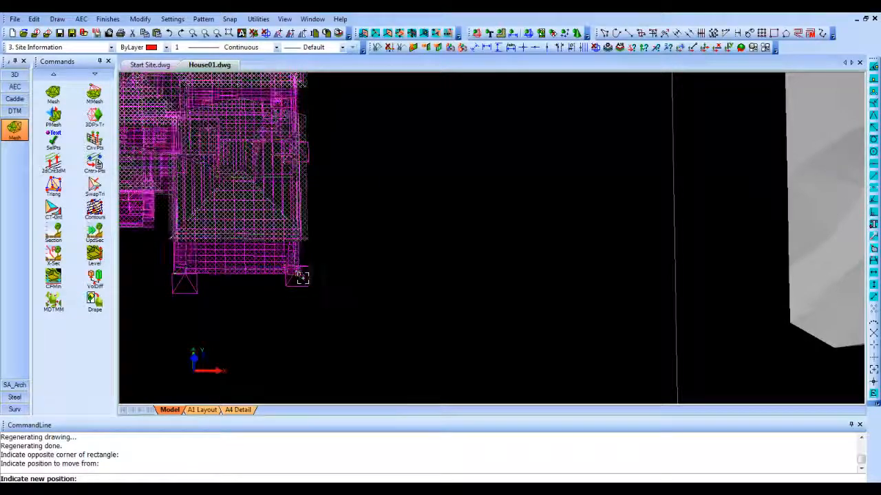
pyautogui.scroll(-5, 301, 277)
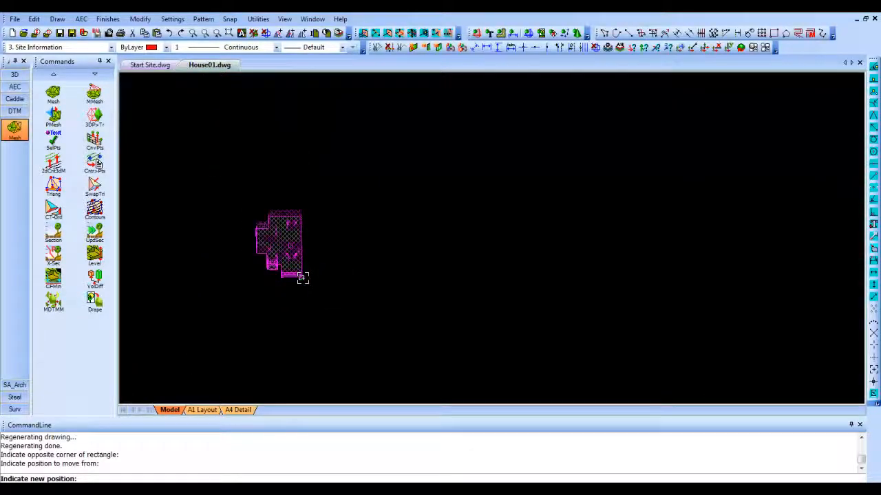
pyautogui.rightClick(332, 224)
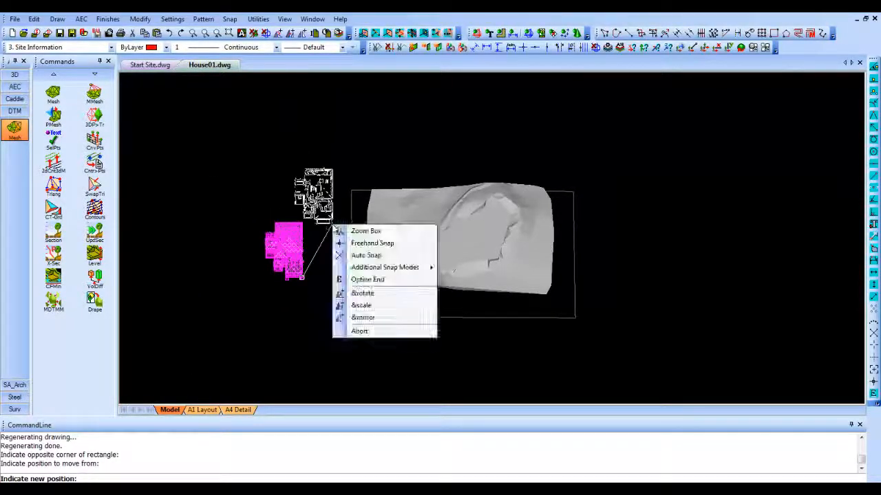
pyautogui.click(365, 293)
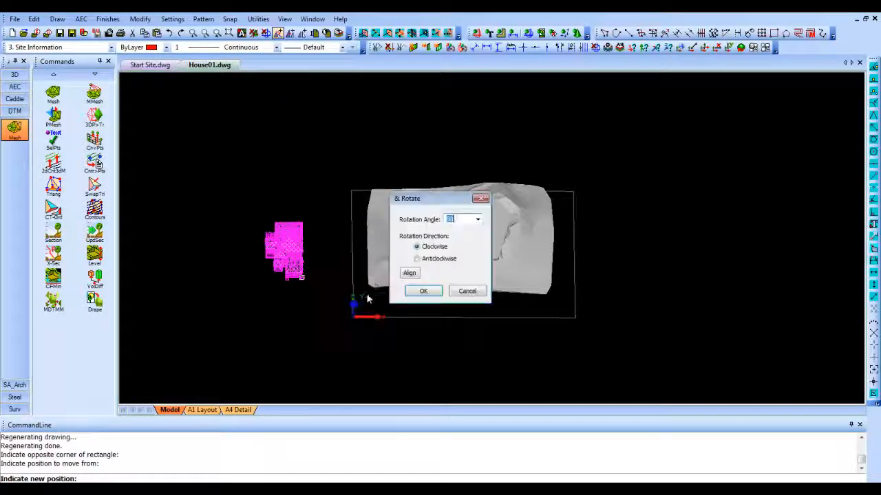
pyautogui.click(424, 291)
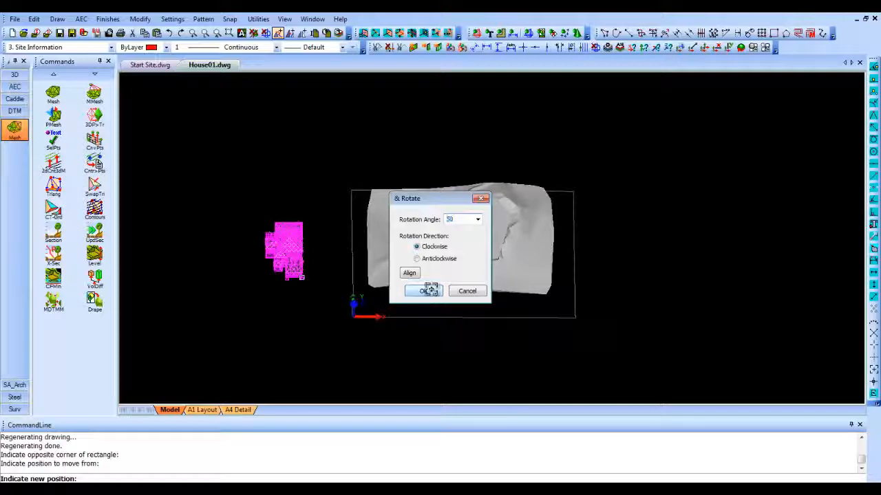
# Step: Place the rotated house on the levelled platform, with its base corner at the platform's southern edge
pyautogui.scroll(2, 462, 259)
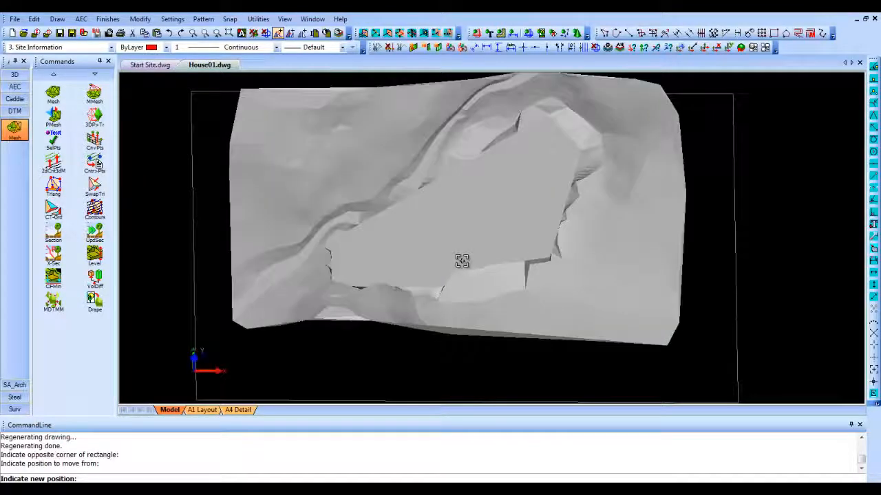
pyautogui.scroll(2, 461, 260)
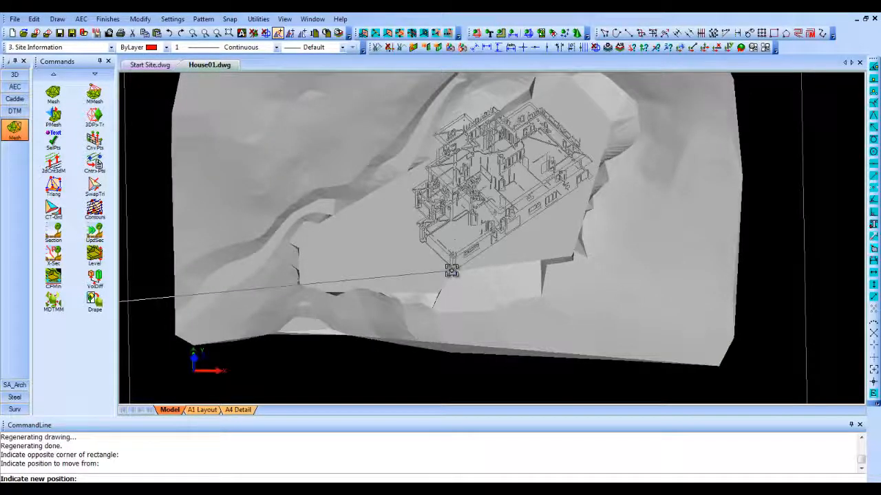
pyautogui.click(451, 271)
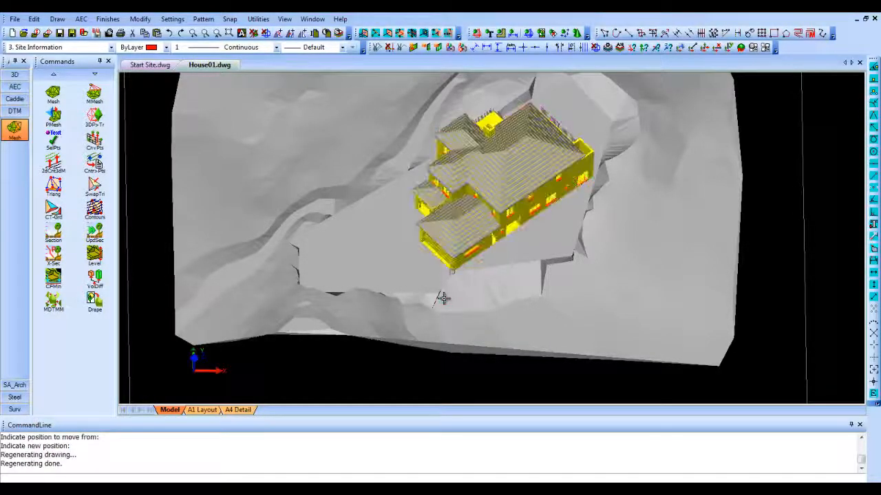
pyautogui.keyDown('shift'); pyautogui.moveTo(439, 312); pyautogui.dragTo(434, 200, button='middle'); pyautogui.keyUp('shift')
pyautogui.keyDown('shift'); pyautogui.moveTo(441, 264); pyautogui.dragTo(420, 262, button='middle'); pyautogui.keyUp('shift')
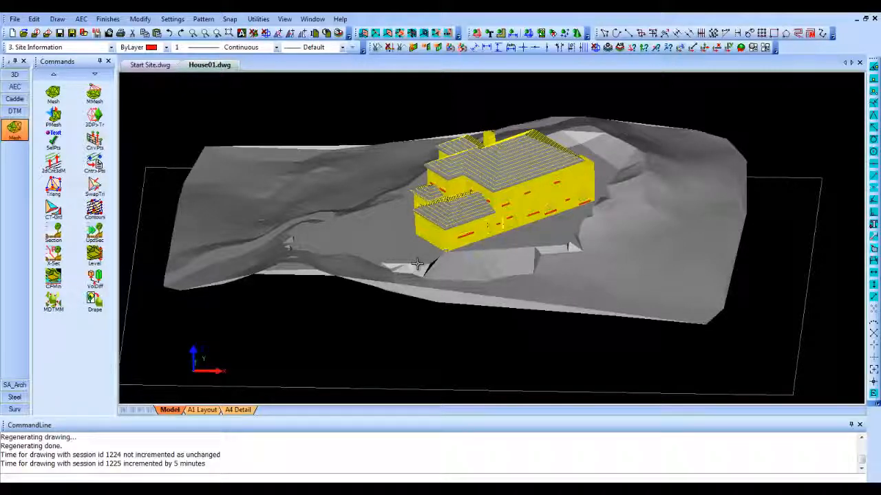
# Step: Examine the house on the levelled terrain from several 3D angles, and return to the plan view of the whole site
pyautogui.keyDown('shift'); pyautogui.moveTo(417, 263); pyautogui.dragTo(628, 256, button='middle'); pyautogui.keyUp('shift')
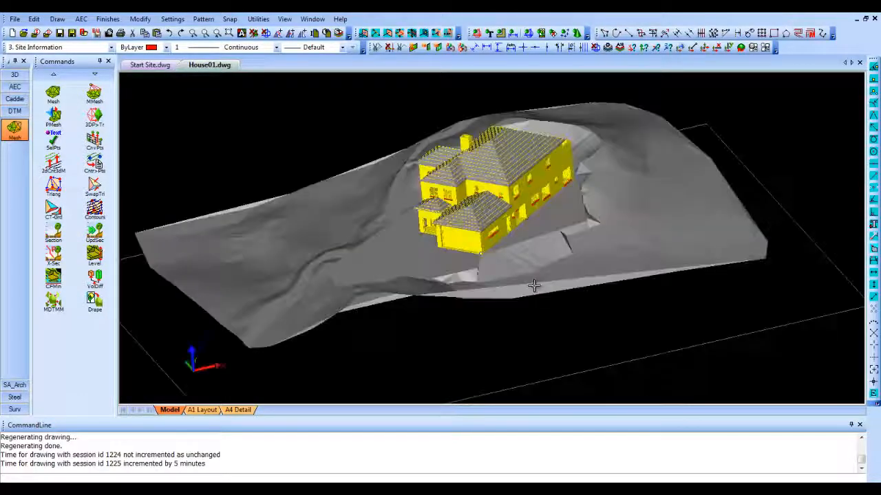
pyautogui.keyDown('shift'); pyautogui.moveTo(534, 287); pyautogui.dragTo(572, 277, button='middle'); pyautogui.keyUp('shift')
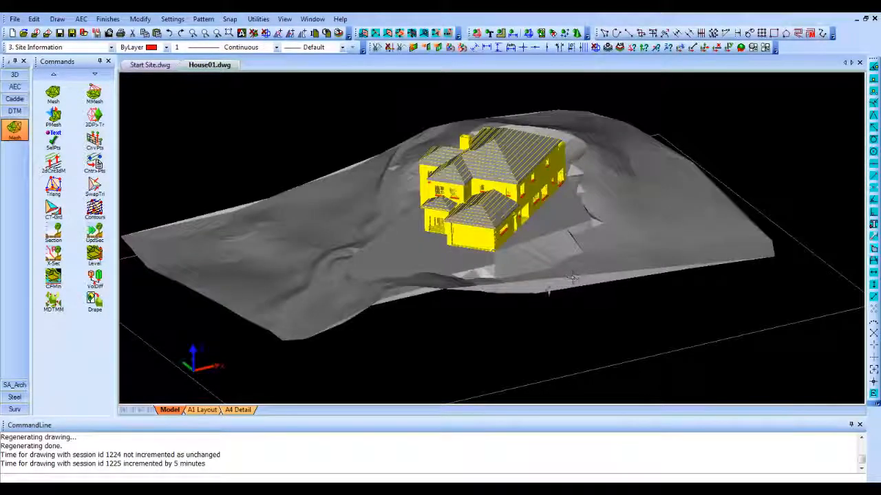
pyautogui.press('Return')
pyautogui.moveTo(487, 301)
pyautogui.mouseDown()
pyautogui.moveTo(525, 300)
pyautogui.moveTo(455, 283)
pyautogui.moveTo(479, 285)
pyautogui.mouseUp()
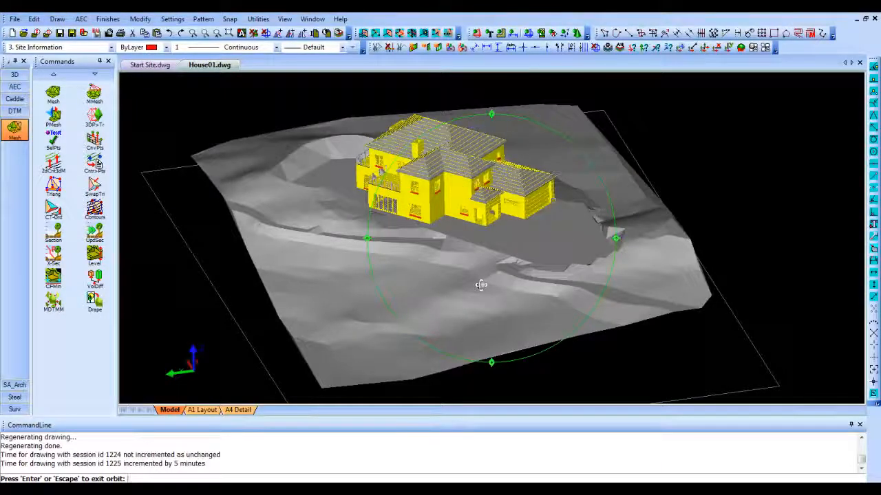
pyautogui.rightClick(502, 317)
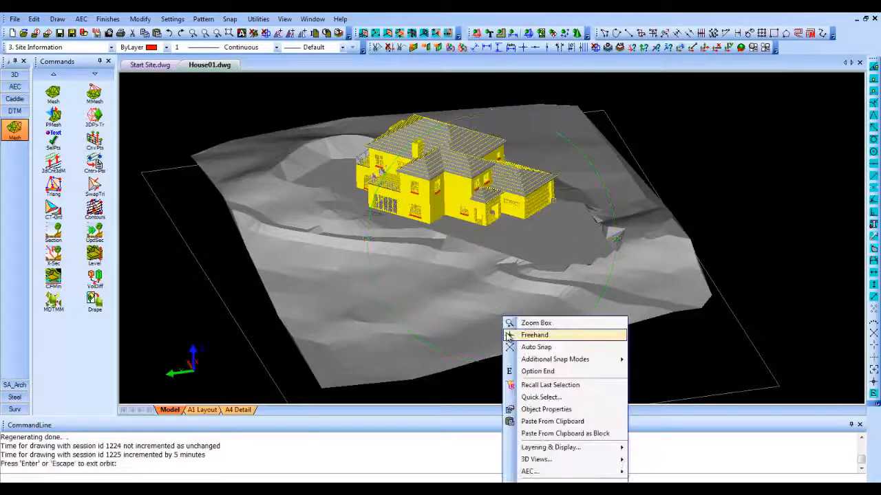
pyautogui.click(536, 481)
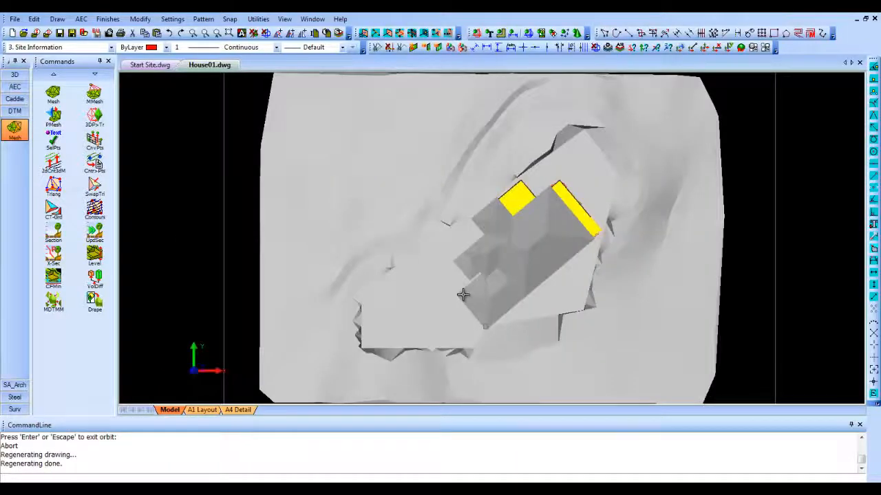
pyautogui.scroll(-2, 395, 289)
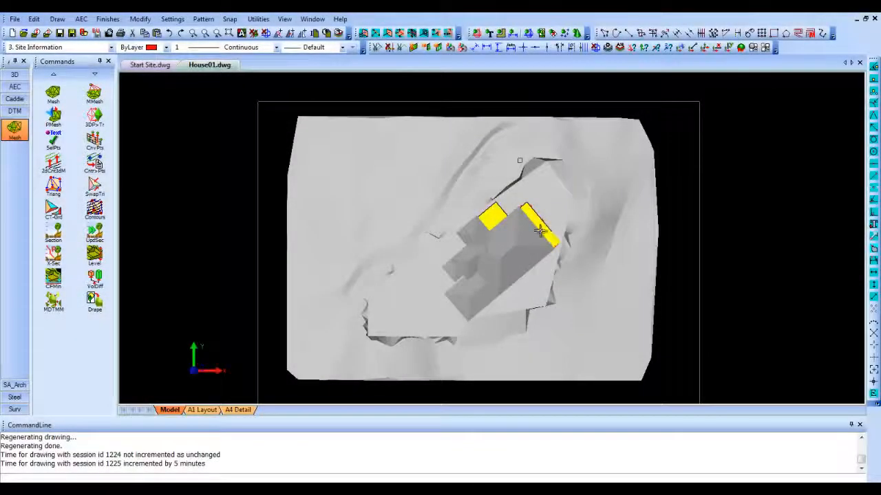
# Step: Make 10. Sections the current layer and place X and Y construction lines crossing through the middle of the house
pyautogui.click(88, 48)
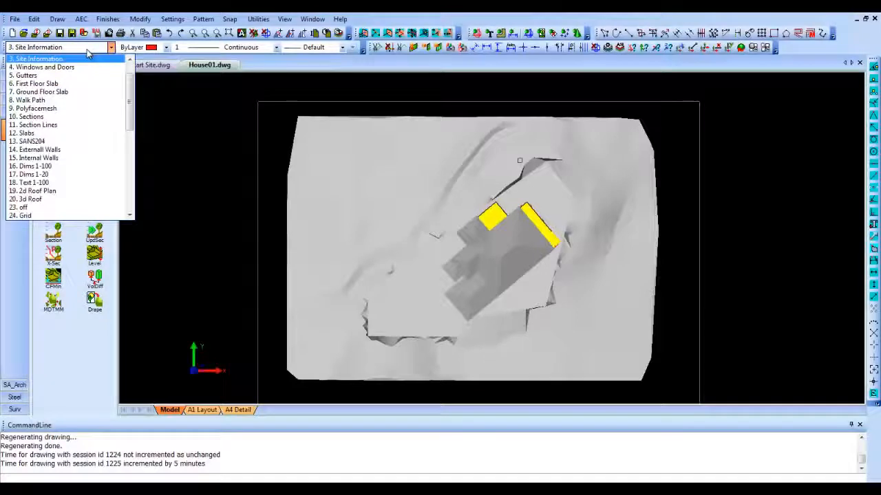
pyautogui.click(75, 118)
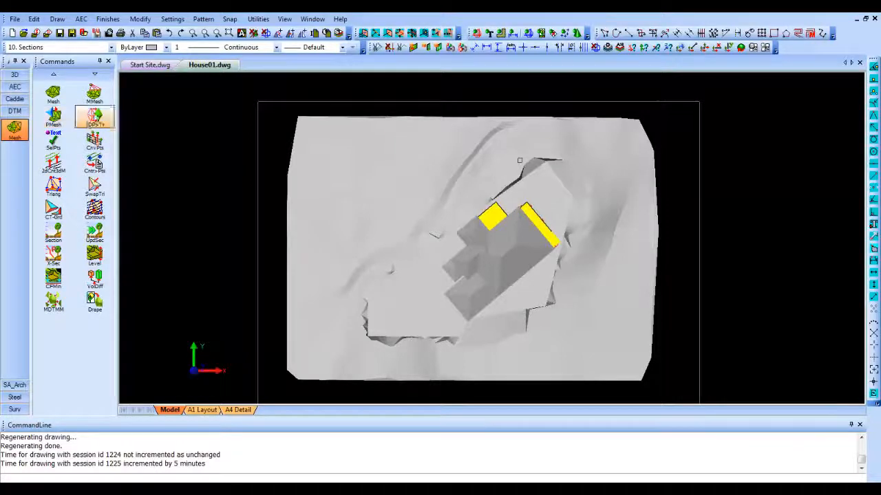
pyautogui.click(523, 47)
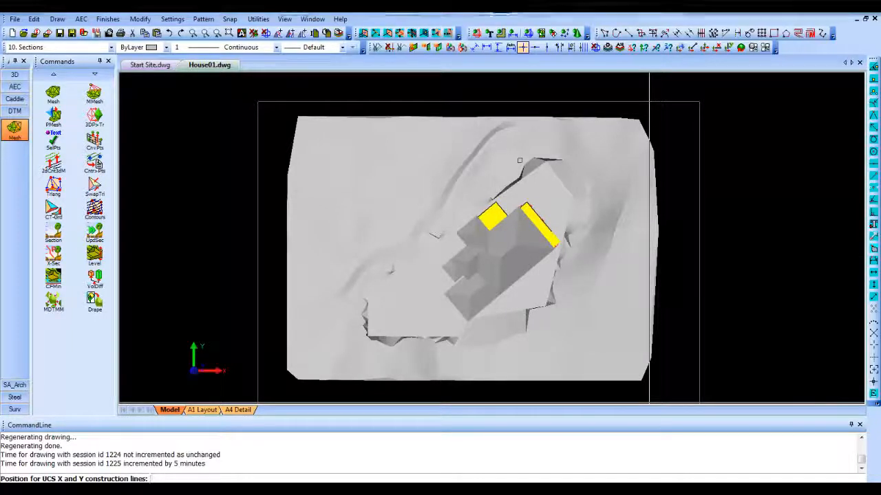
pyautogui.click(503, 252)
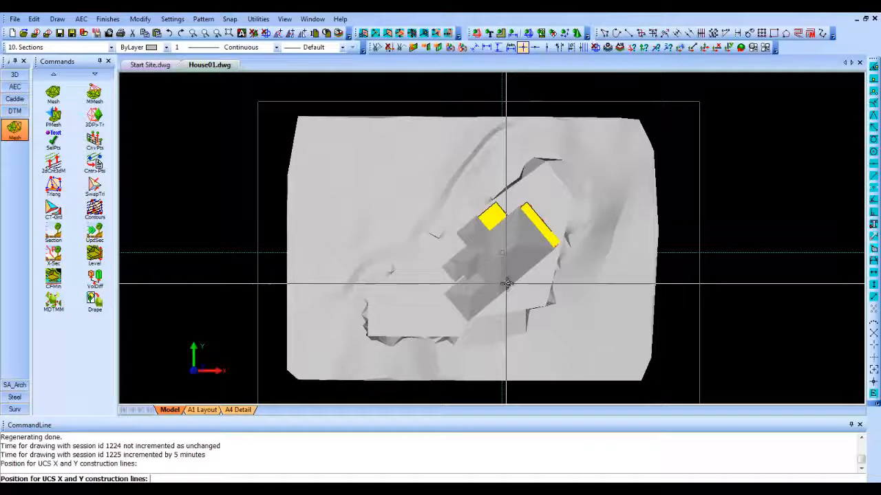
pyautogui.scroll(-1, 373, 218)
pyautogui.scroll(-1, 373, 218)
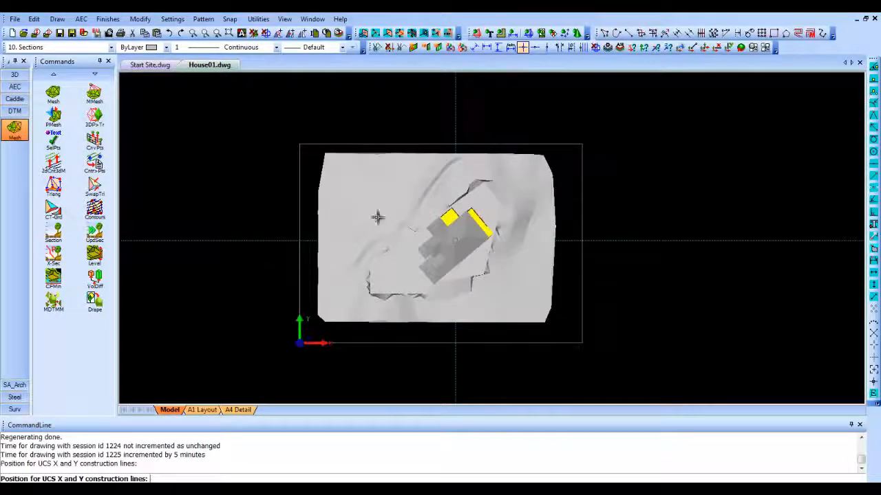
pyautogui.scroll(-2, 365, 223)
pyautogui.moveTo(465, 219); pyautogui.dragTo(393, 229, button='middle')
pyautogui.press('Escape')
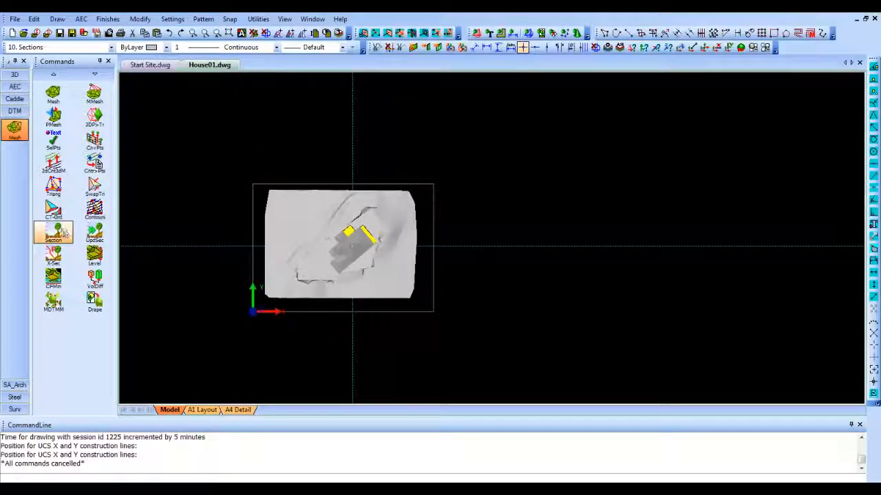
# Step: Create a DTM section along the horizontal construction line with reference level 0 and vertical scale 2, and place it east of the site plan
pyautogui.click(56, 232)
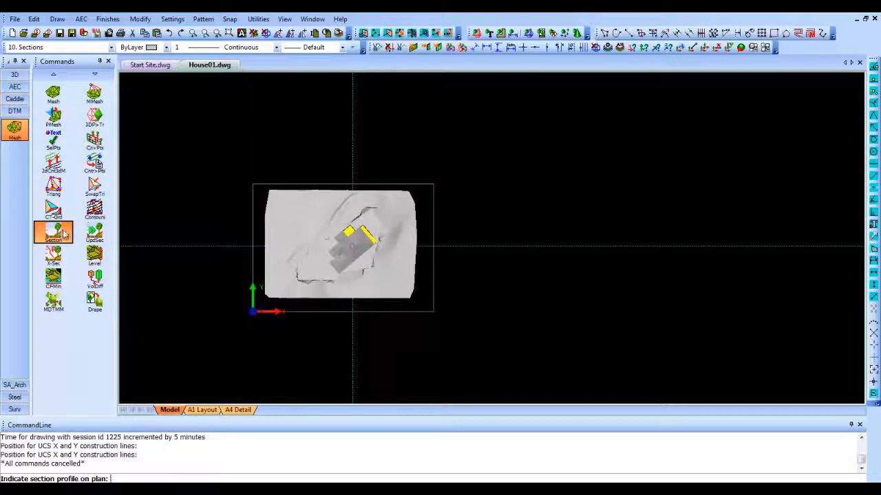
pyautogui.click(241, 246)
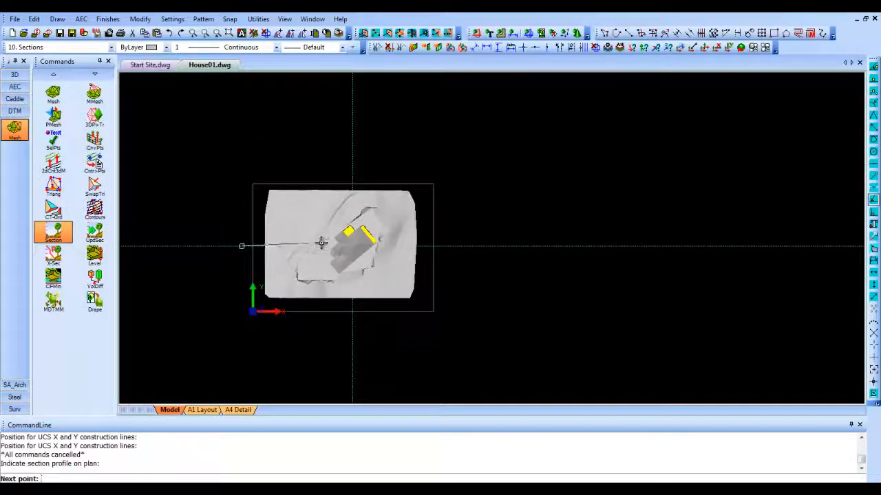
pyautogui.rightClick(456, 238)
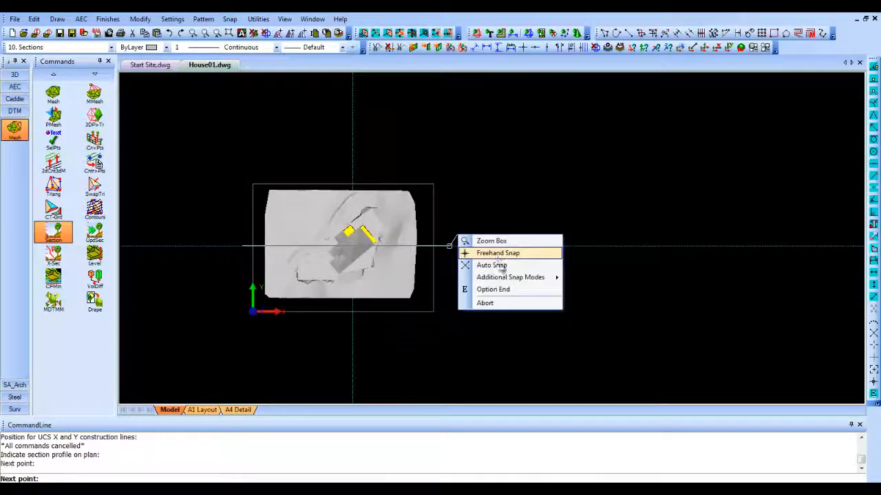
pyautogui.click(498, 285)
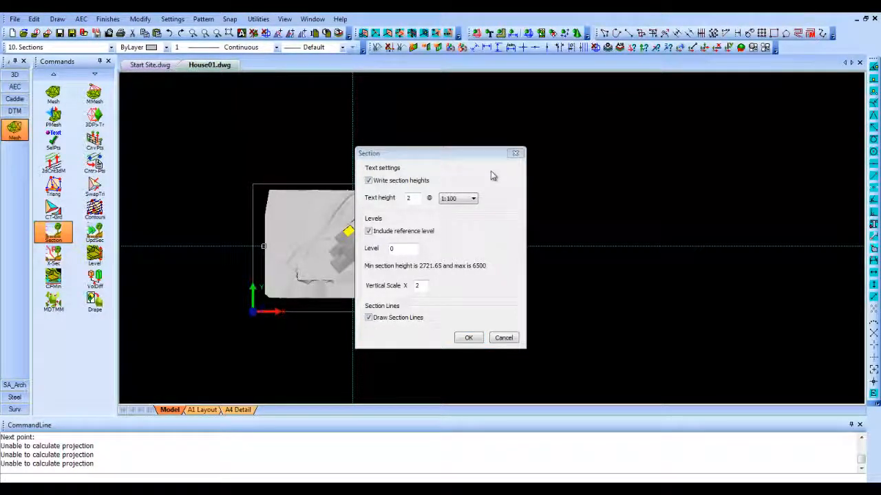
pyautogui.click(468, 338)
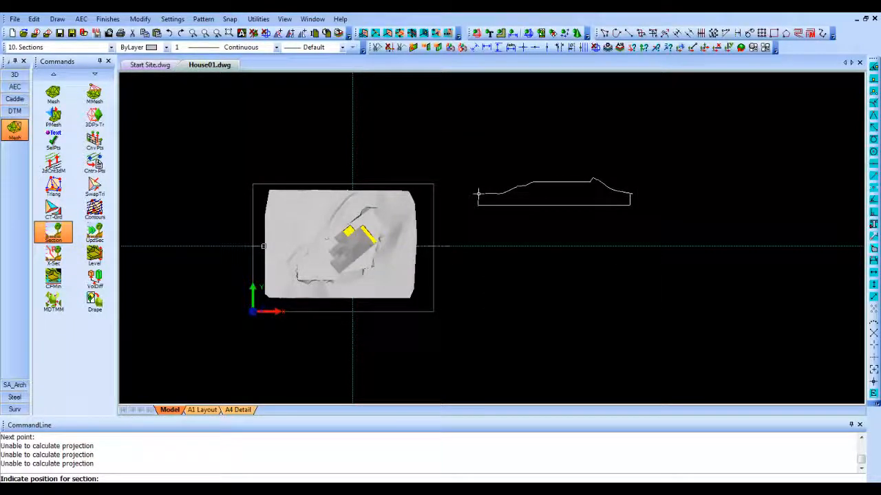
pyautogui.click(478, 194)
pyautogui.scroll(5, 478, 194)
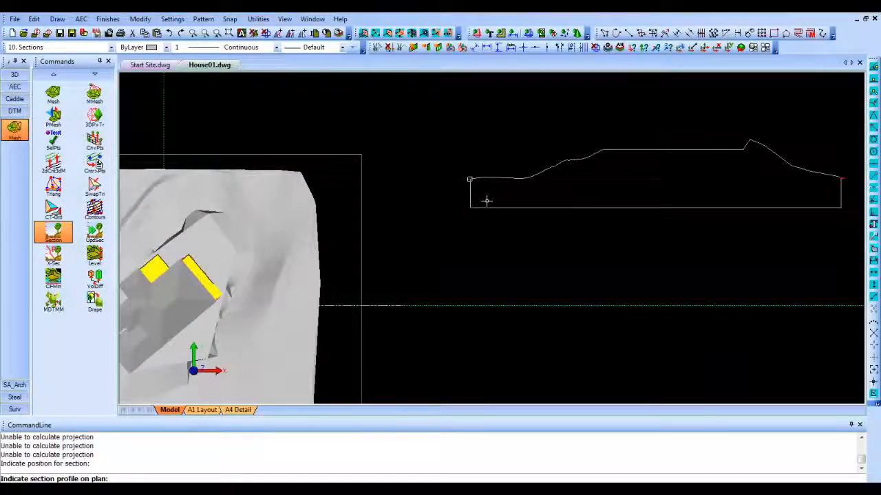
# Step: Create a second DTM section along the vertical construction line, north to south, with vertical scale 2, and place it below the first section
pyautogui.scroll(-3, 486, 200)
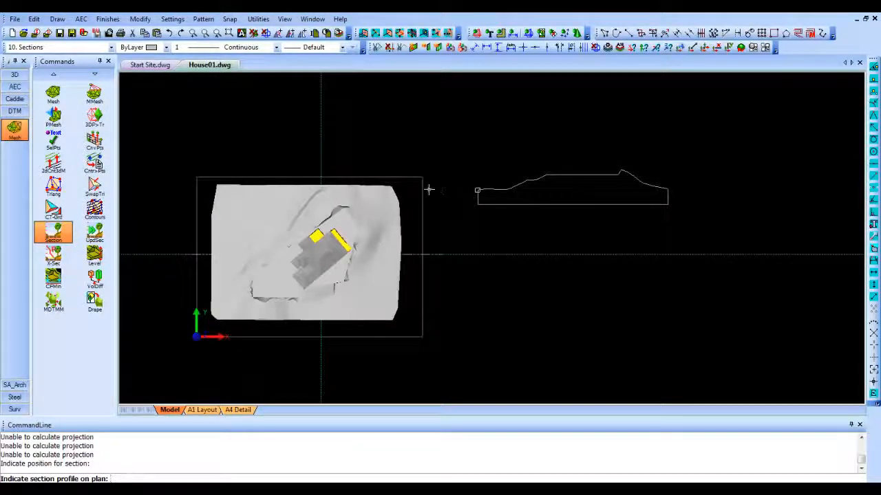
pyautogui.click(321, 165)
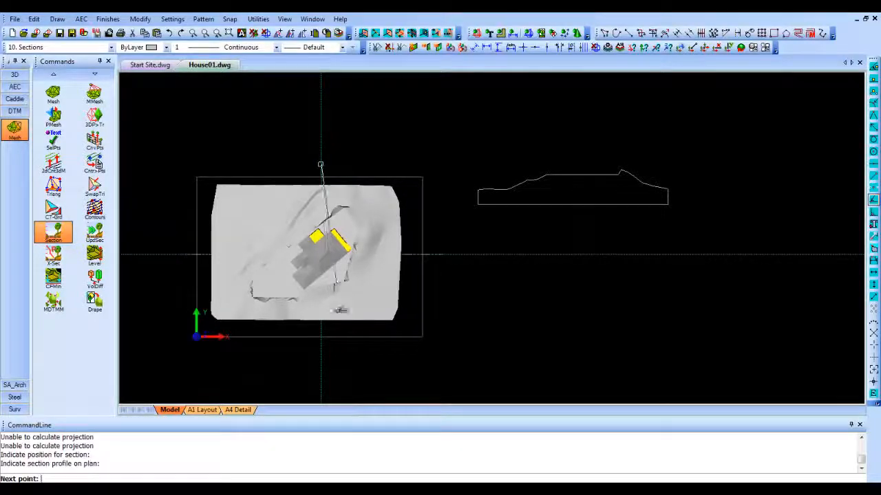
pyautogui.click(321, 353)
pyautogui.rightClick(333, 348)
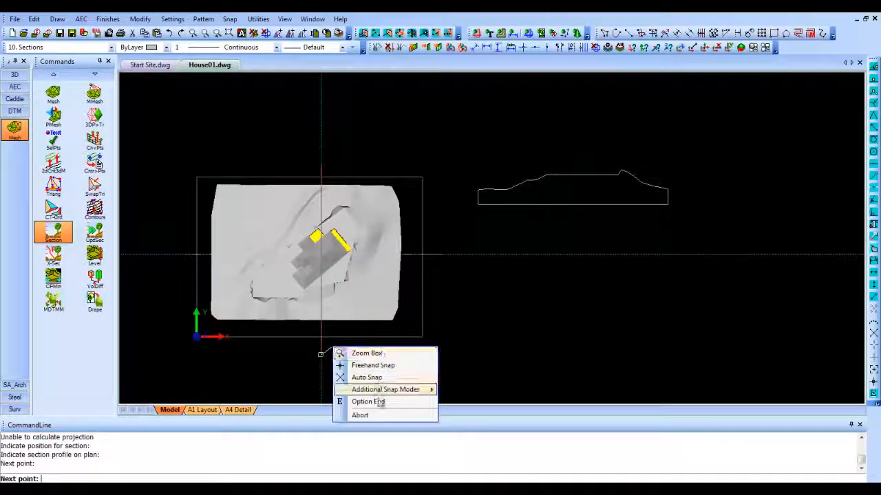
pyautogui.click(372, 402)
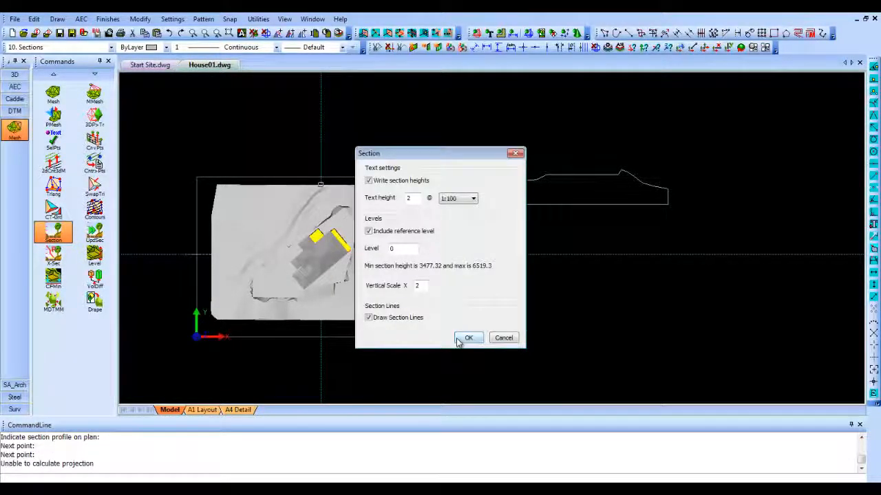
pyautogui.click(462, 340)
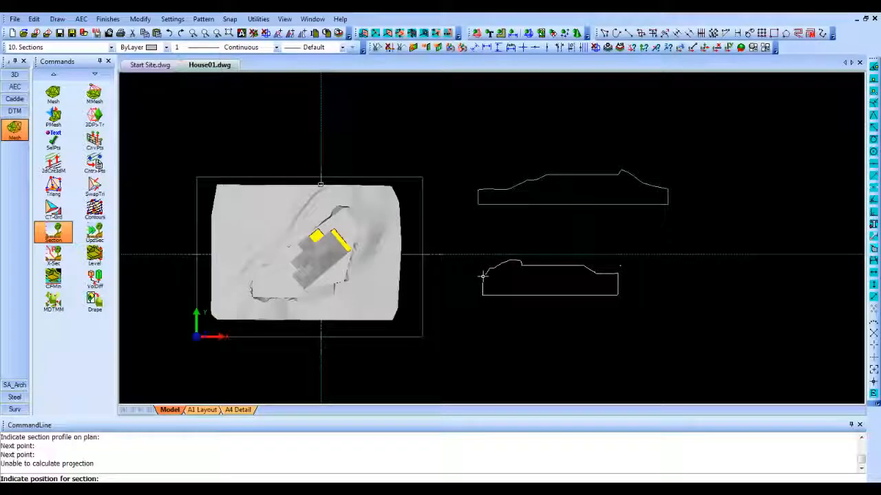
pyautogui.click(481, 276)
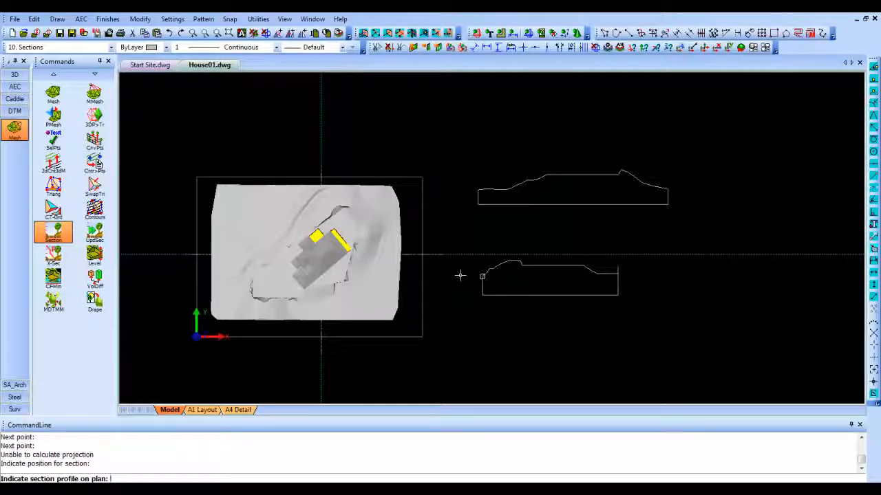
pyautogui.press('Escape')
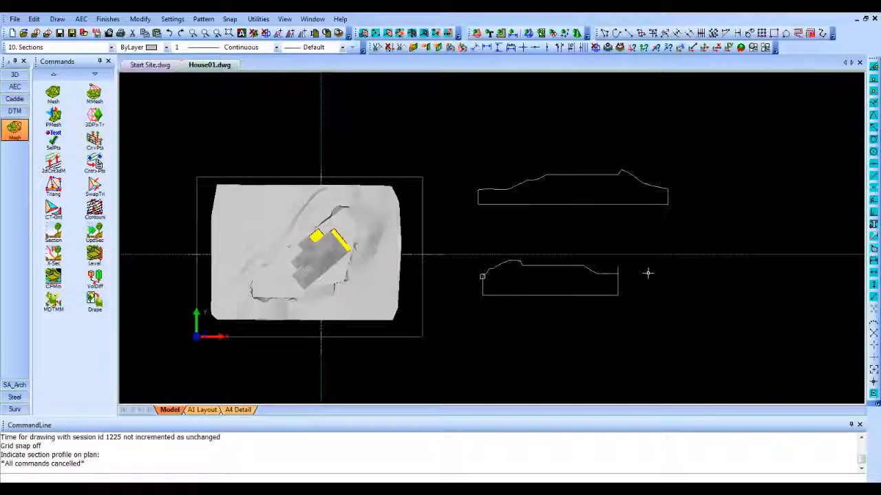
# Step: Cut a vertical Quick Section of house and terrain along the horizontal construction line, looking north past the site boundary, and place it east of the terrain sections
pyautogui.moveTo(646, 273); pyautogui.dragTo(590, 275, button='middle')
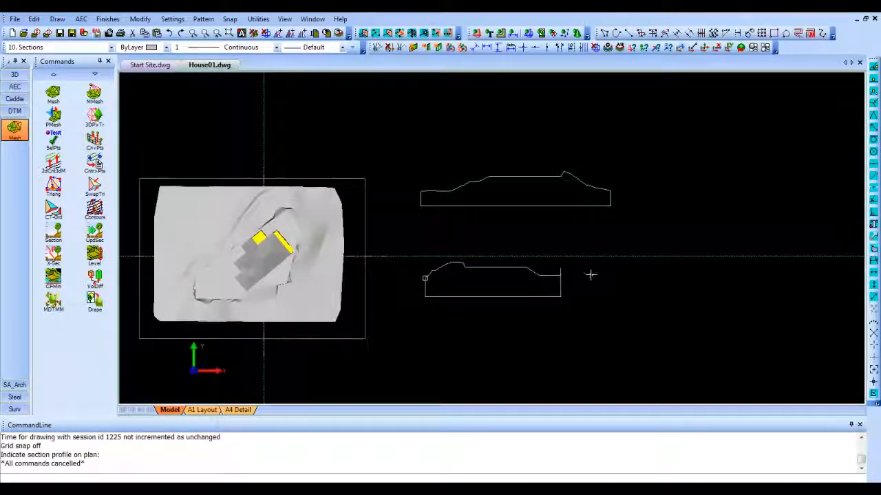
pyautogui.click(19, 89)
pyautogui.click(9, 222)
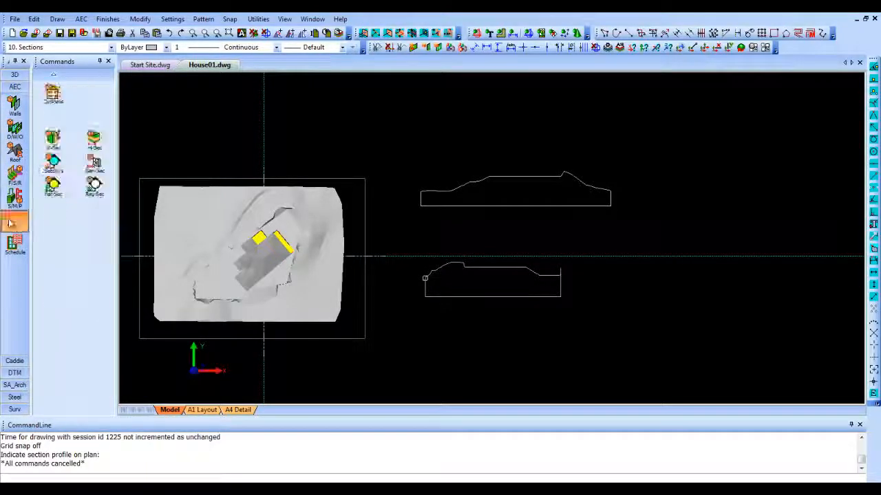
pyautogui.click(68, 141)
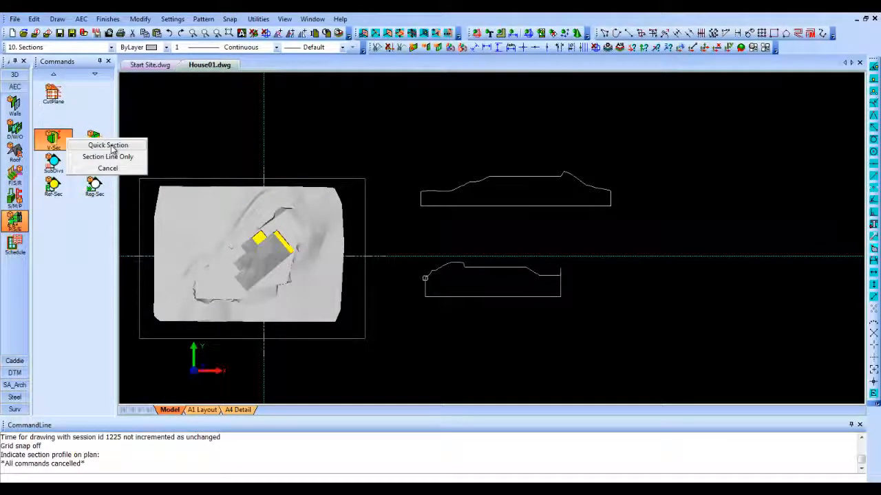
pyautogui.click(112, 147)
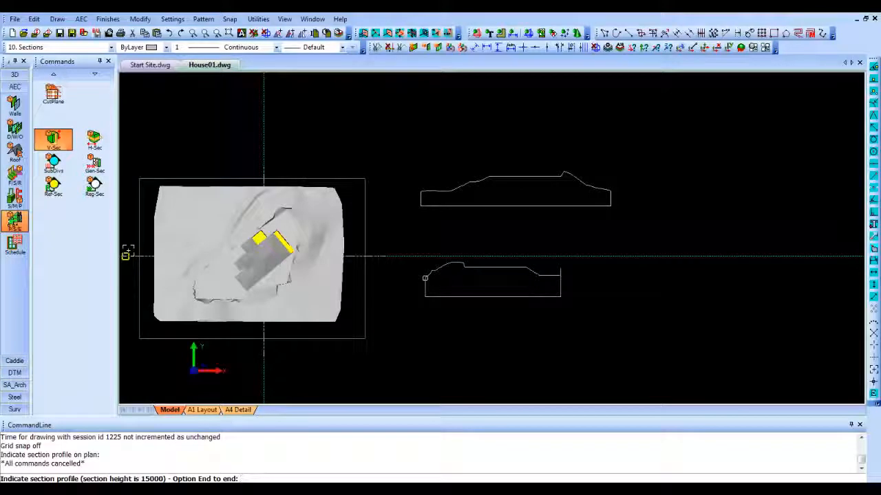
pyautogui.click(125, 256)
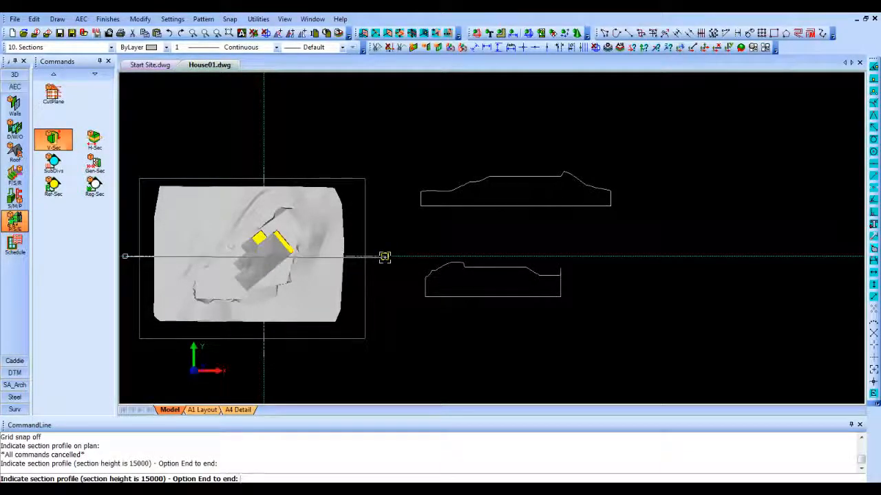
pyautogui.click(385, 257)
pyautogui.rightClick(395, 240)
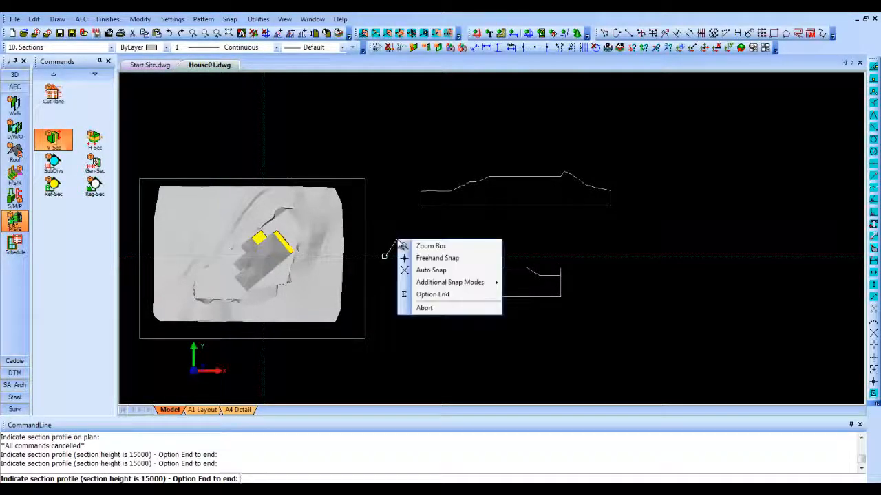
pyautogui.click(431, 296)
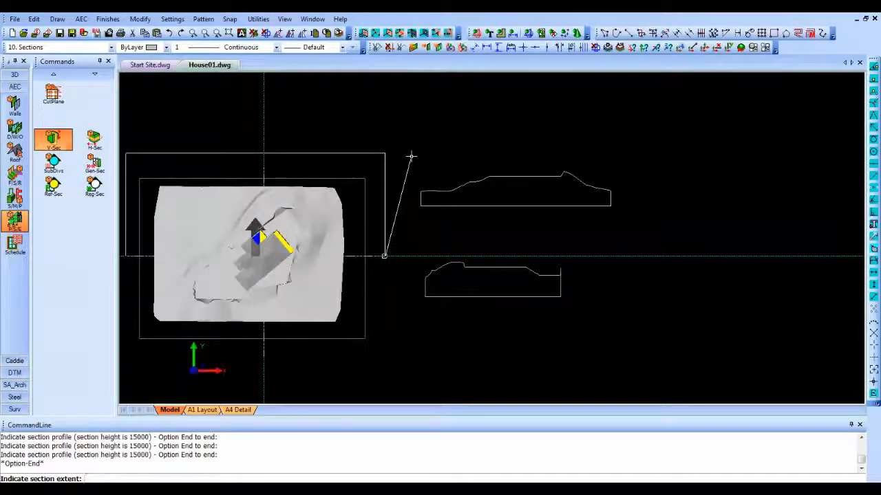
pyautogui.click(410, 157)
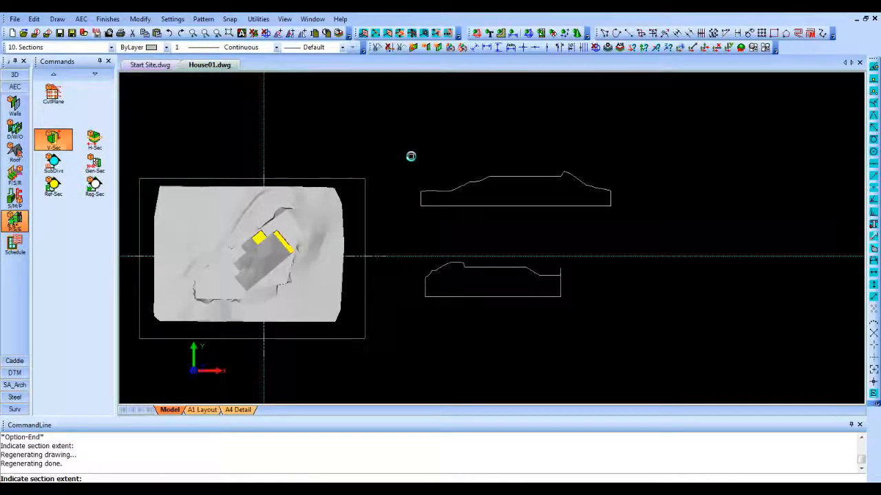
pyautogui.click(629, 206)
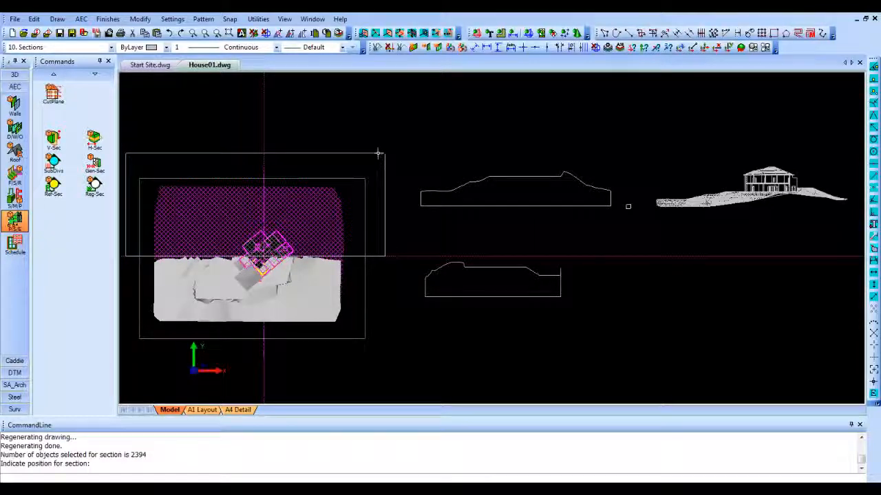
# Step: Cut a vertical Quick Section of house and terrain along the vertical construction line, looking east past the site boundary, and place it below the first house section
pyautogui.rightClick(353, 152)
pyautogui.click(372, 160)
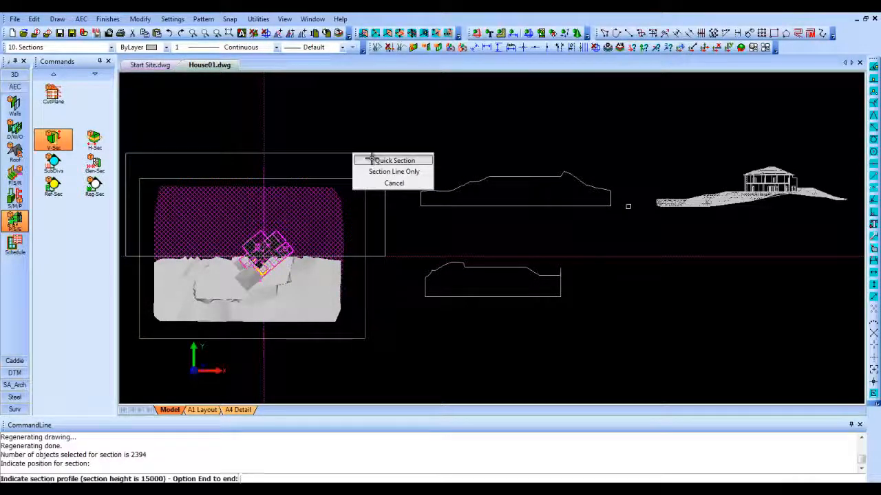
pyautogui.click(267, 163)
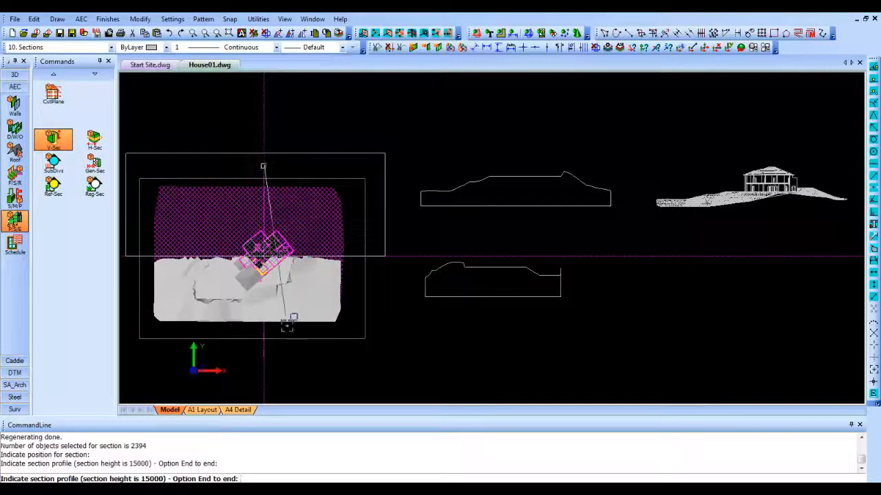
pyautogui.click(265, 355)
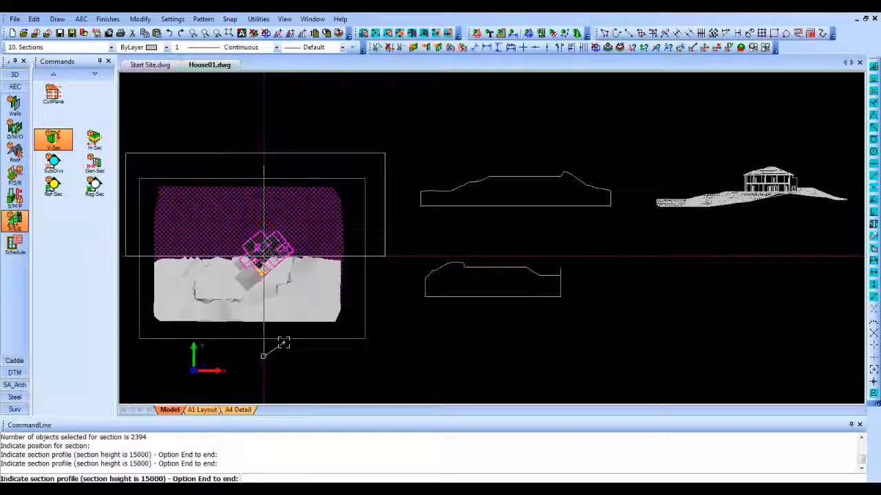
pyautogui.rightClick(284, 342)
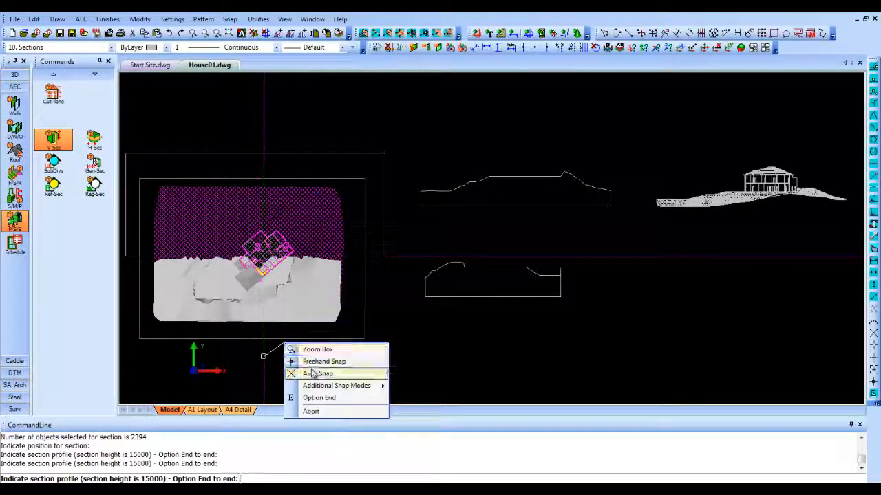
pyautogui.click(320, 399)
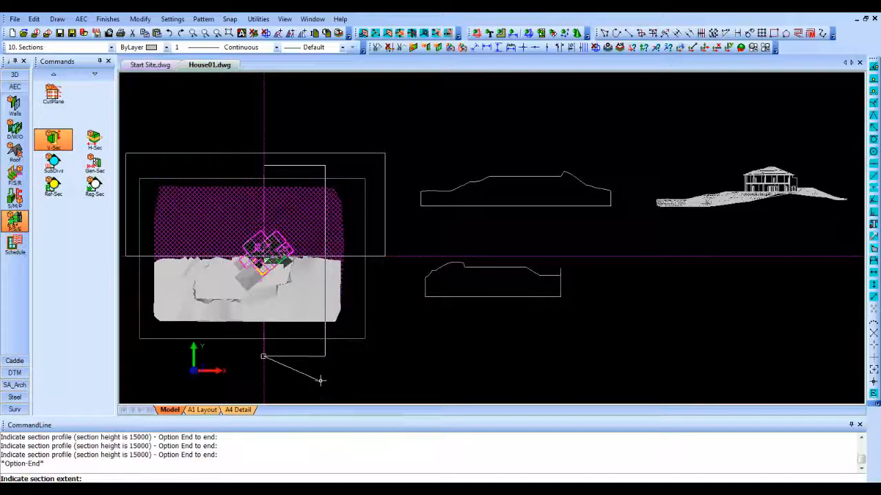
pyautogui.click(367, 372)
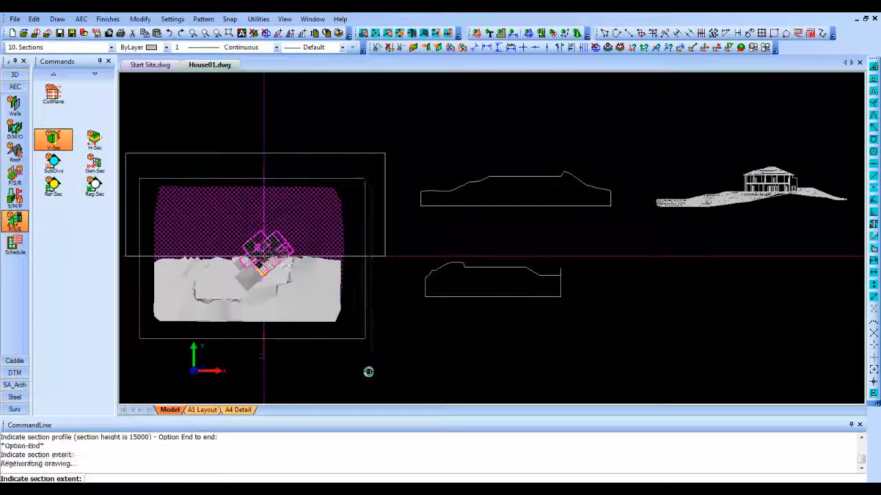
pyautogui.click(662, 300)
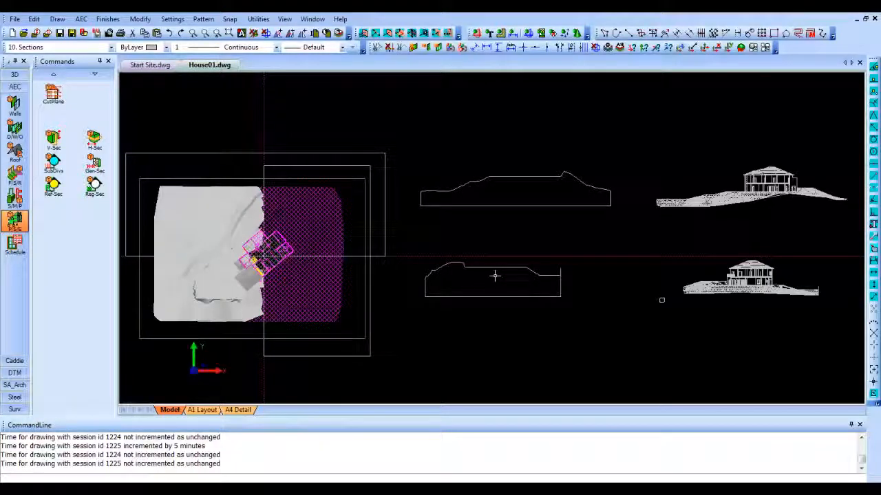
# Step: Make 244. New Contours the current layer
pyautogui.click(513, 32)
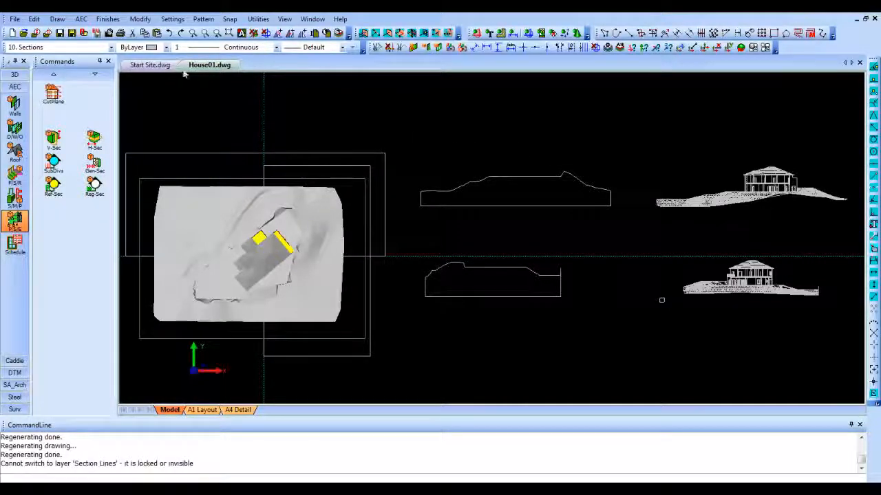
pyautogui.click(111, 46)
pyautogui.moveTo(130, 114); pyautogui.dragTo(135, 174)
pyautogui.click(97, 210)
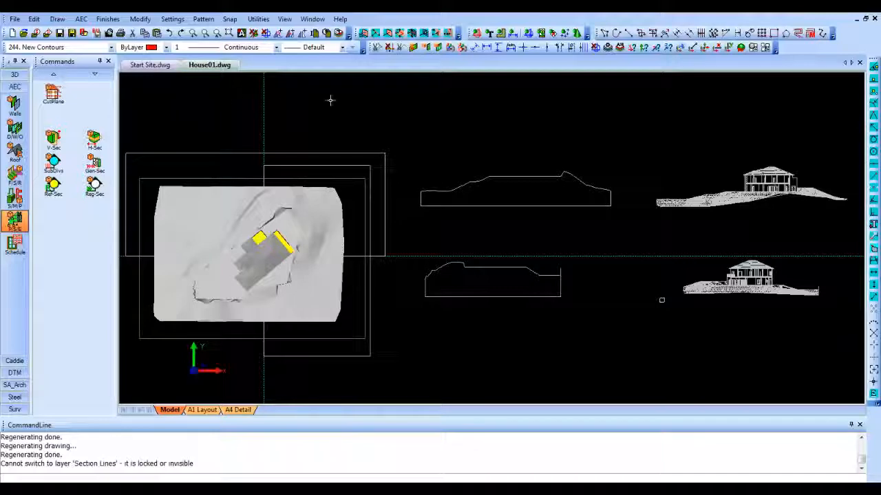
# Step: Limit the layer display to 243: DTM and 244: New Contours, hiding all other layers
pyautogui.click(608, 47)
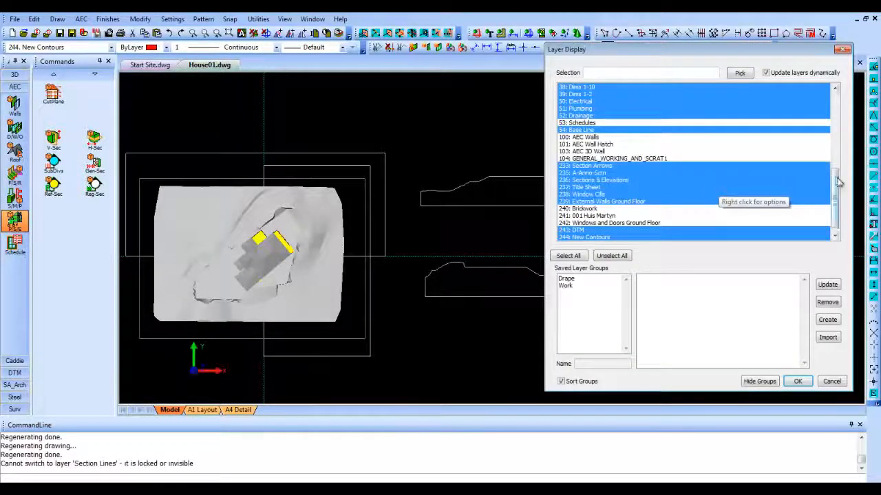
pyautogui.scroll(-1, 838, 180)
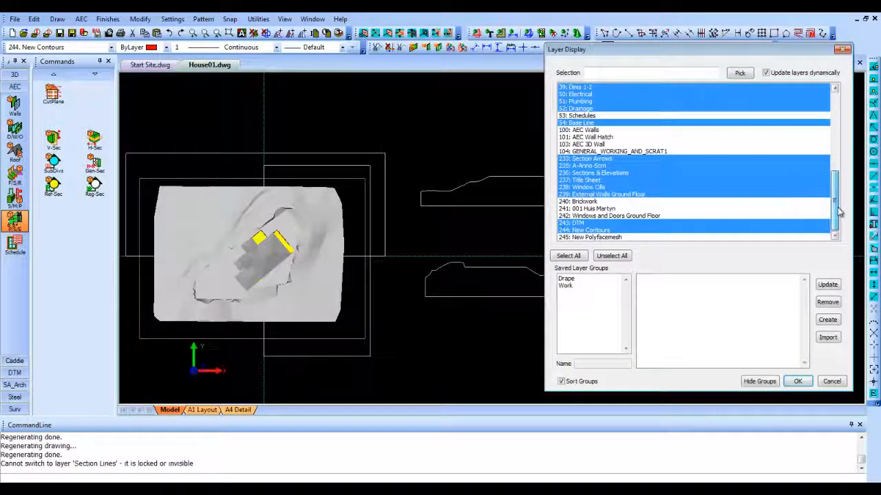
pyautogui.click(609, 231)
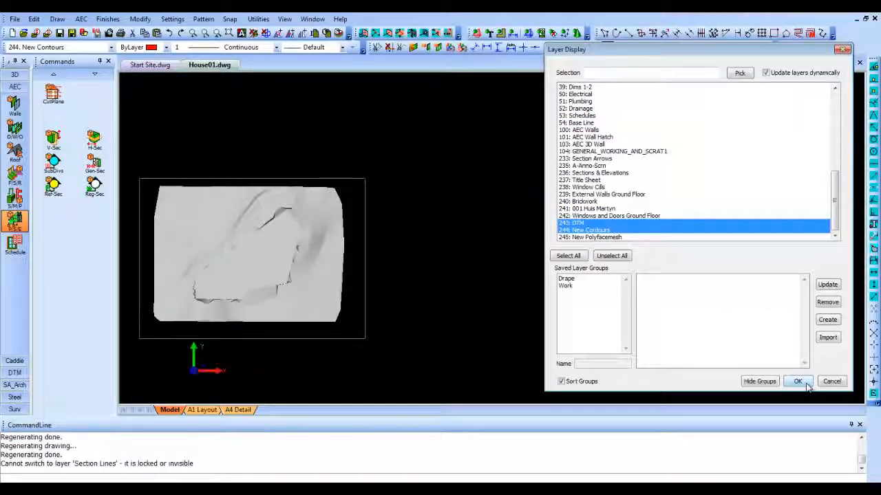
pyautogui.click(800, 383)
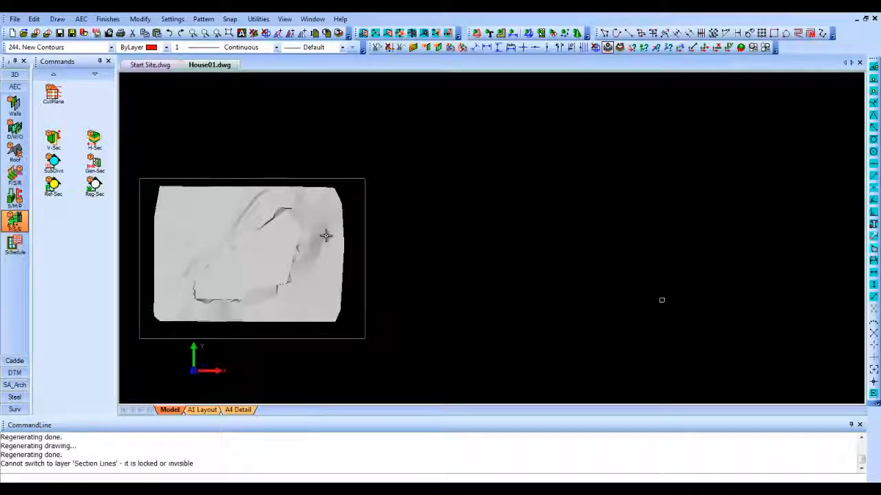
# Step: Merge the whole terrain DTM into a single polyfacemesh, enclosing the entire site in the selection
pyautogui.click(15, 373)
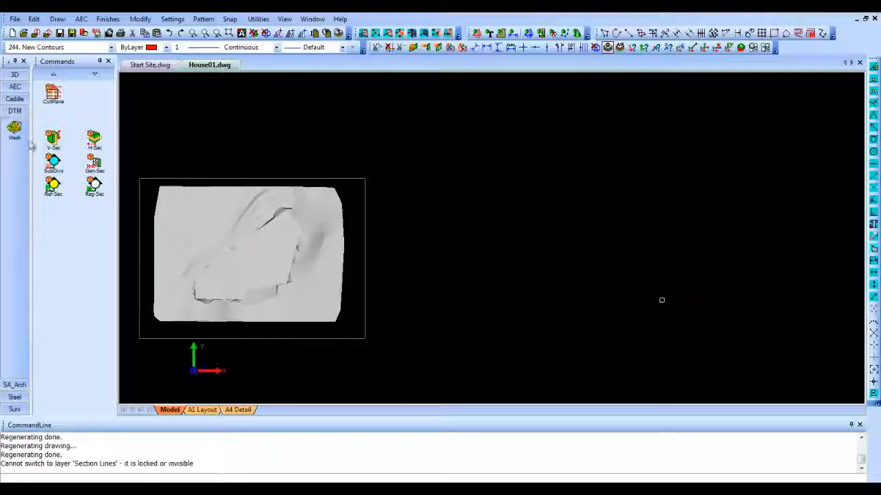
pyautogui.click(15, 129)
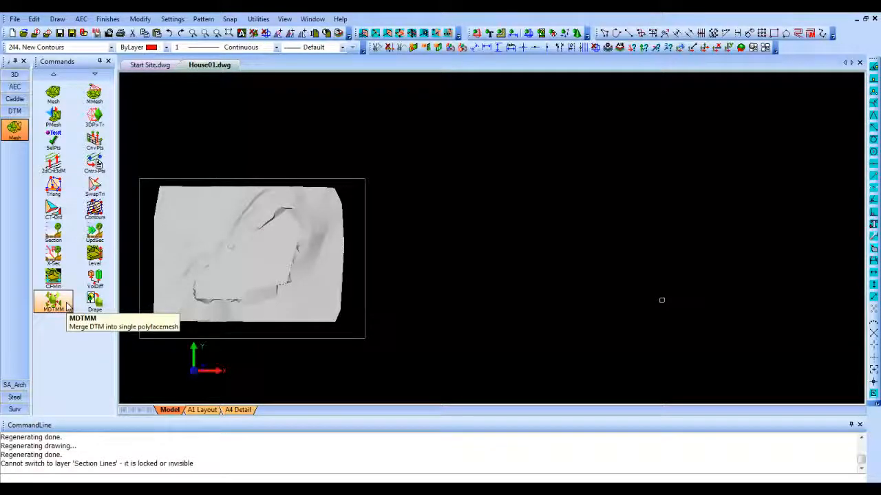
pyautogui.click(67, 308)
pyautogui.click(132, 366)
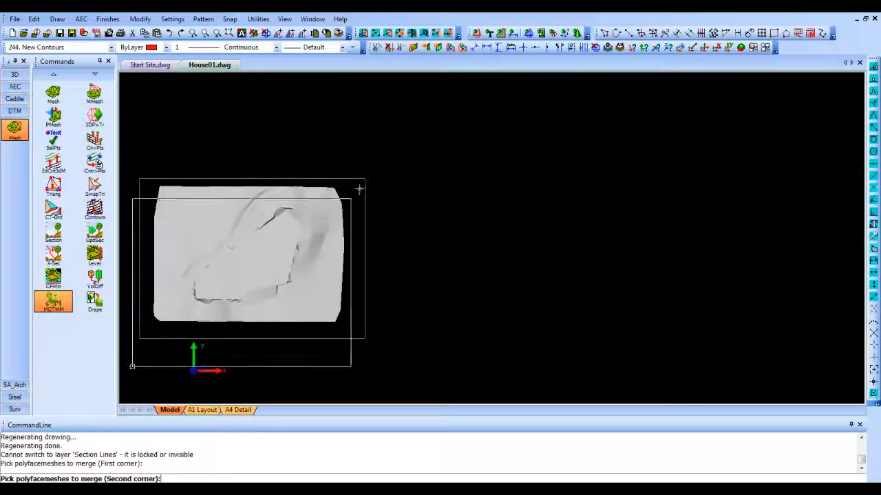
pyautogui.click(383, 163)
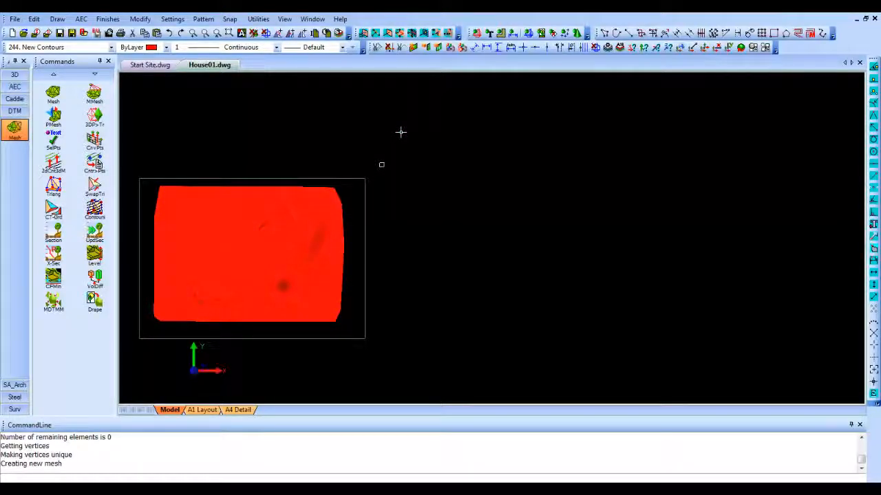
# Step: Hide the DTM layer so that only the New Contours layer is displayed
pyautogui.click(610, 47)
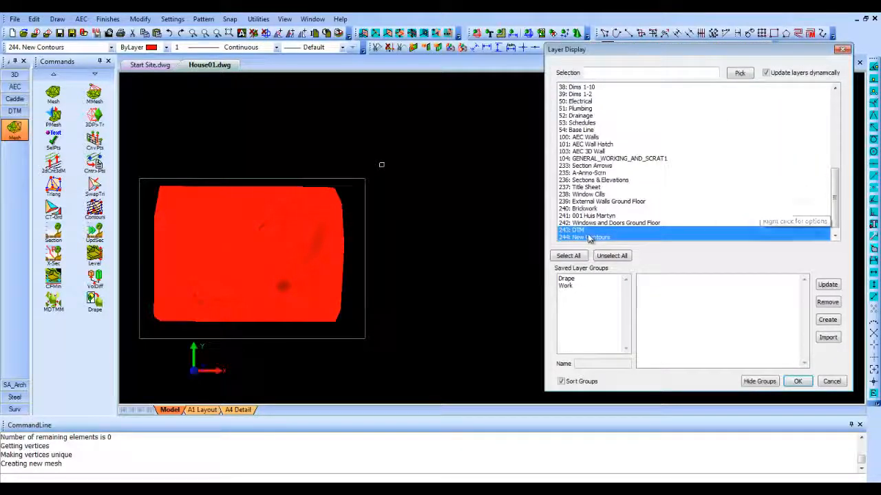
pyautogui.click(589, 237)
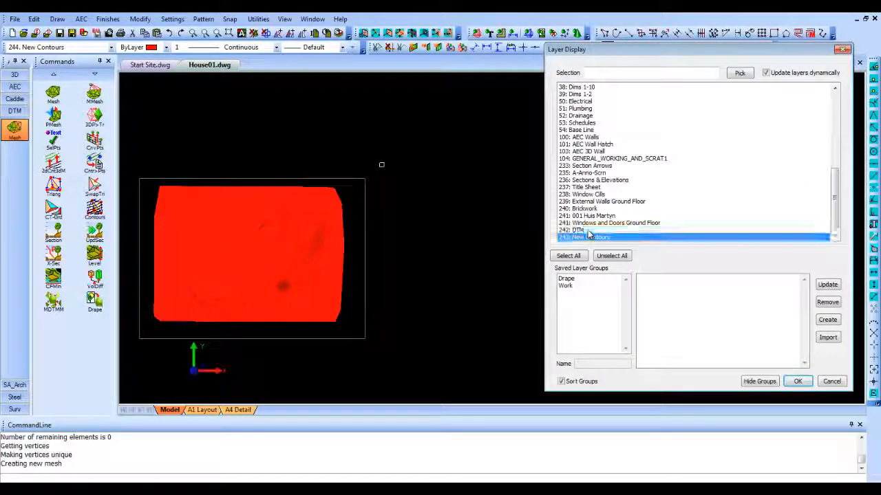
pyautogui.click(798, 381)
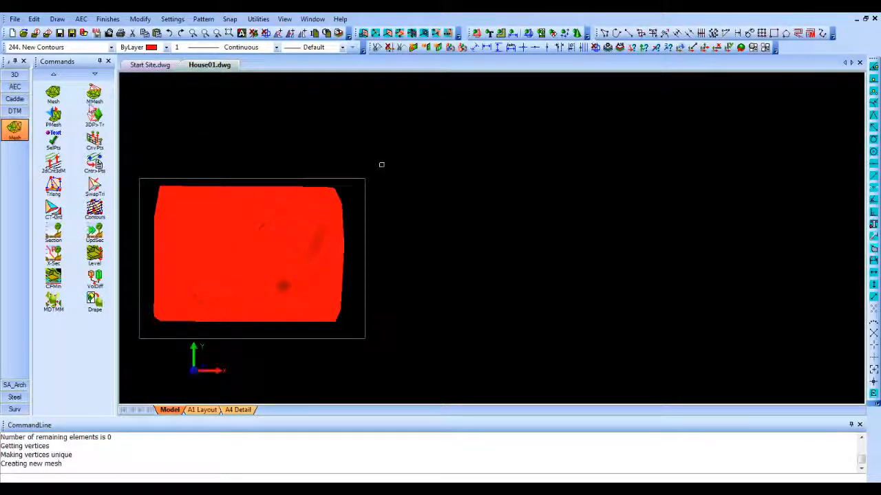
# Step: Insert the picture test1.jpg just east of the site boundary
pyautogui.click(15, 98)
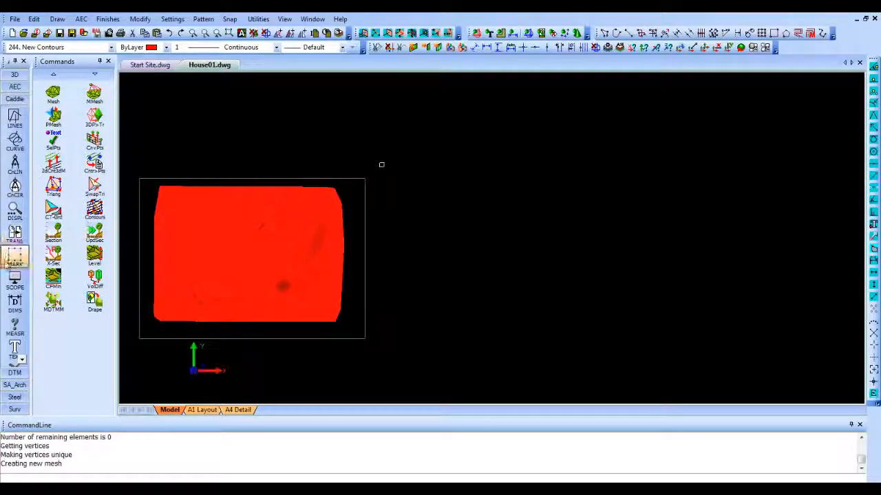
pyautogui.scroll(-3, 13, 259)
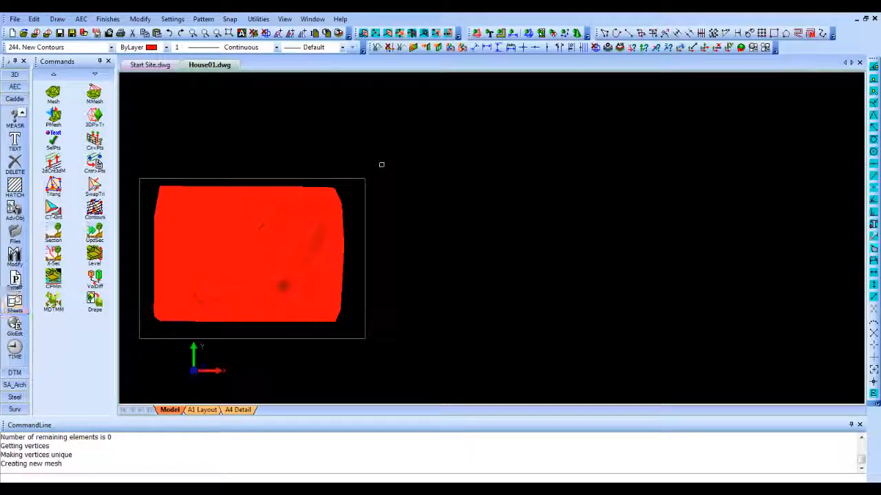
pyautogui.click(16, 233)
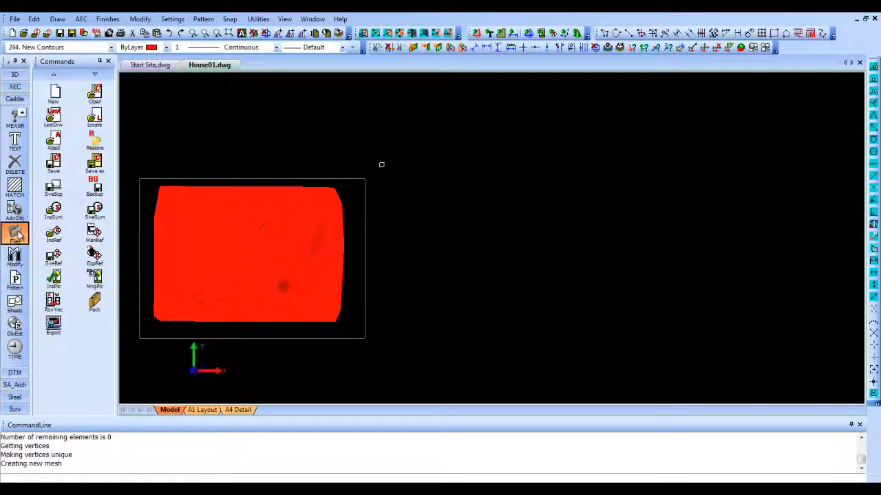
pyautogui.click(65, 283)
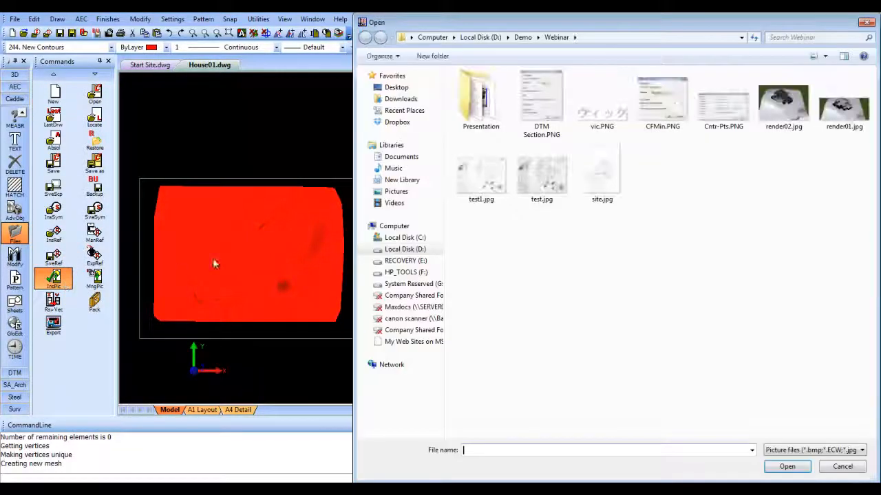
pyautogui.click(502, 194)
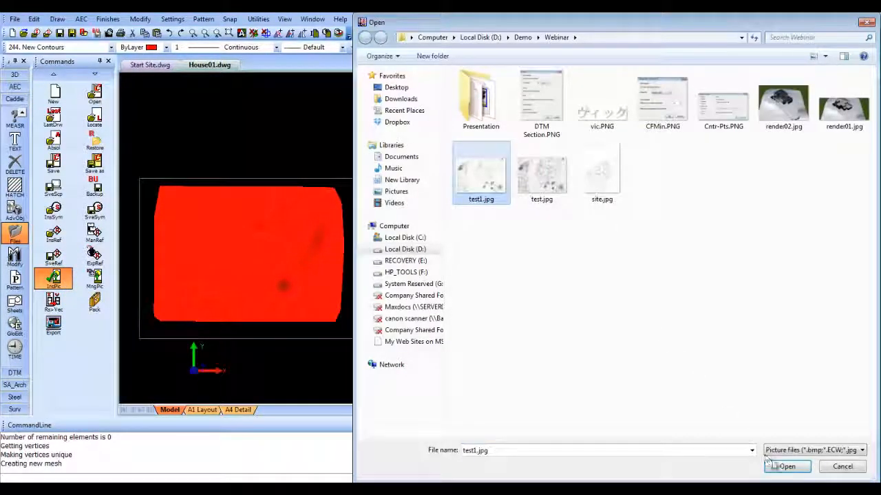
pyautogui.click(786, 467)
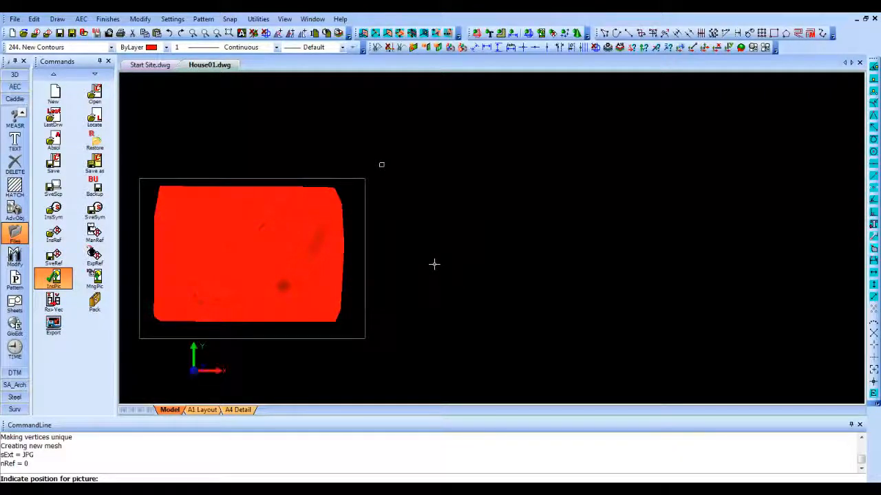
pyautogui.click(382, 309)
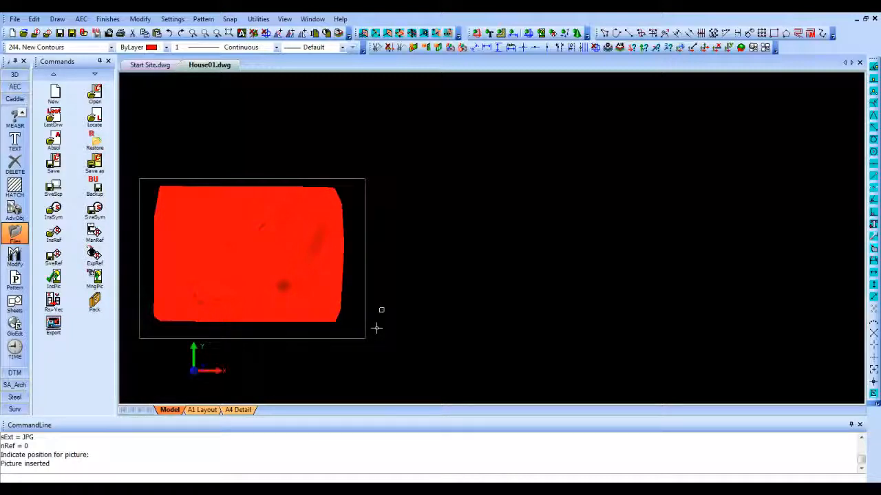
# Step: Start the DTM Drape and set the first picture reference point where a contour meets the west border near the southwest corner
pyautogui.click(11, 374)
pyautogui.click(14, 128)
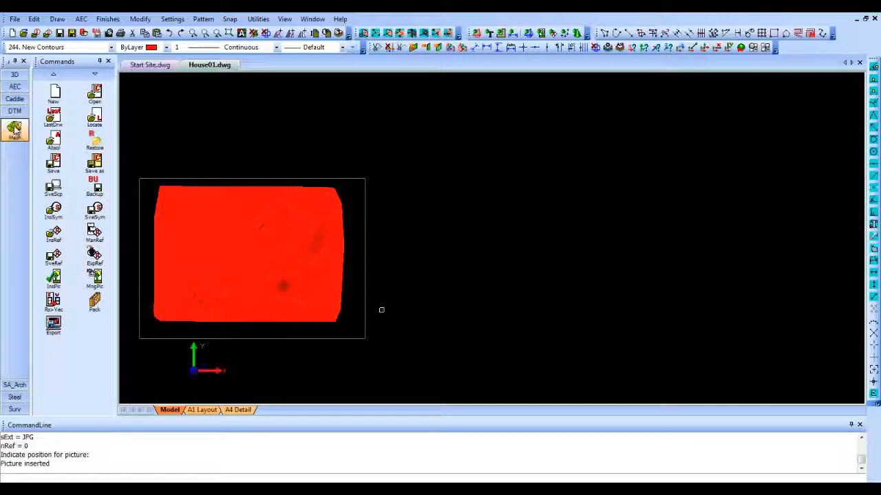
pyautogui.click(91, 301)
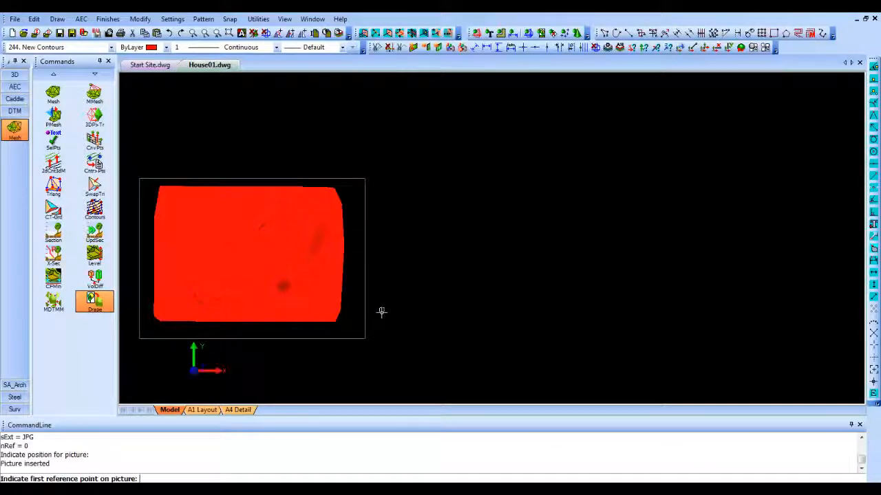
pyautogui.scroll(5, 381, 312)
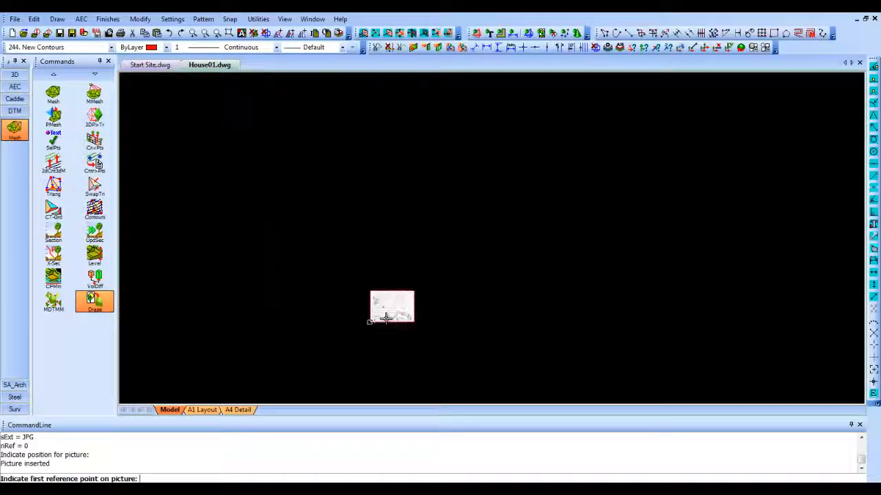
pyautogui.scroll(8, 386, 318)
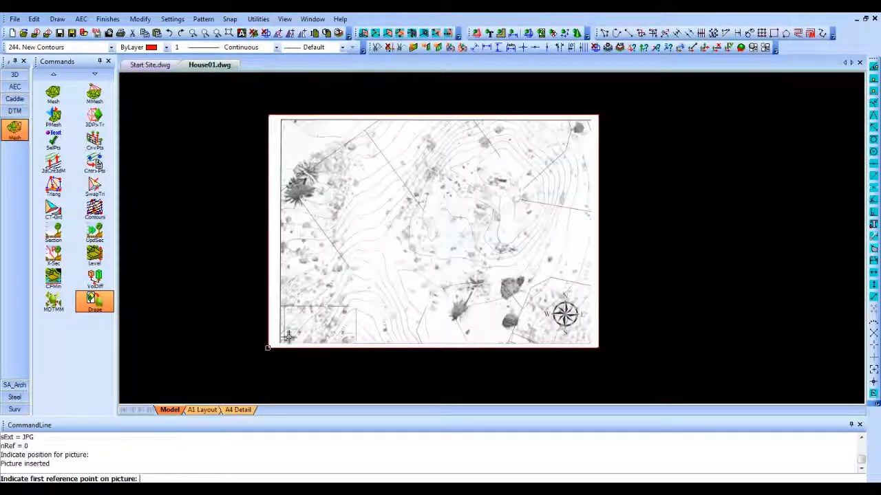
pyautogui.scroll(5, 287, 337)
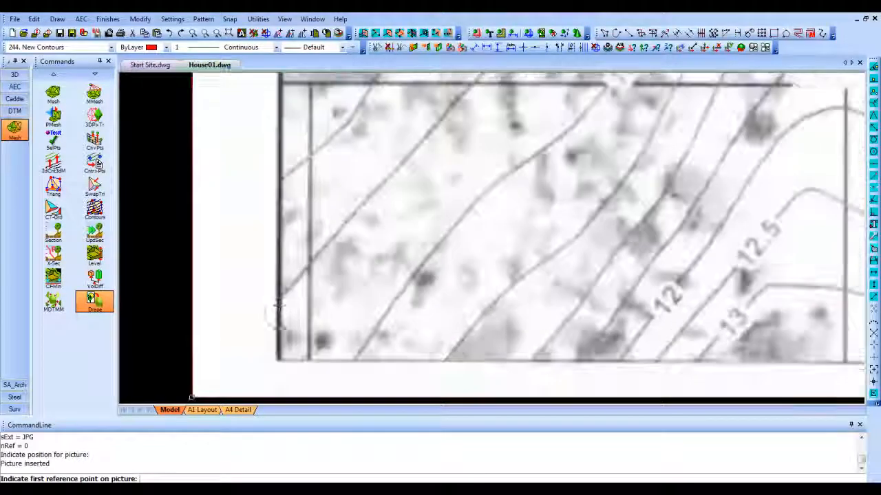
pyautogui.click(280, 295)
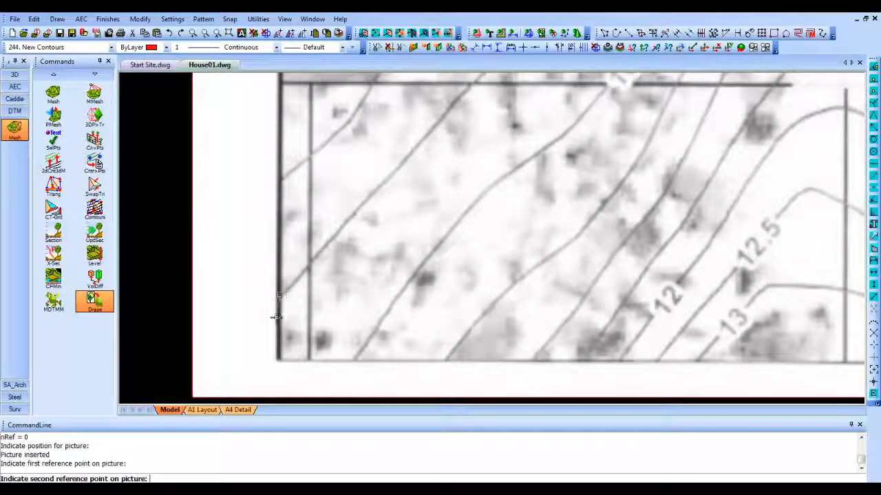
# Step: Set the second Drape reference point on the picture's north border line near its northeast corner
pyautogui.scroll(-8, 276, 319)
pyautogui.scroll(3, 413, 221)
pyautogui.scroll(5, 413, 221)
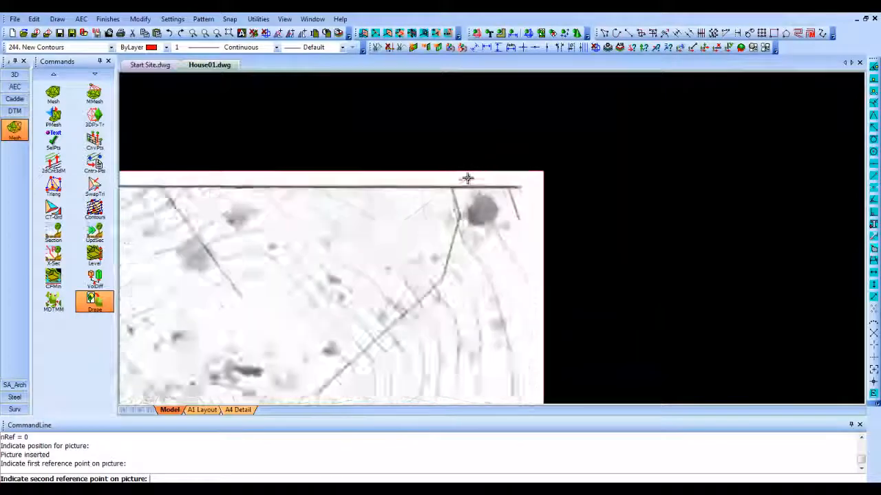
pyautogui.click(501, 197)
pyautogui.scroll(-10, 501, 197)
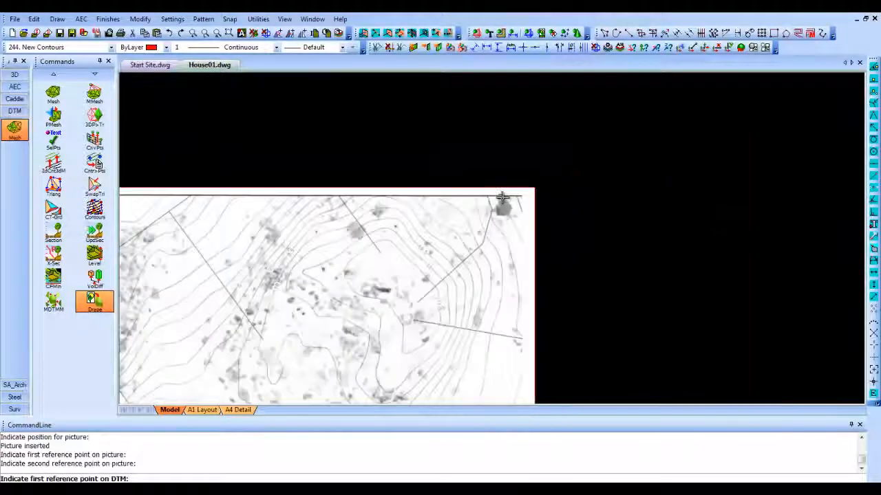
# Step: Drape the picture onto the DTM by setting its matching reference points at the mesh's southwest corner on the west edge and its northeast corner
pyautogui.scroll(8, 508, 199)
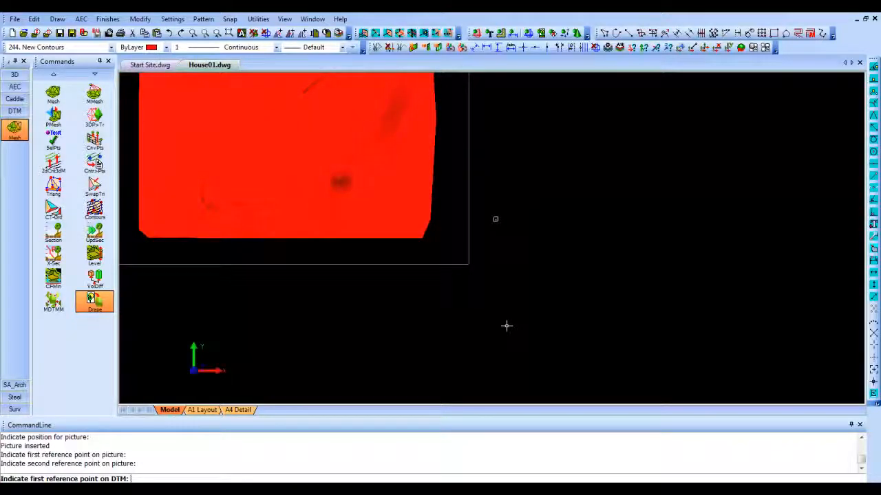
pyautogui.scroll(-2, 507, 324)
pyautogui.scroll(1, 280, 94)
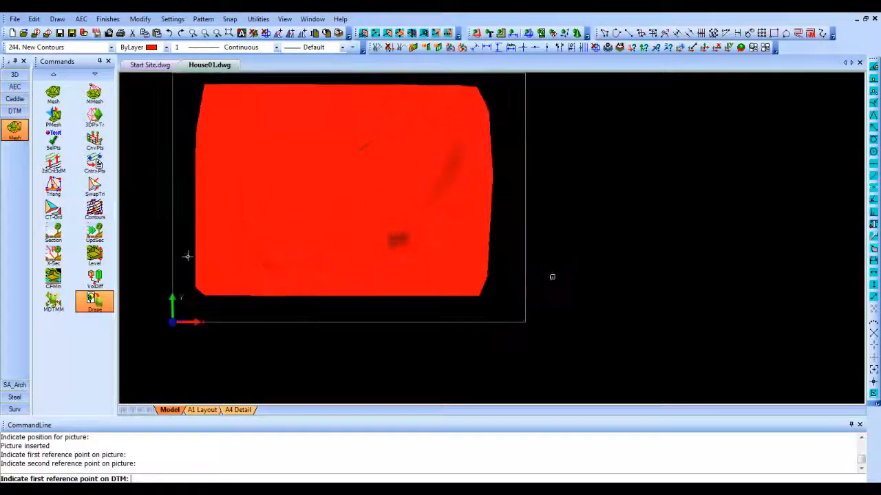
pyautogui.click(191, 288)
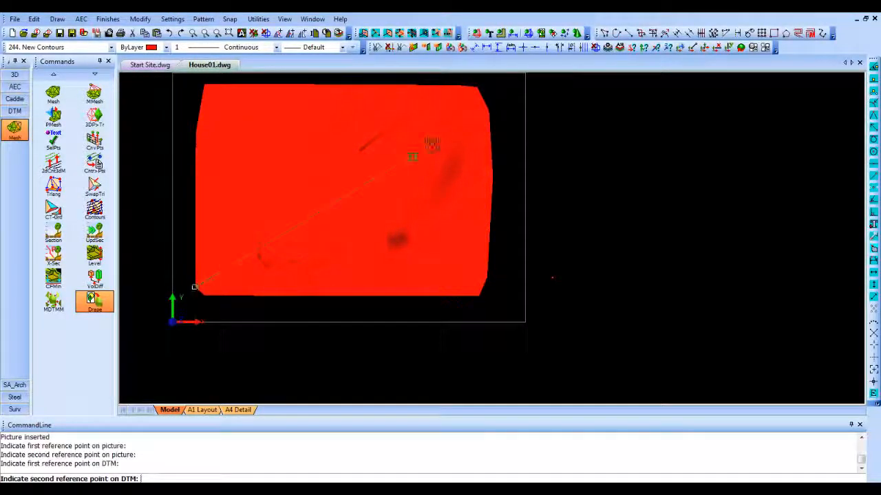
pyautogui.click(482, 93)
pyautogui.click(488, 98)
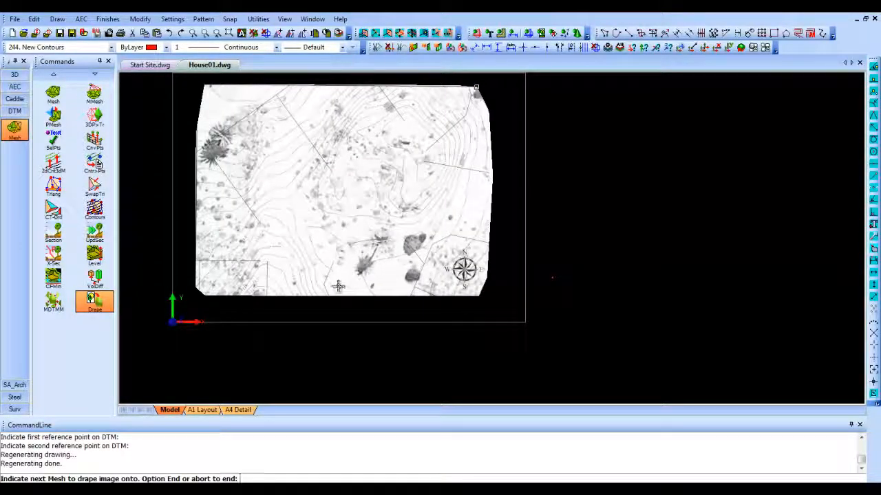
# Step: Display the Structure layer along with the New Contours layer to show the house on the draped terrain in a tilted 3D view
pyautogui.moveTo(332, 291); pyautogui.dragTo(276, 136, button='middle')
pyautogui.scroll(2, 345, 187)
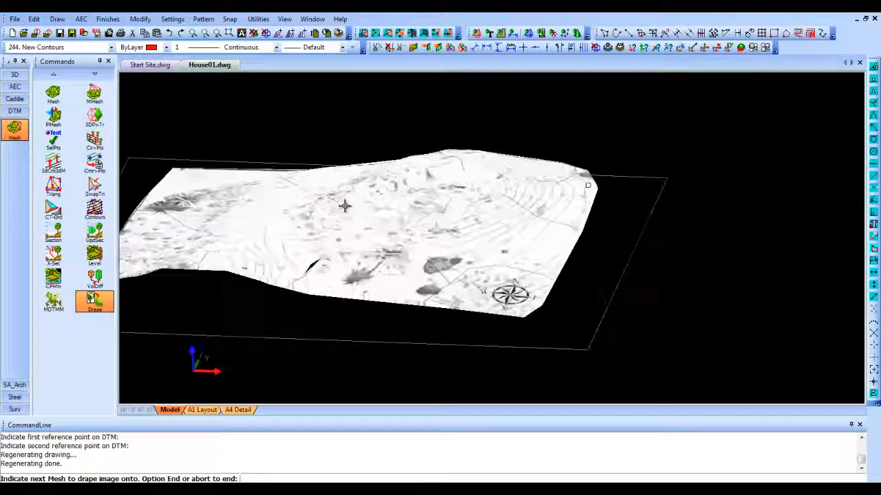
pyautogui.moveTo(340, 221); pyautogui.dragTo(399, 181, button='middle')
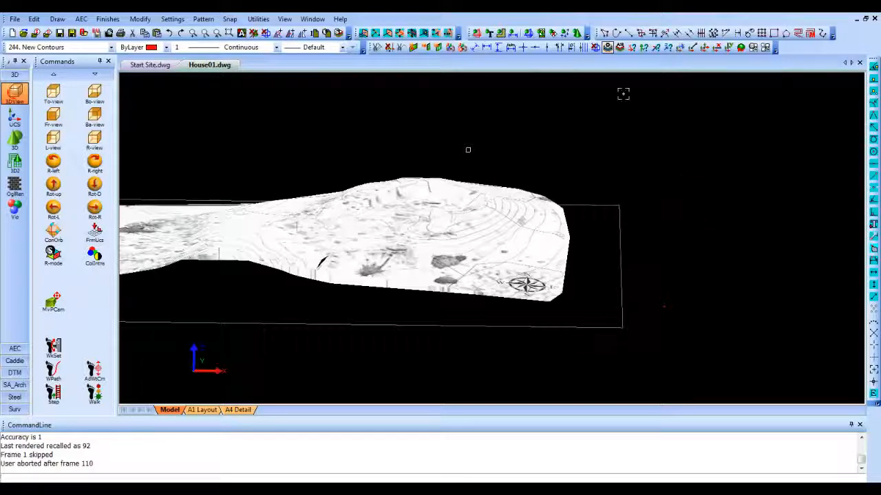
pyautogui.click(608, 48)
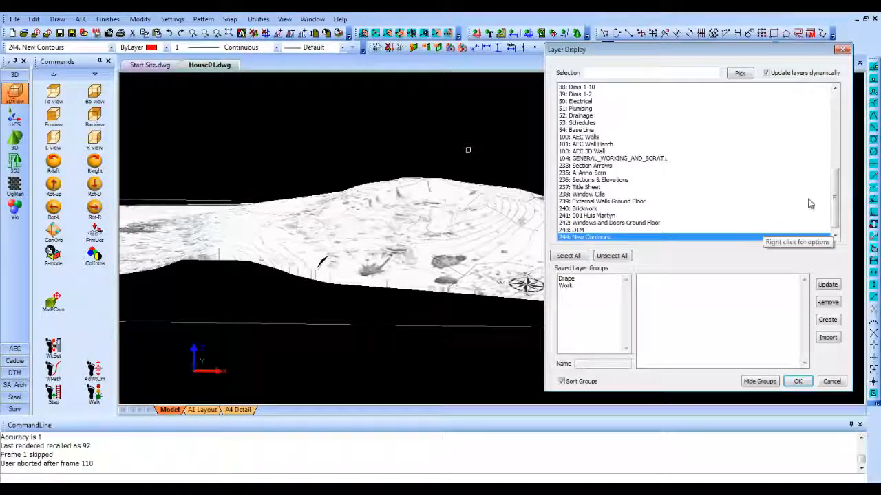
pyautogui.scroll(10, 837, 209)
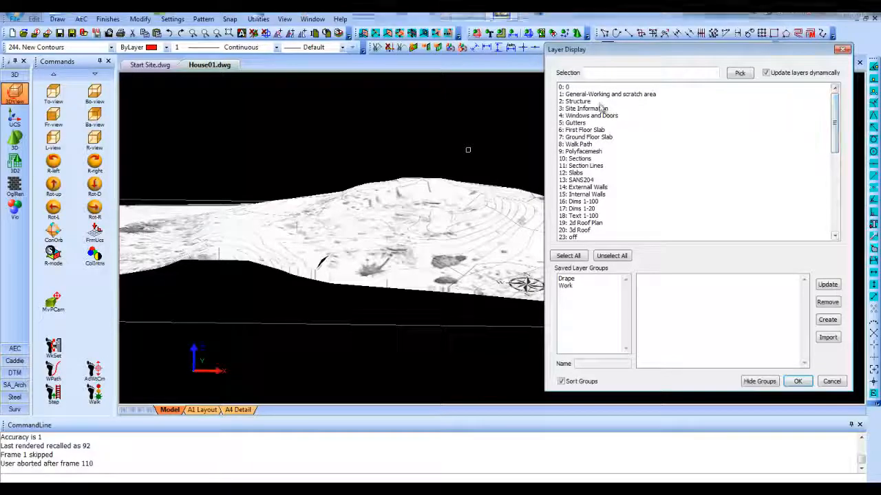
pyautogui.click(597, 101)
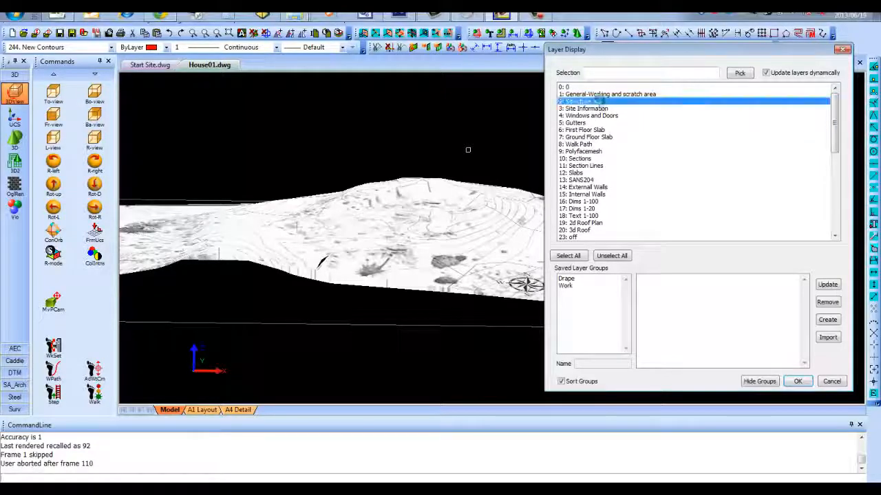
pyautogui.click(797, 383)
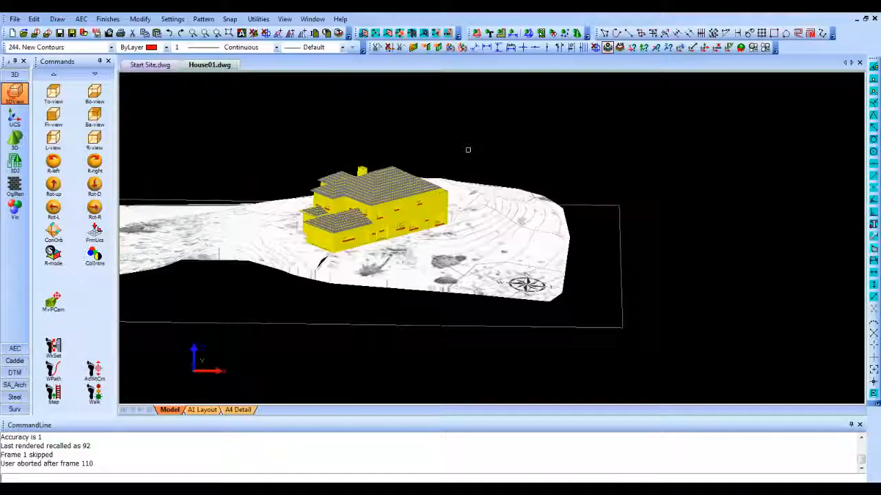
# Step: Turn on perspective mode and play the walkthrough around the house from the beginning
pyautogui.press('p')
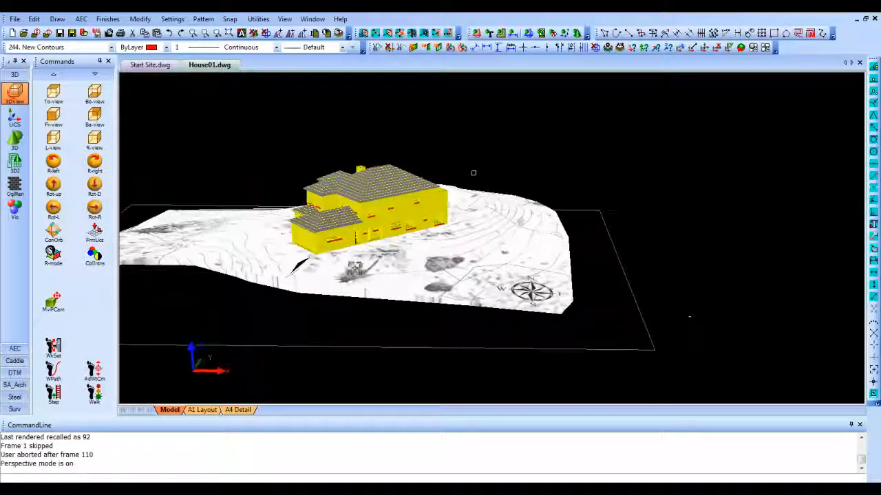
pyautogui.click(96, 395)
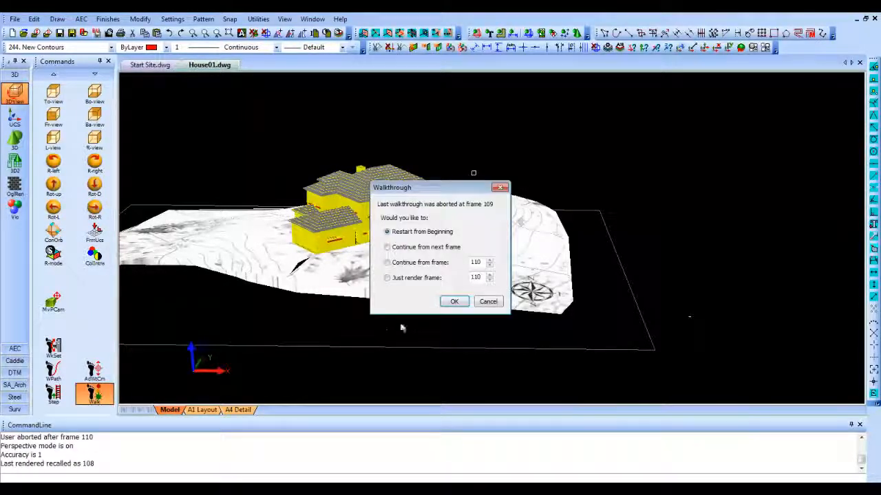
pyautogui.click(453, 304)
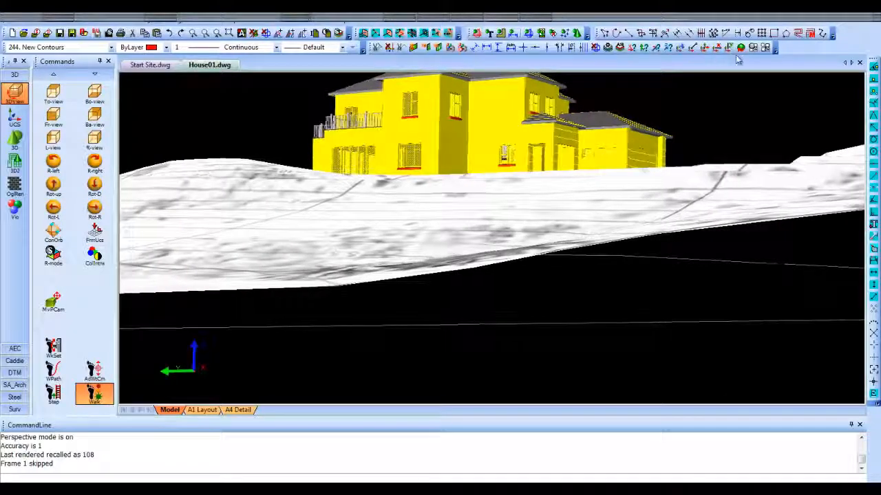
pyautogui.press('Escape')
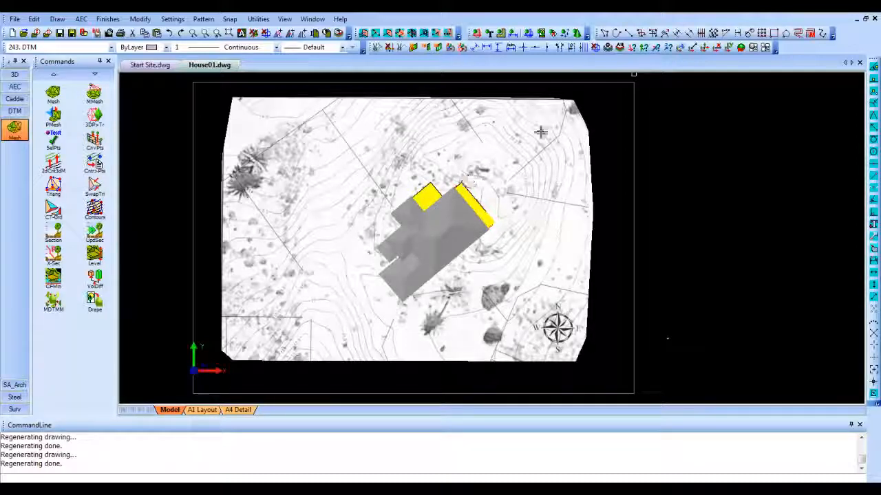
# Step: Hide the New Contours and Structure layers so that only the DTM layer is displayed
pyautogui.click(609, 49)
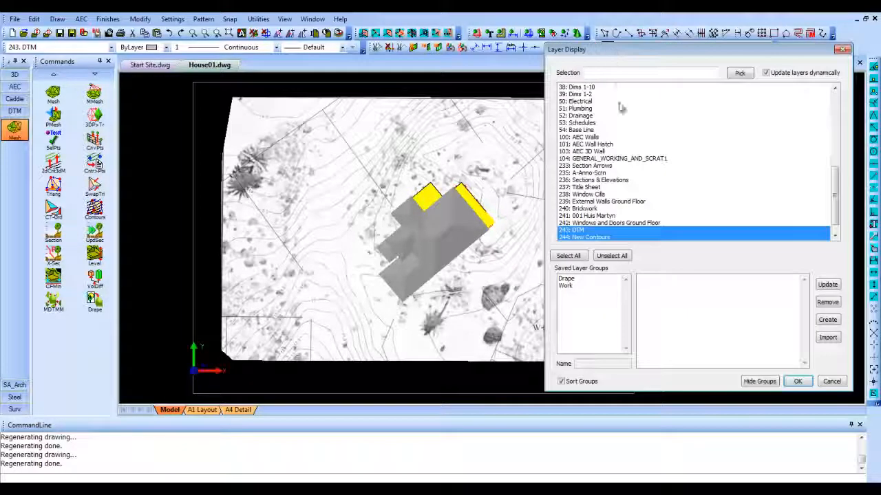
pyautogui.keyDown('ctrl'); pyautogui.click(672, 236); pyautogui.keyUp('ctrl')
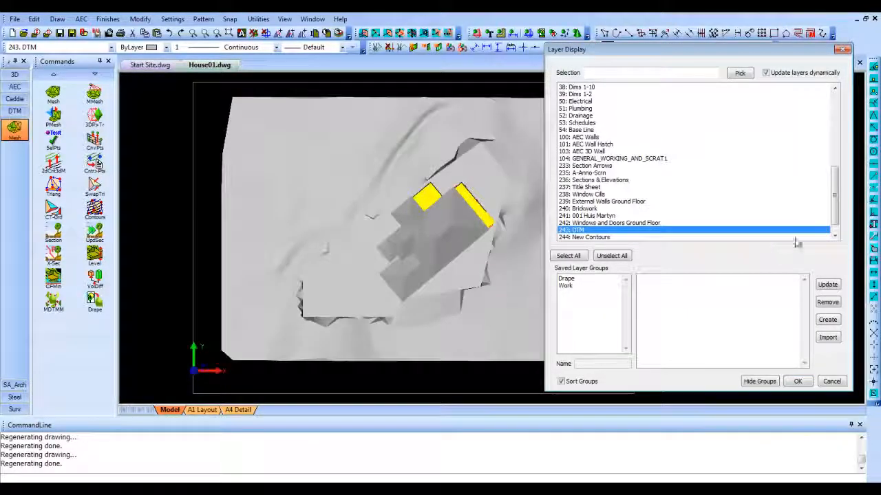
pyautogui.scroll(10, 838, 214)
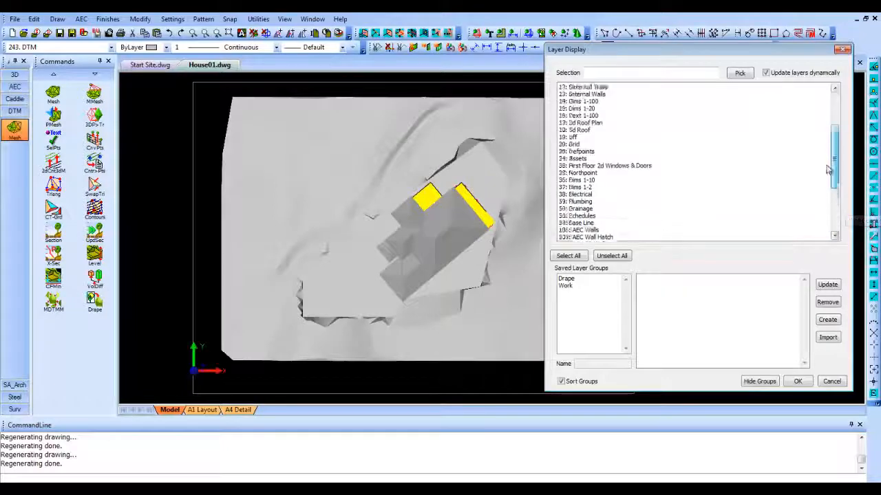
pyautogui.keyDown('ctrl'); pyautogui.click(615, 102); pyautogui.keyUp('ctrl')
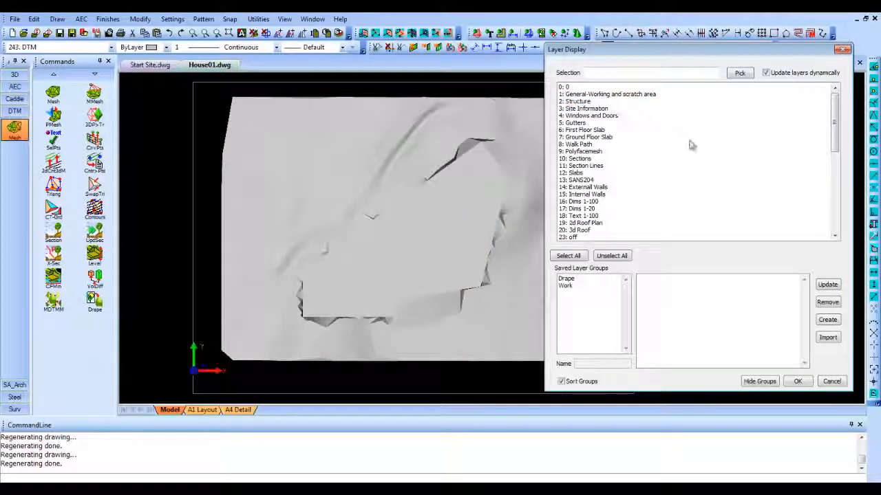
pyautogui.scroll(-10, 834, 228)
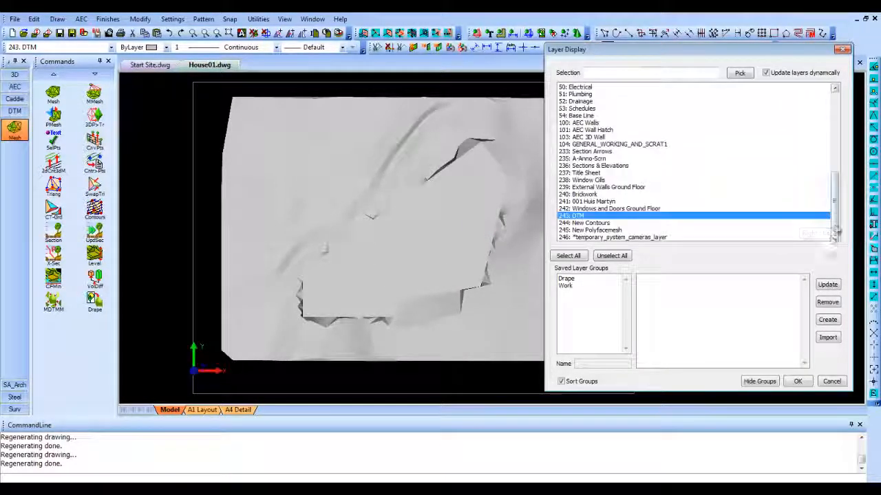
pyautogui.click(797, 382)
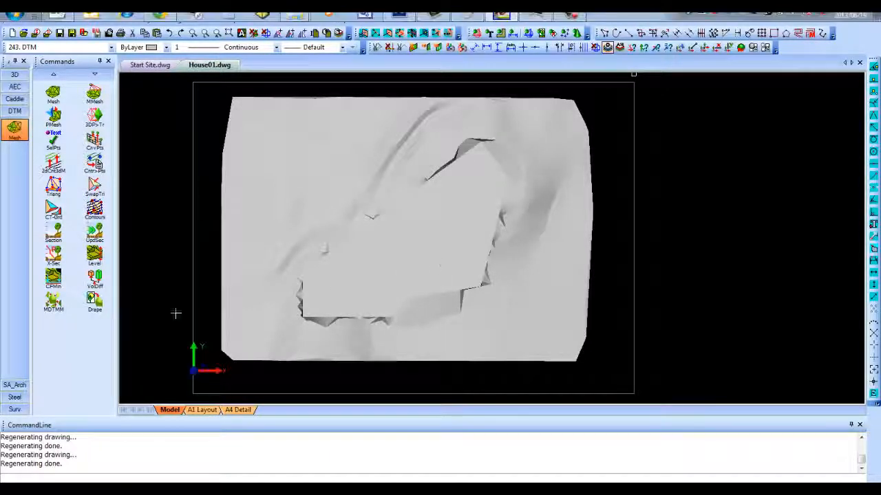
# Step: Generate labelled polyline contours for the whole DTM with a 50 interval and 250 major interval, and switch off the 3D objects
pyautogui.click(95, 209)
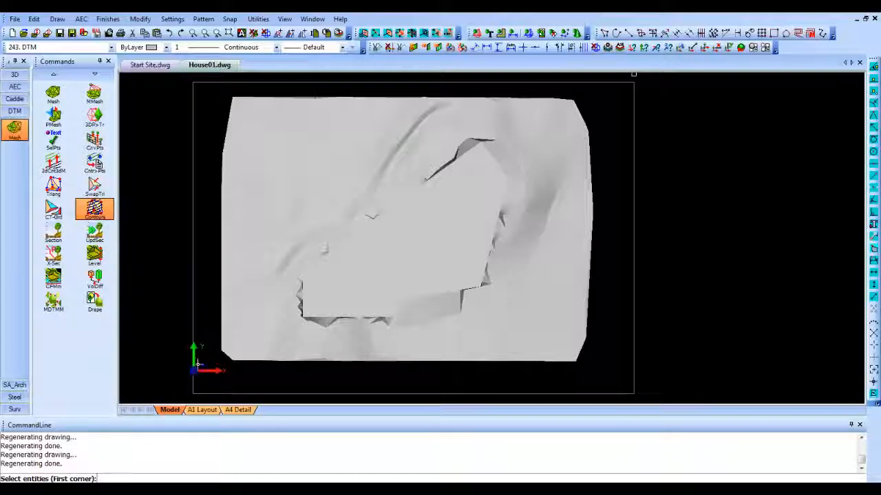
pyautogui.click(176, 381)
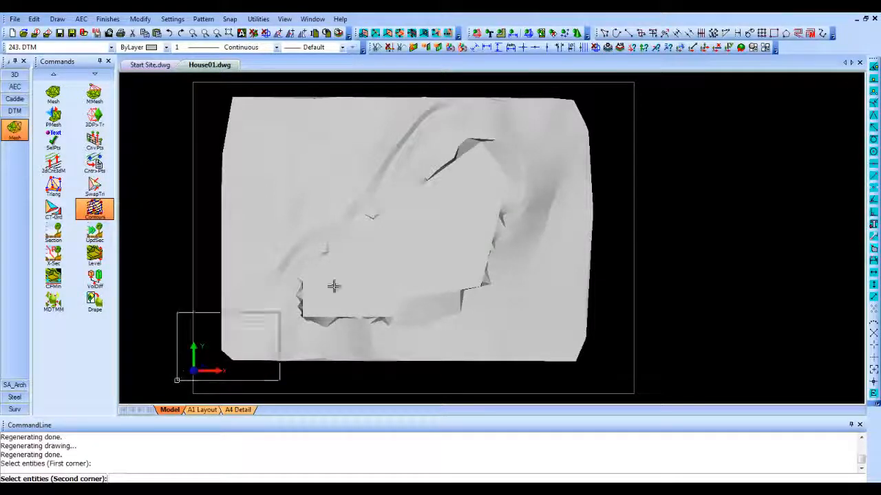
pyautogui.click(629, 83)
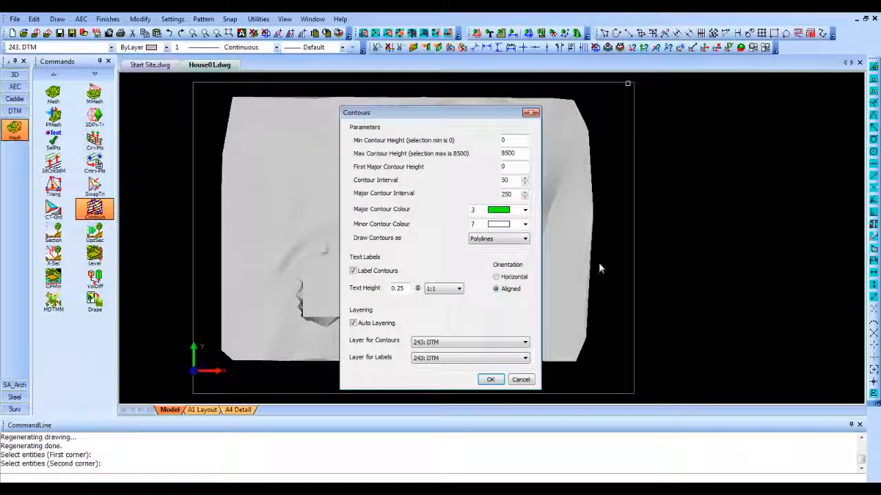
pyautogui.click(491, 382)
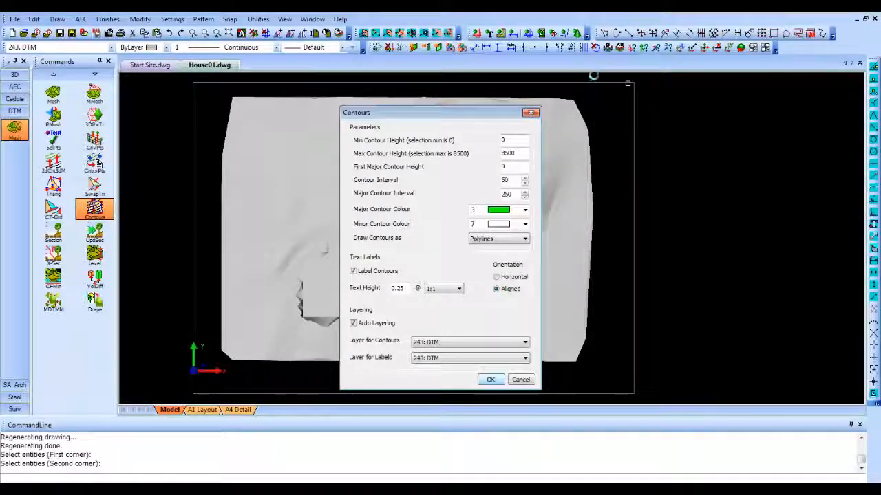
pyautogui.click(577, 33)
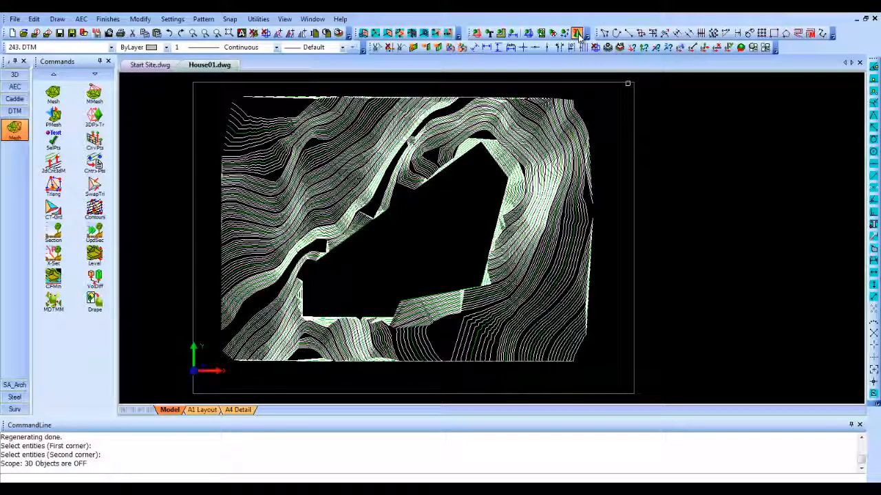